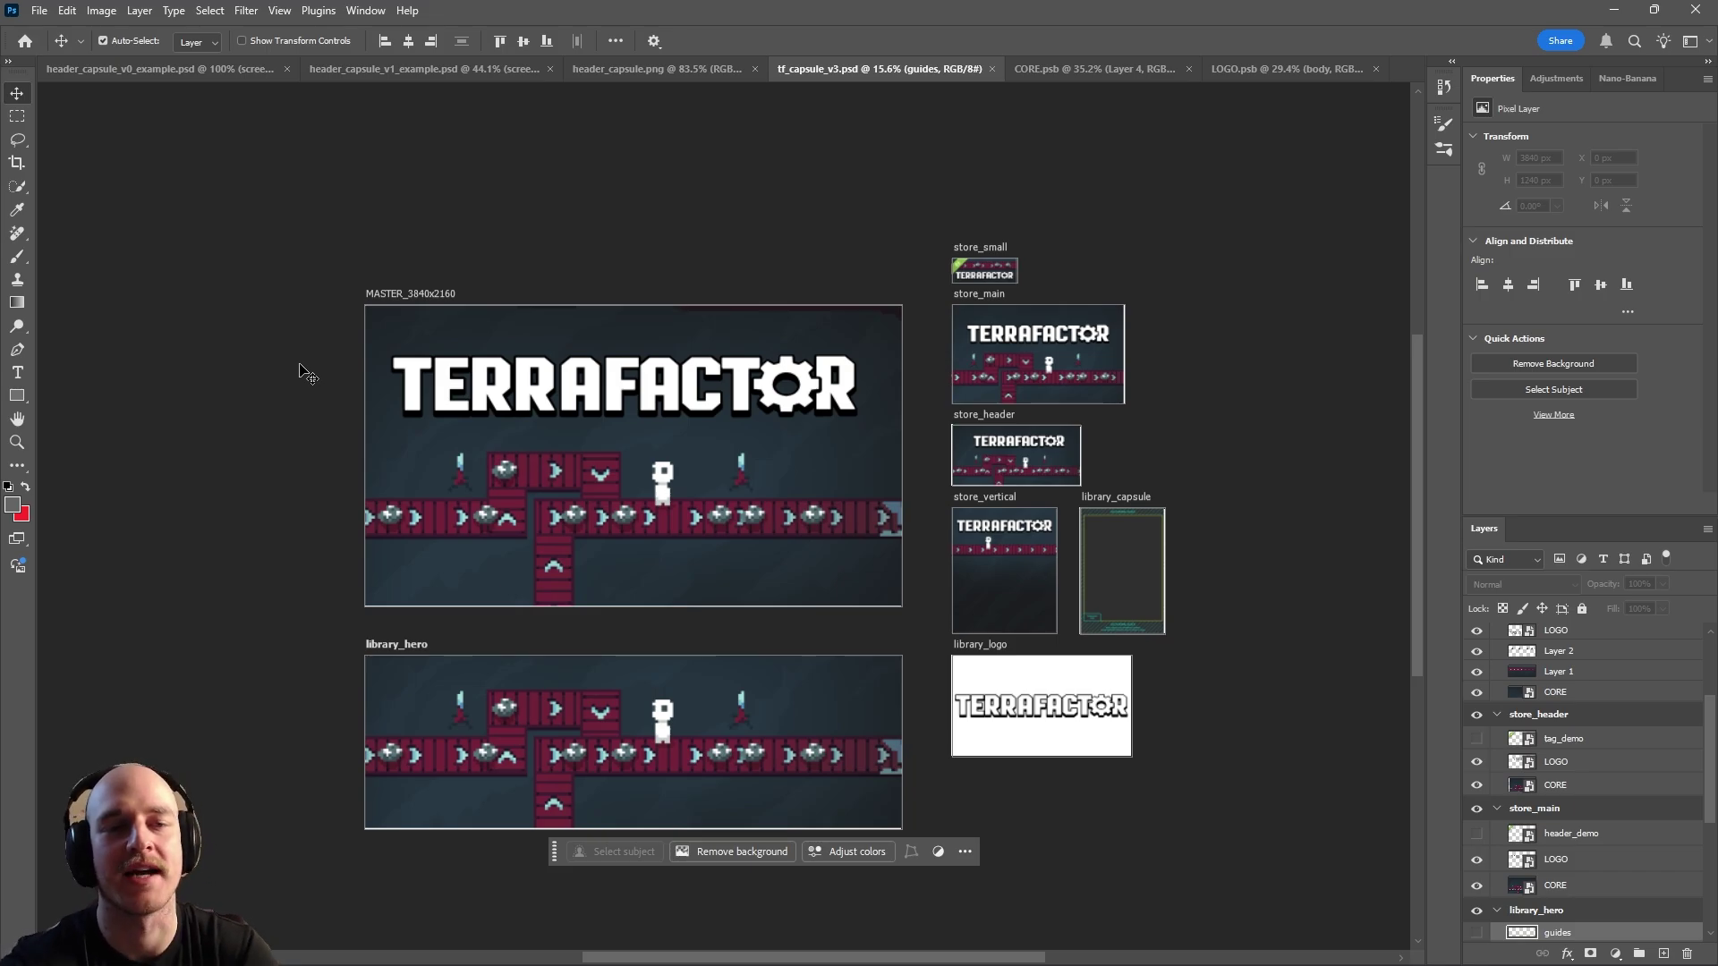
Hide the capsule_sm_demo layer in the store_small artboard and view the full set of capsule artboards
left_click_drag(1025, 275, 967, 308)
scroll(911, 310, "up", 8)
left_click(884, 266)
left_click(1476, 633)
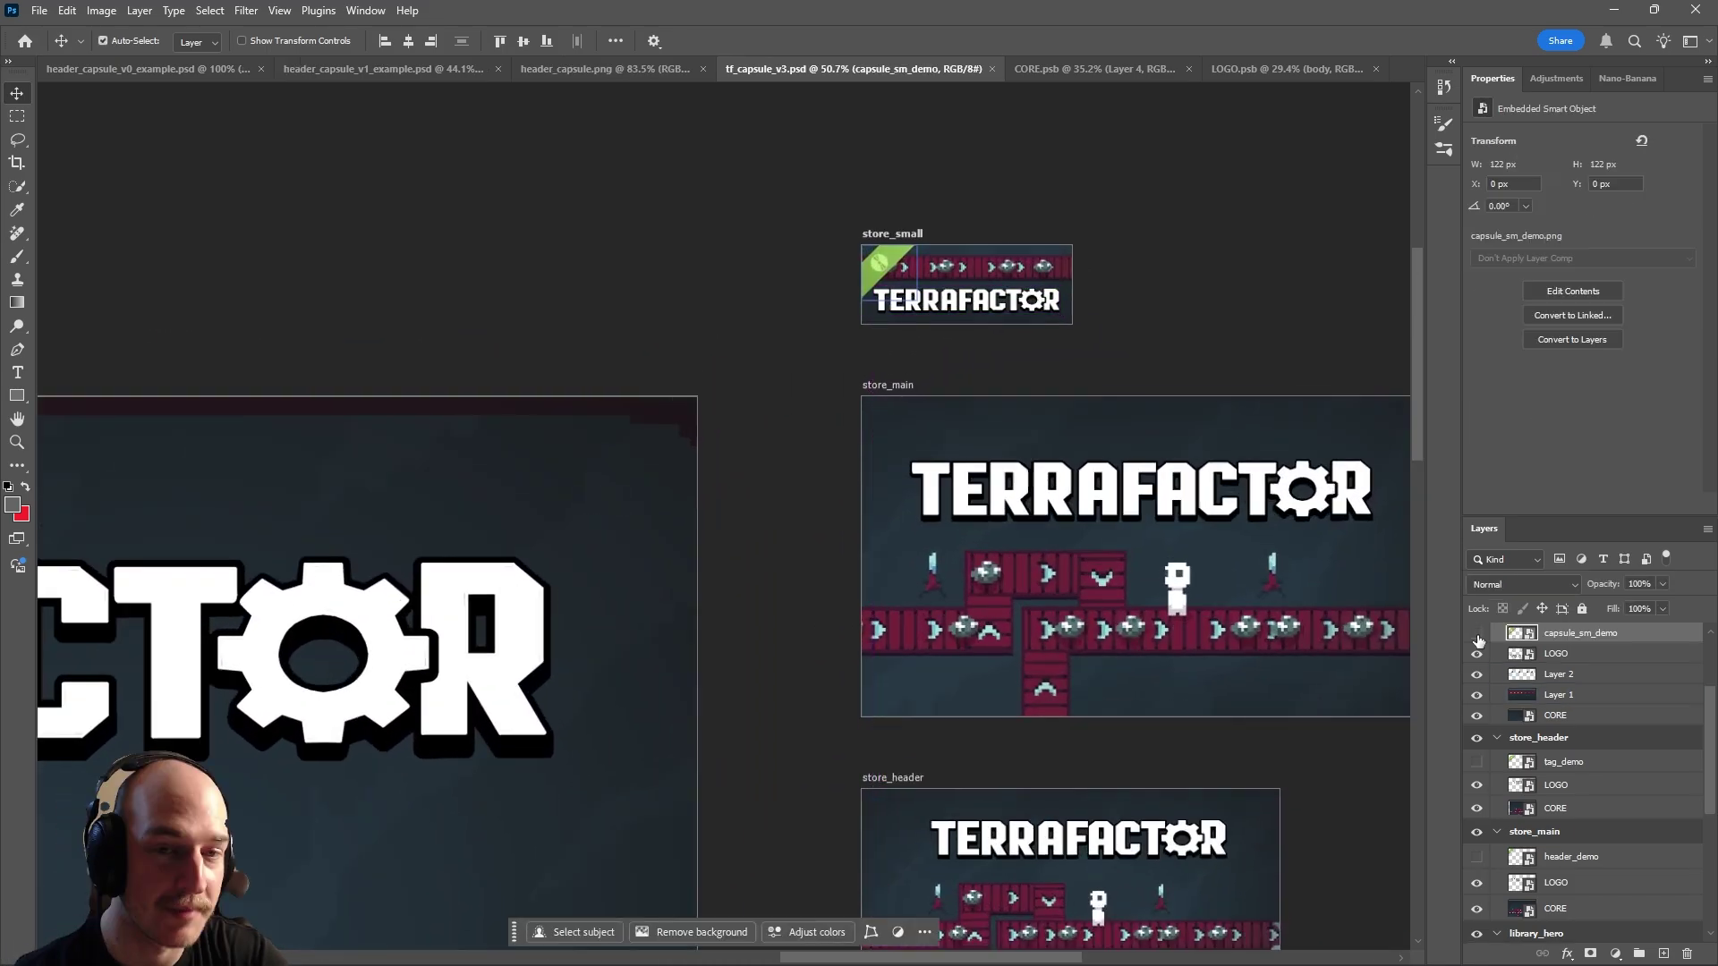
left_click(1477, 635)
scroll(978, 464, "down", 5)
left_click_drag(807, 494, 810, 459)
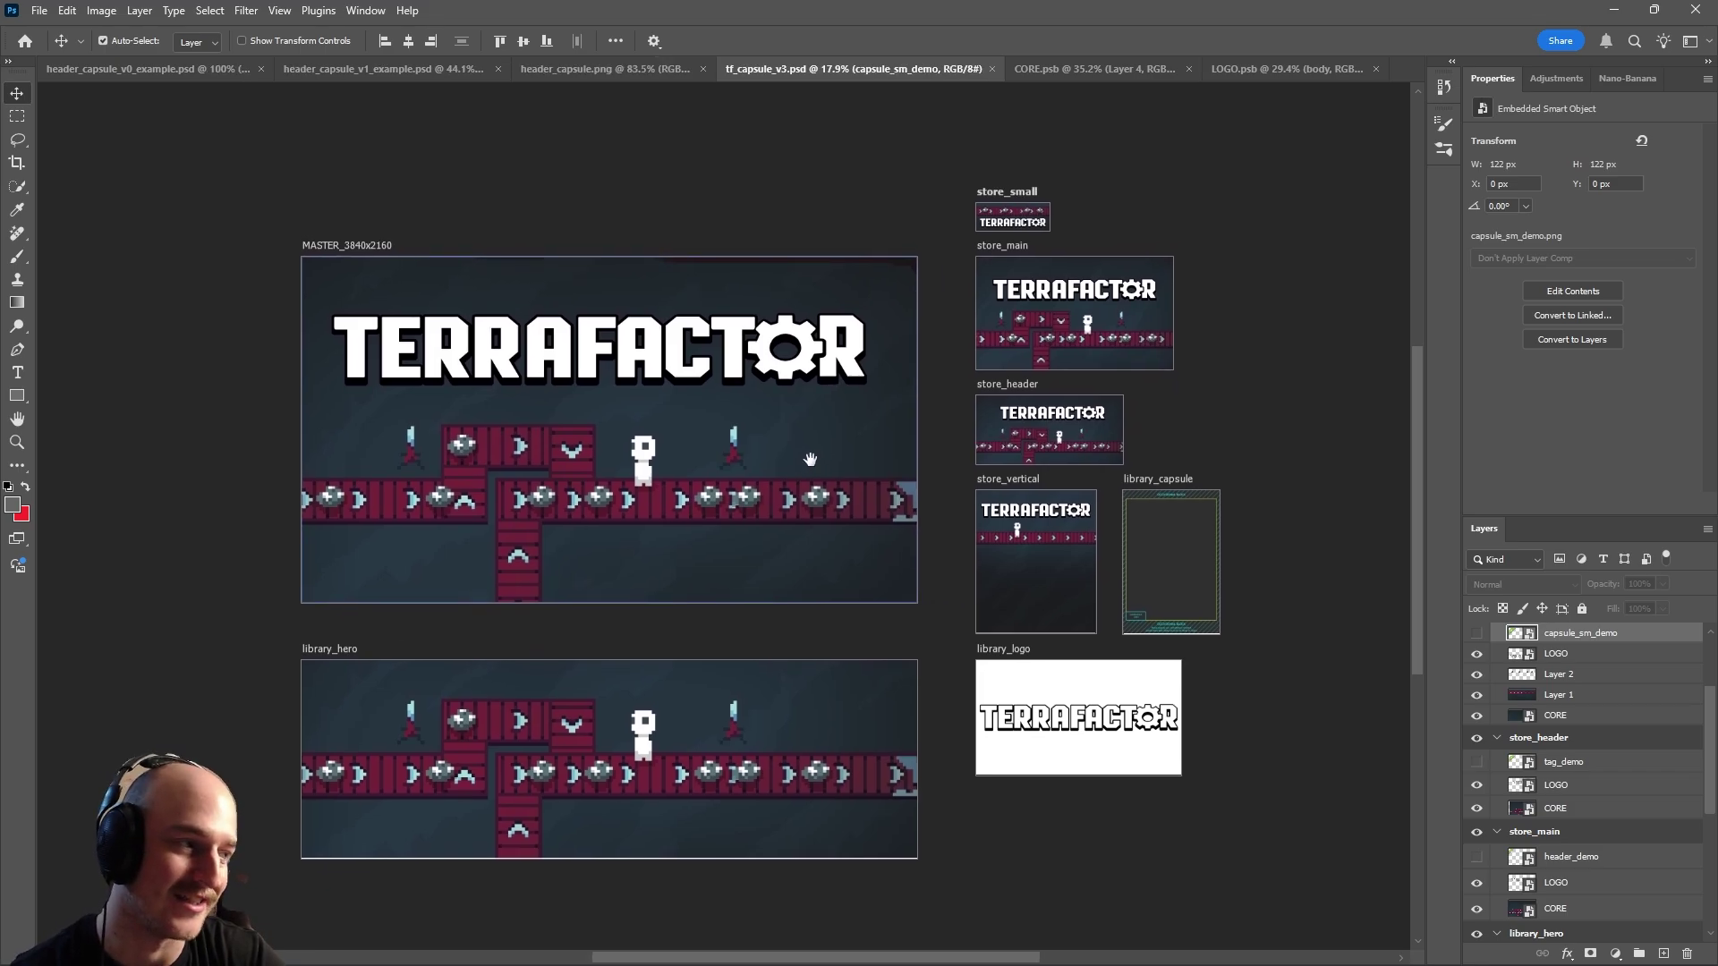
left_click_drag(737, 523, 793, 503)
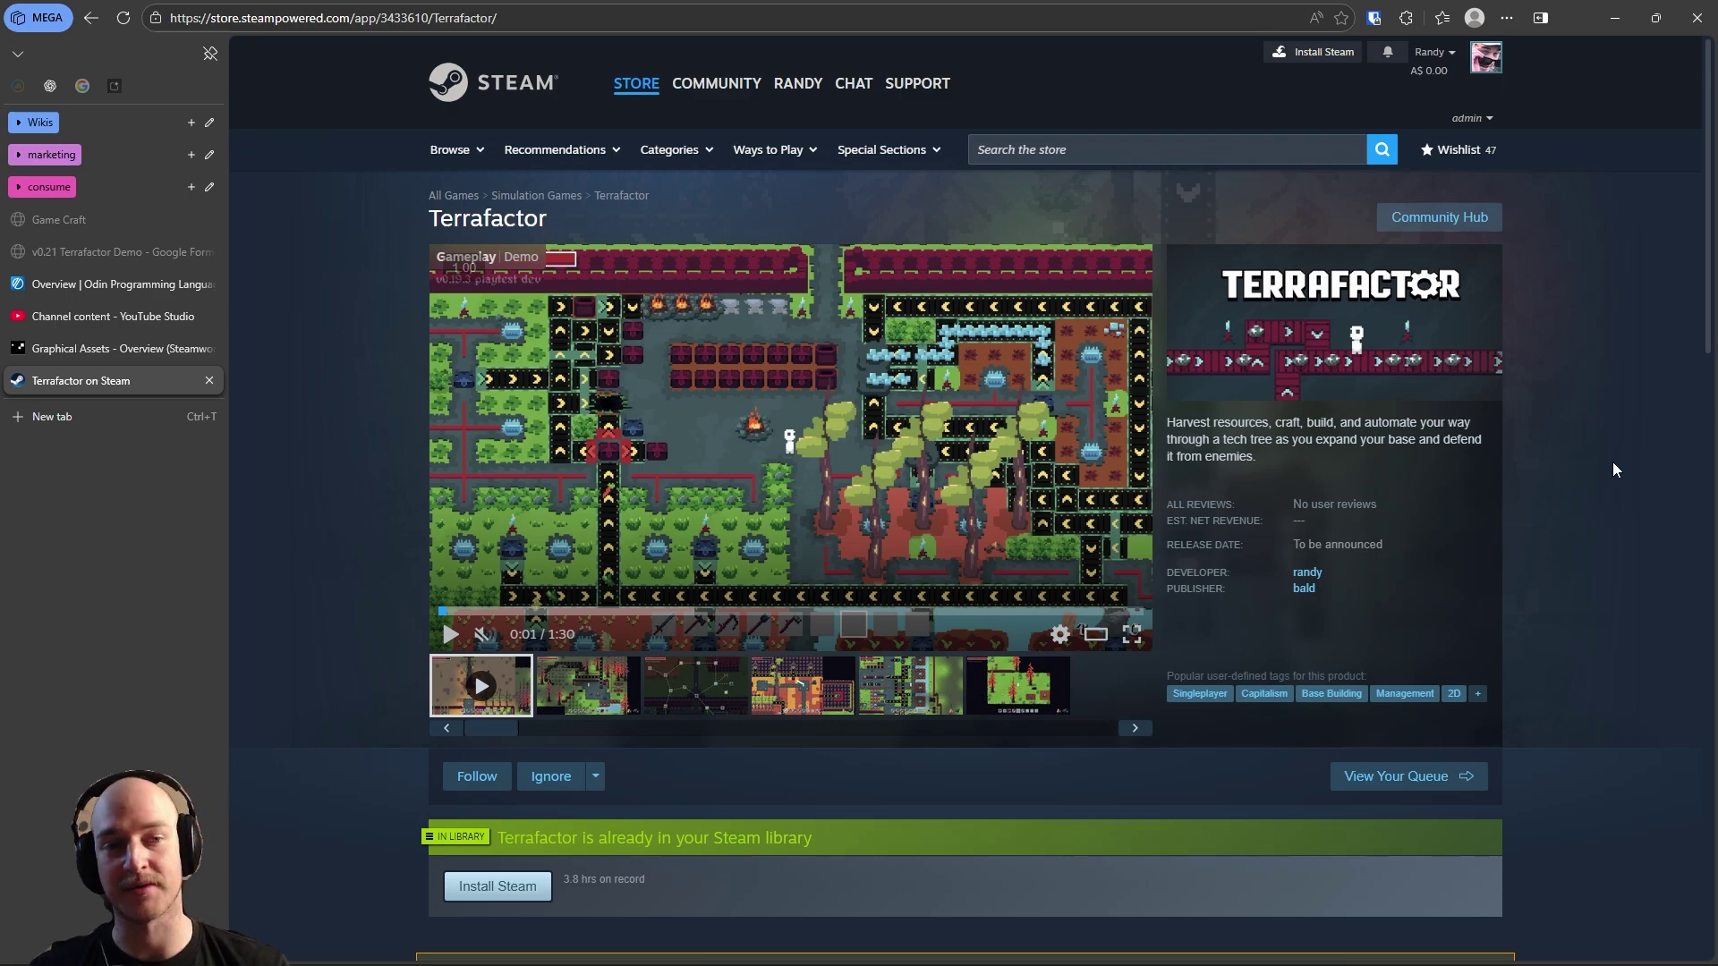
Switch to Photoshop and examine the header_capsule_v0_example and header_capsule_v1_example documents
key("alt+Tab")
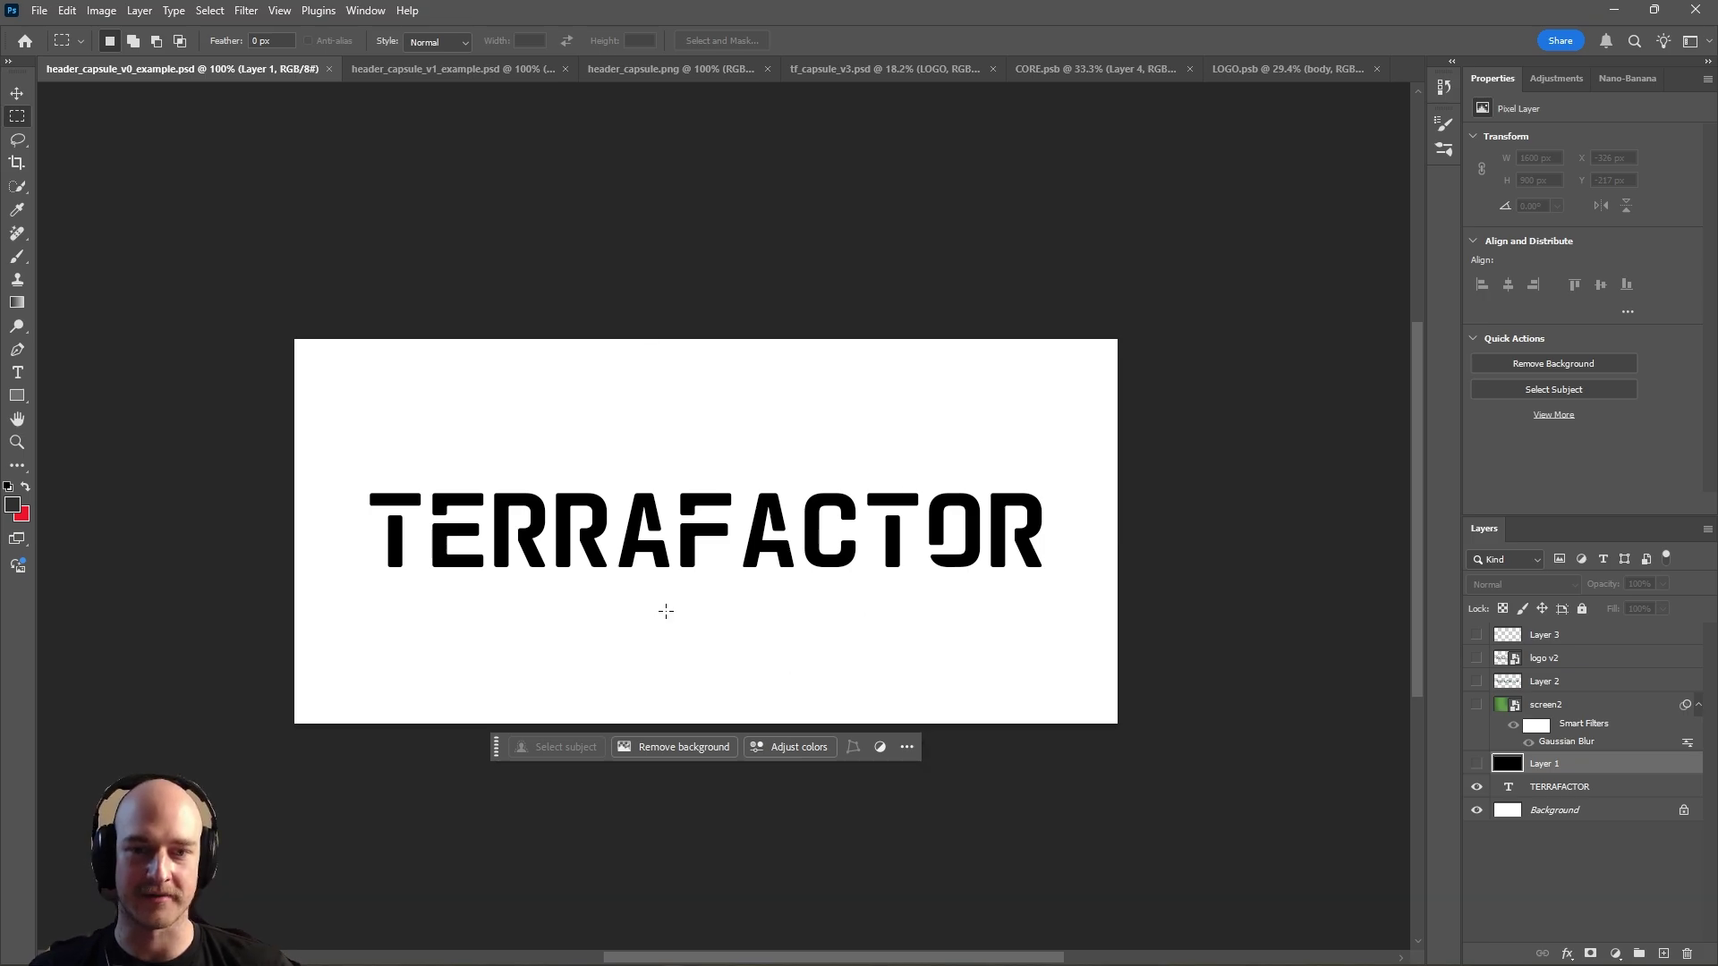
left_click_drag(671, 607, 679, 580)
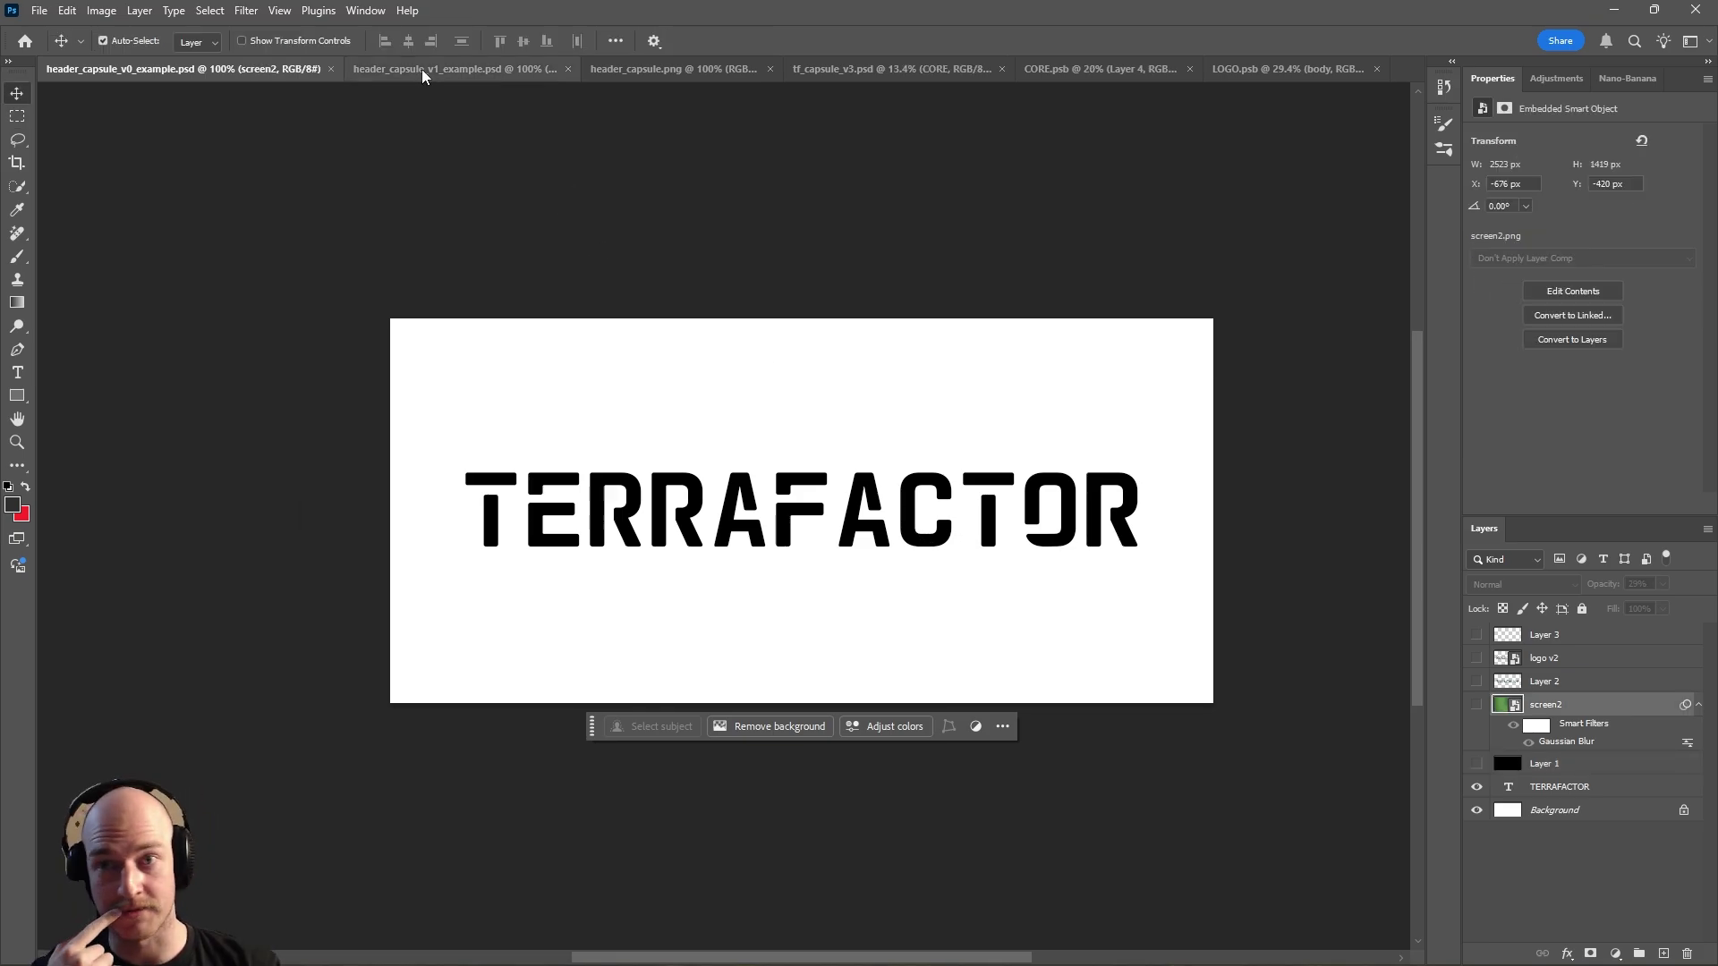
left_click(422, 72)
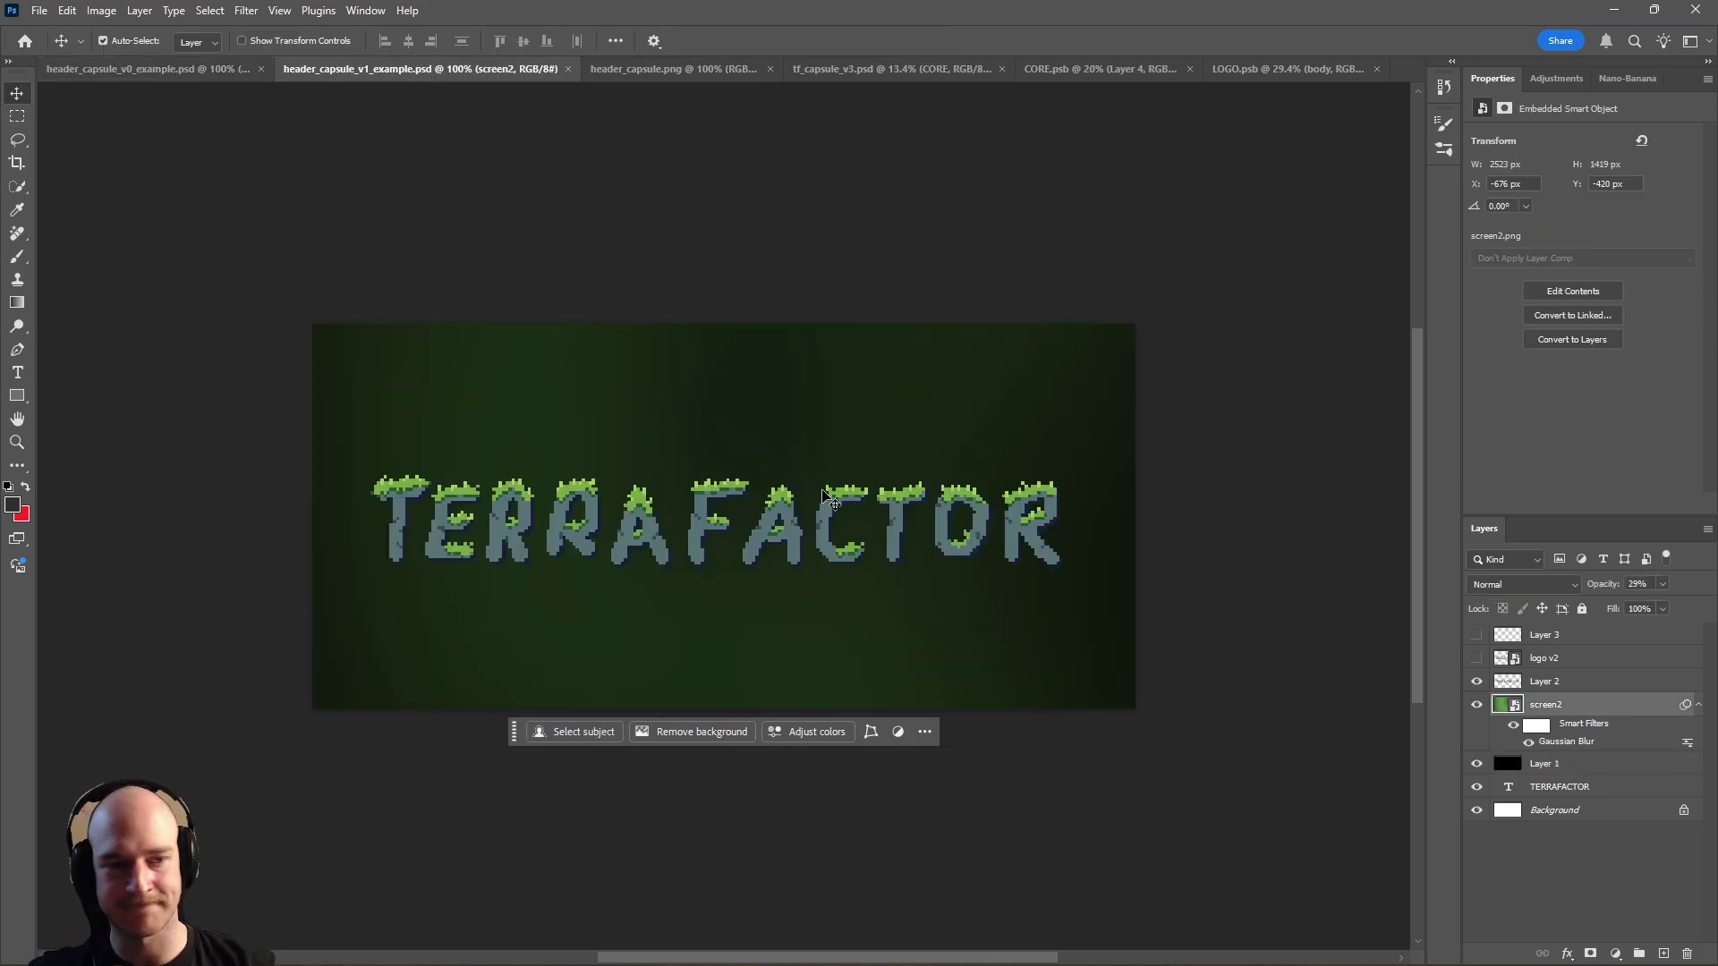
scroll(719, 599, "down", 3)
scroll(719, 599, "up", 3)
scroll(895, 631, "down", 5)
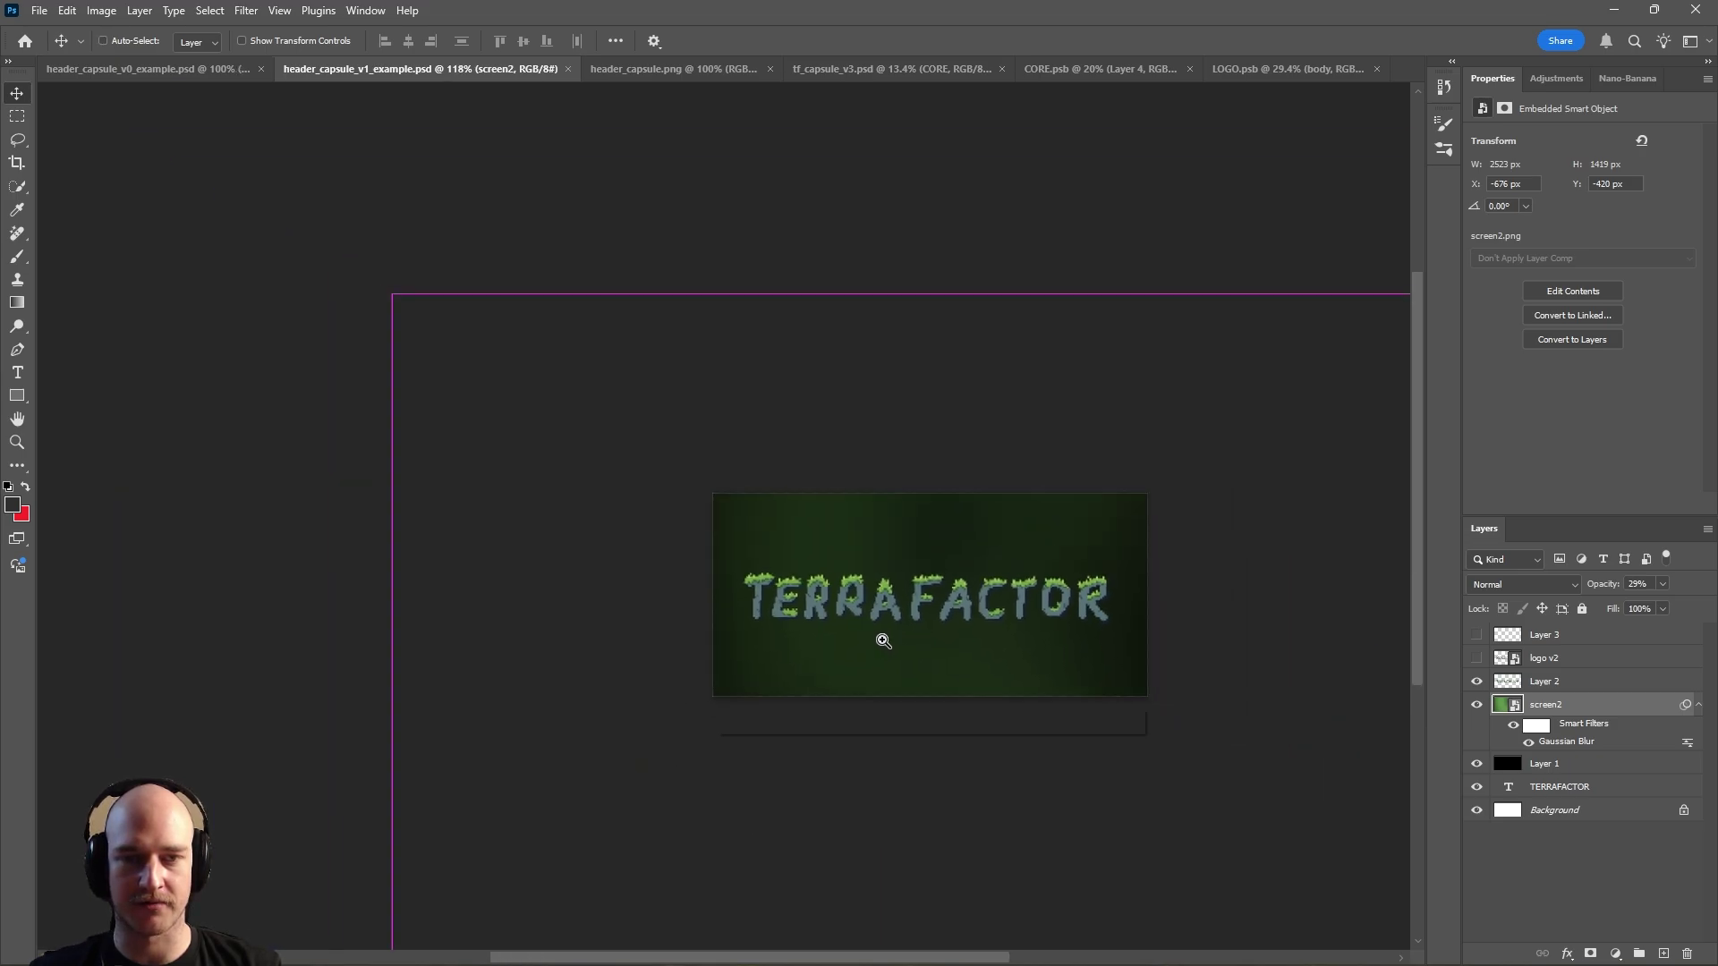
scroll(778, 636, "down", 5)
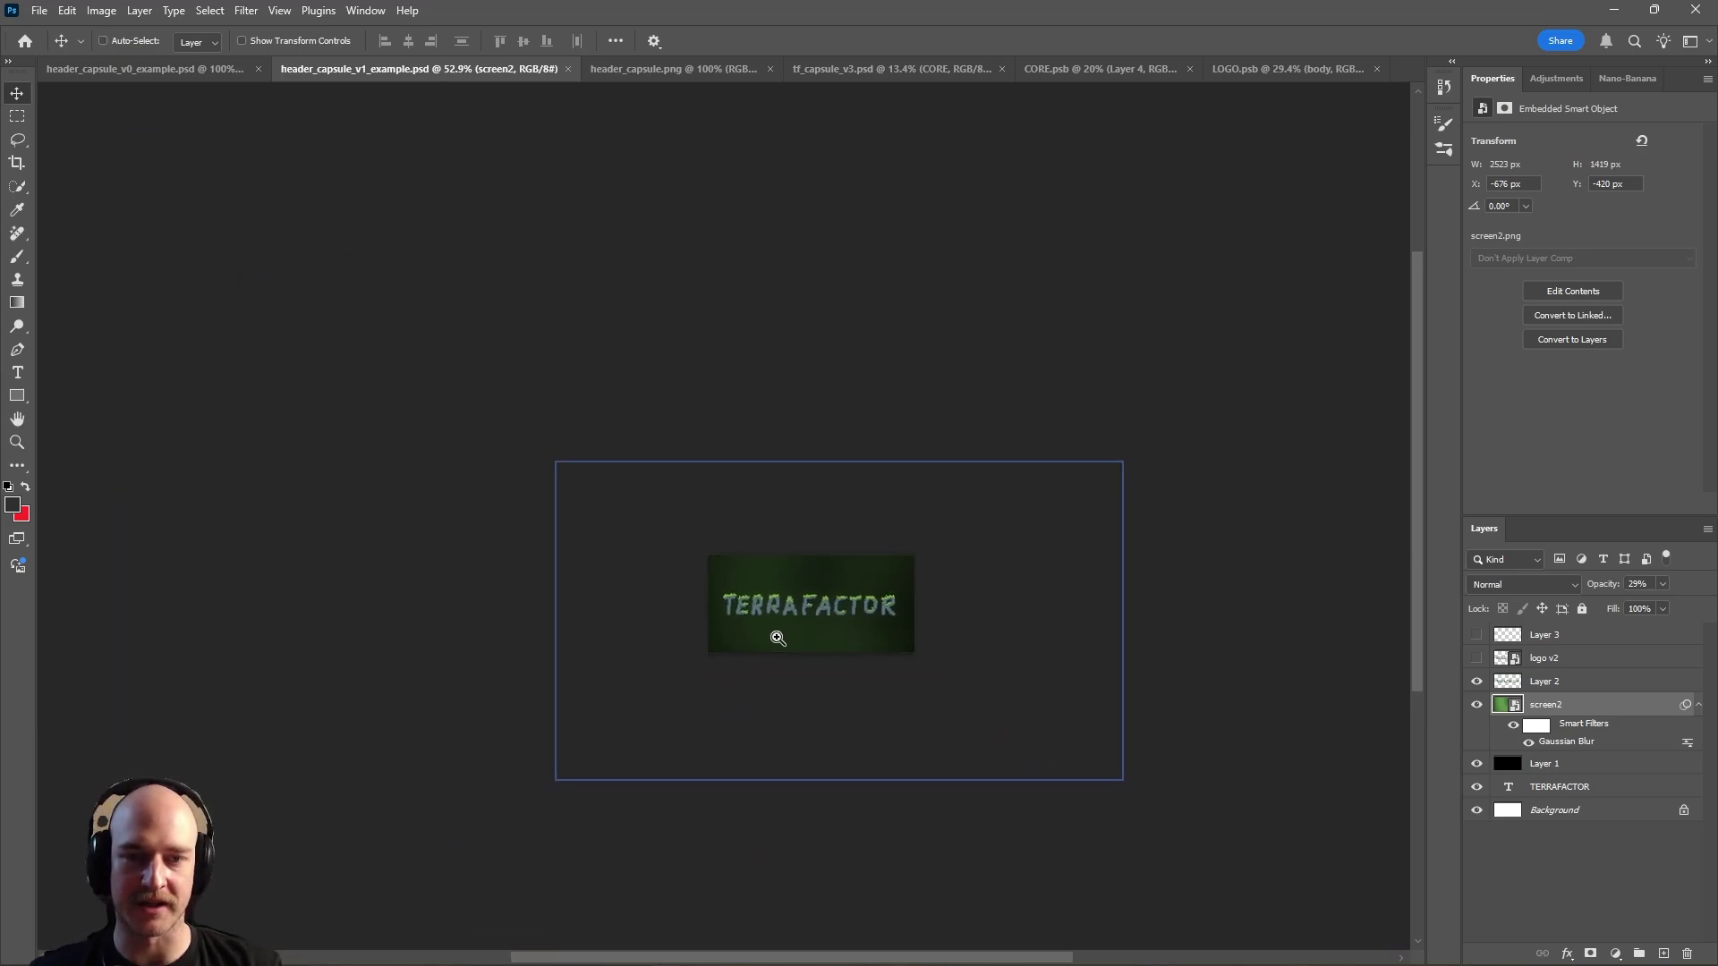
scroll(770, 634, "up", 4)
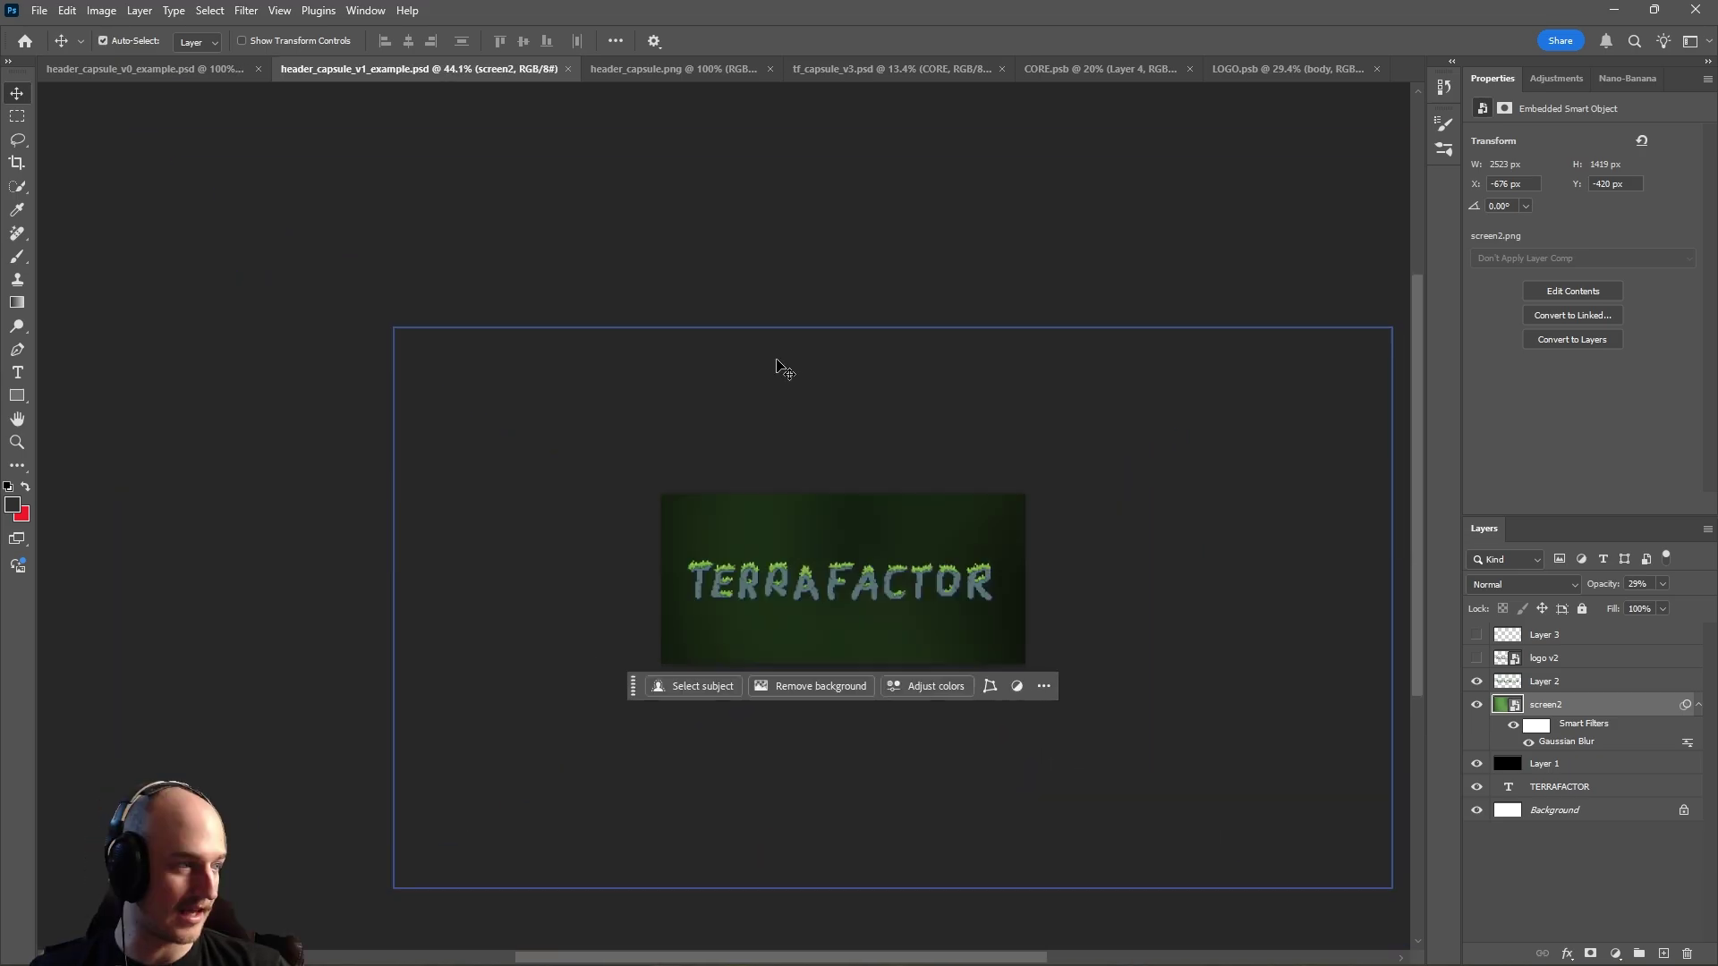
Show the header_capsule.png document and examine its TERRAFACTOR logo with the gear letter
left_click(664, 71)
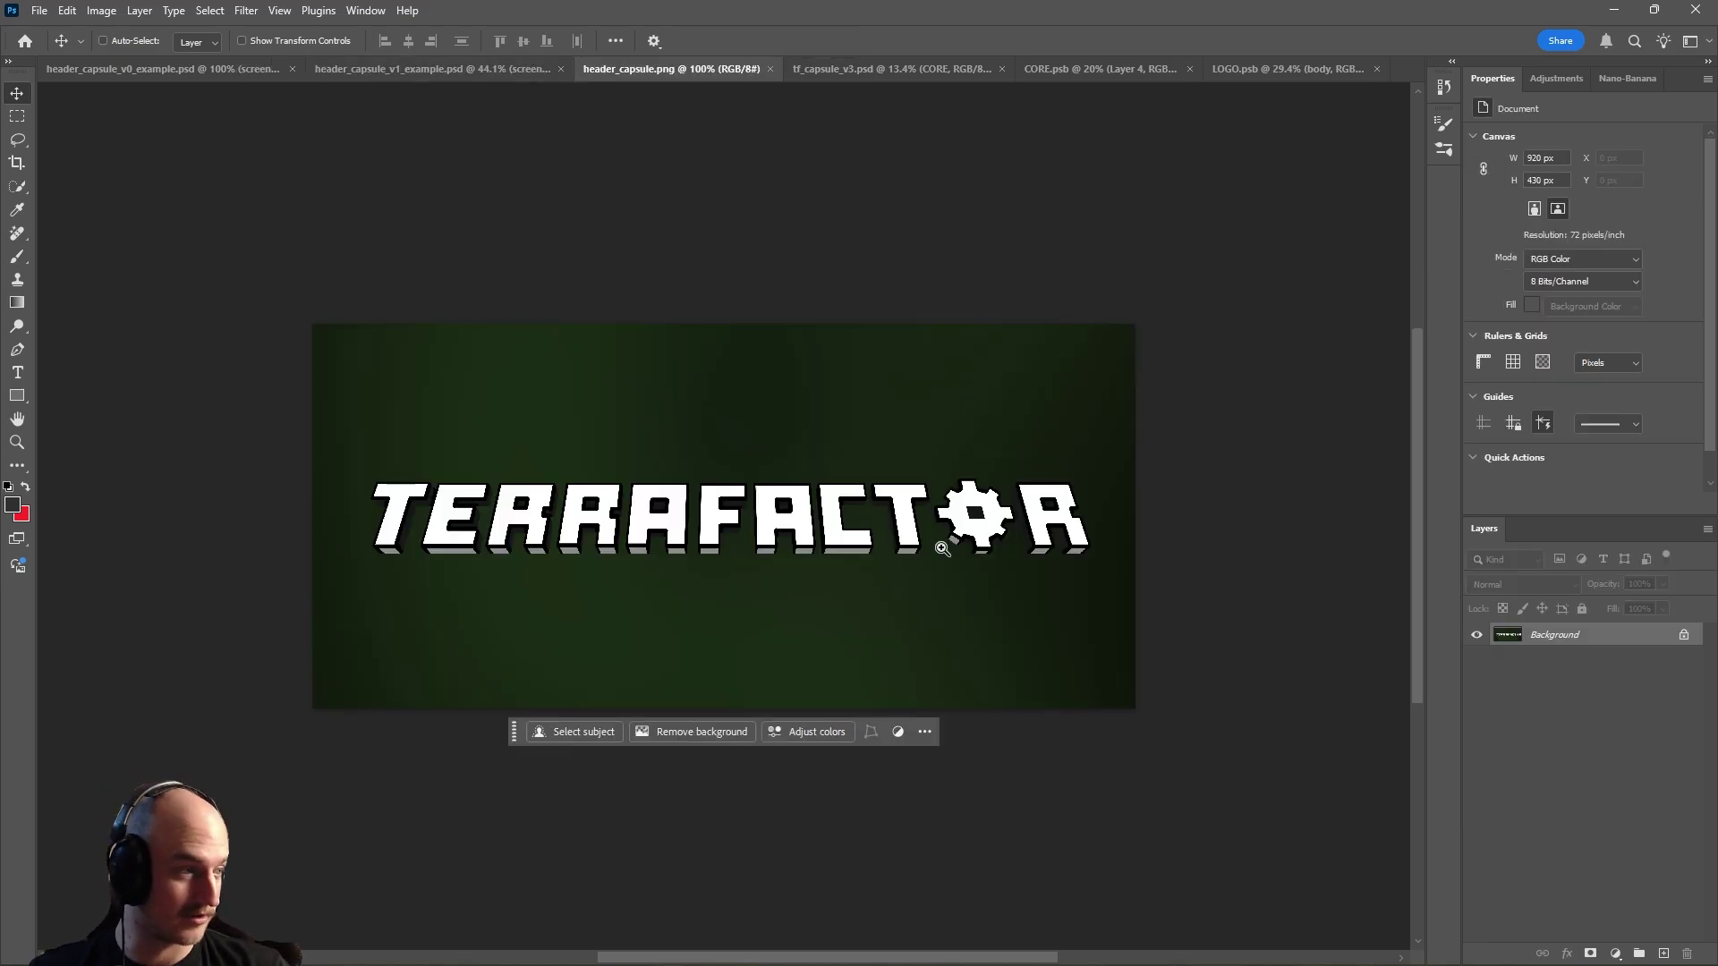
scroll(936, 562, "down", 5)
scroll(886, 562, "up", 1)
scroll(890, 562, "up", 3)
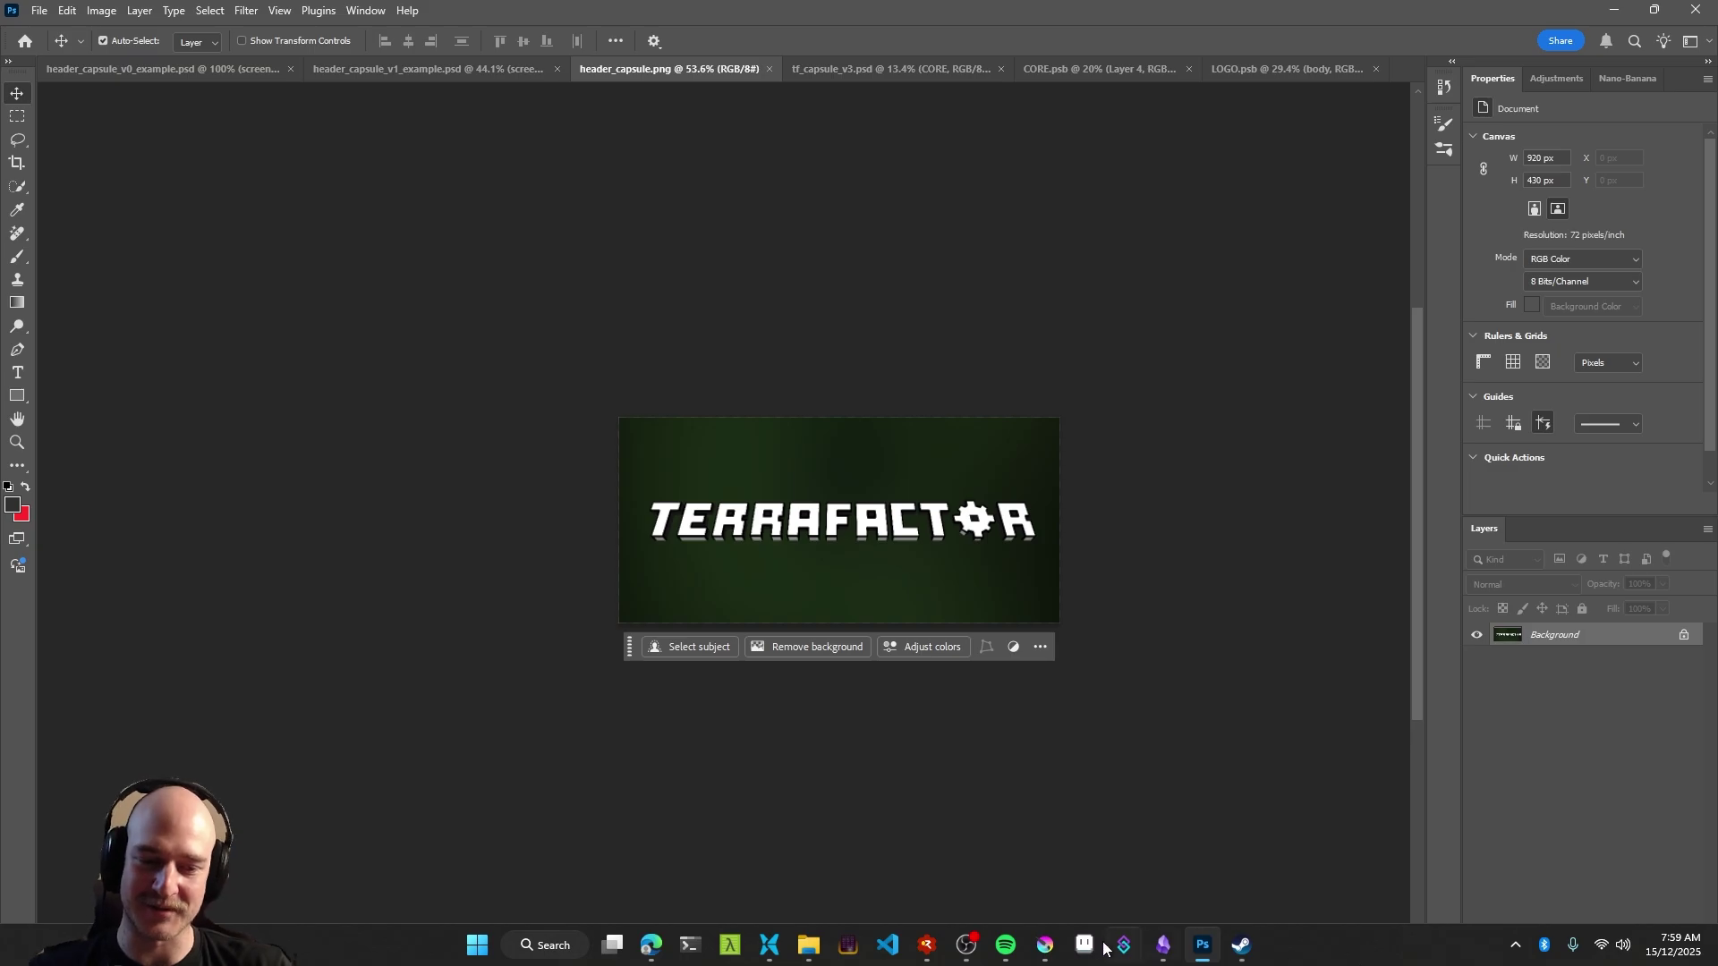
Switch to the logo sketch in Krita and examine its hidden lower layers, including Paint Layer 1 and mc logo ref, by toggling their visibility
left_click(1045, 945)
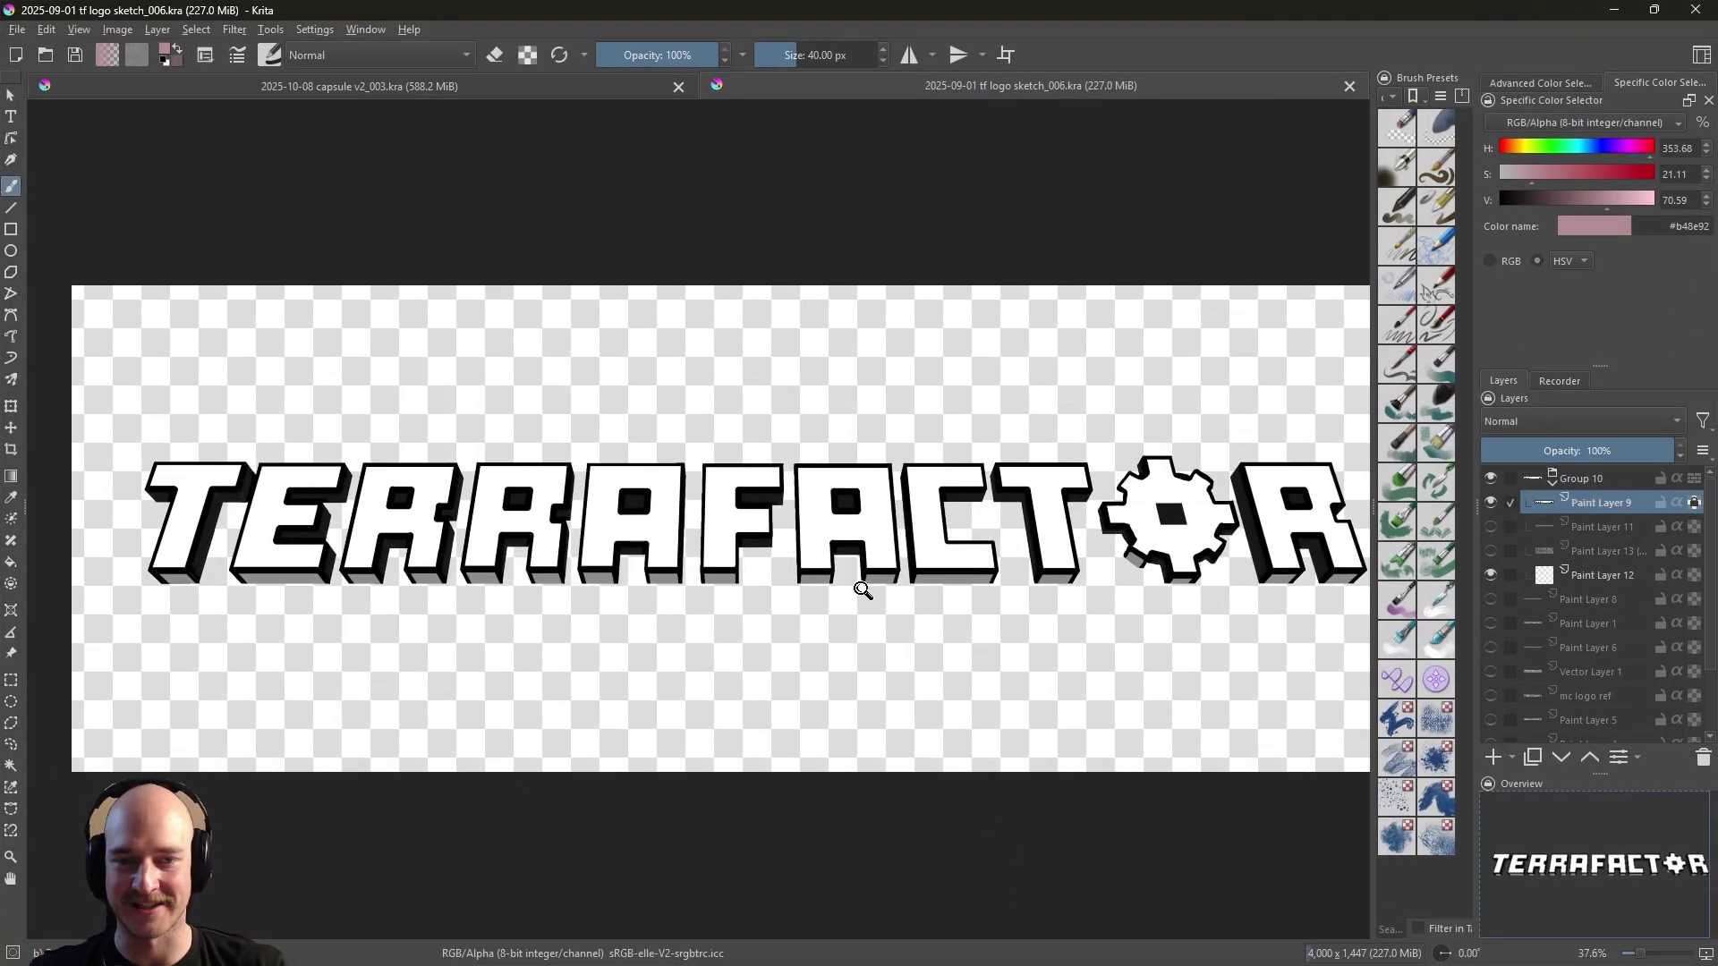
scroll(793, 602, "down", 2)
scroll(1569, 598, "down", 2)
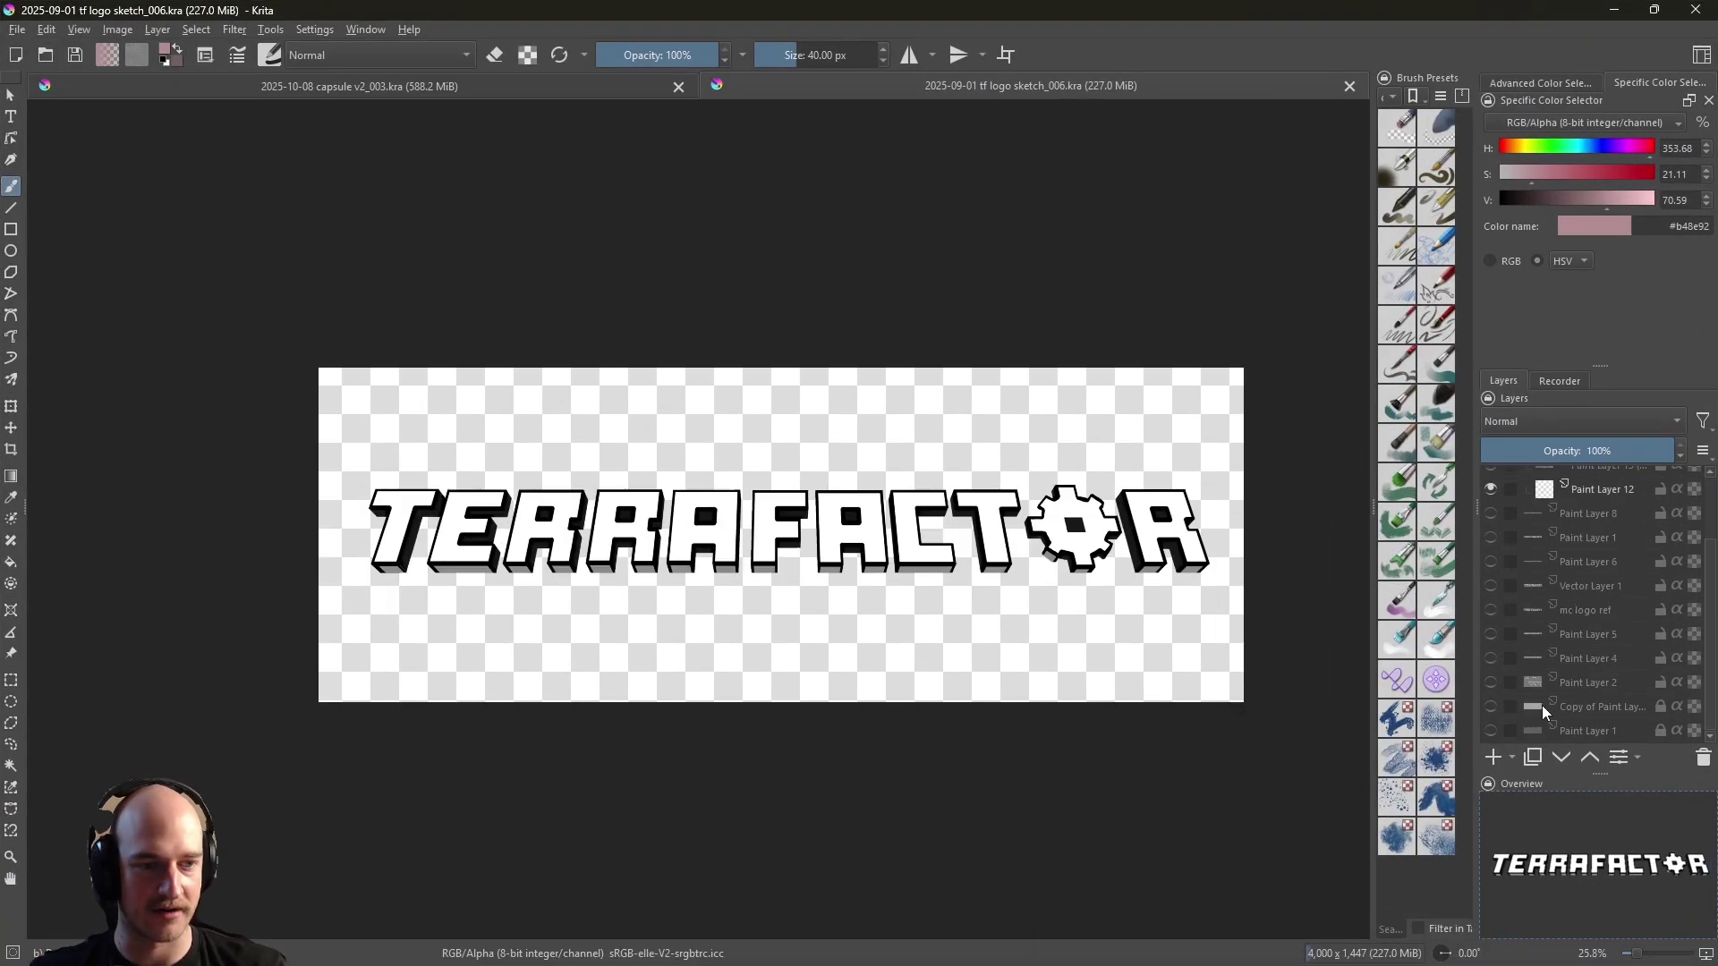
left_click(1490, 730)
left_click(1490, 730)
left_click(1490, 705)
left_click(1490, 705)
left_click(1488, 610)
left_click(1489, 610)
left_click_drag(905, 556, 880, 560)
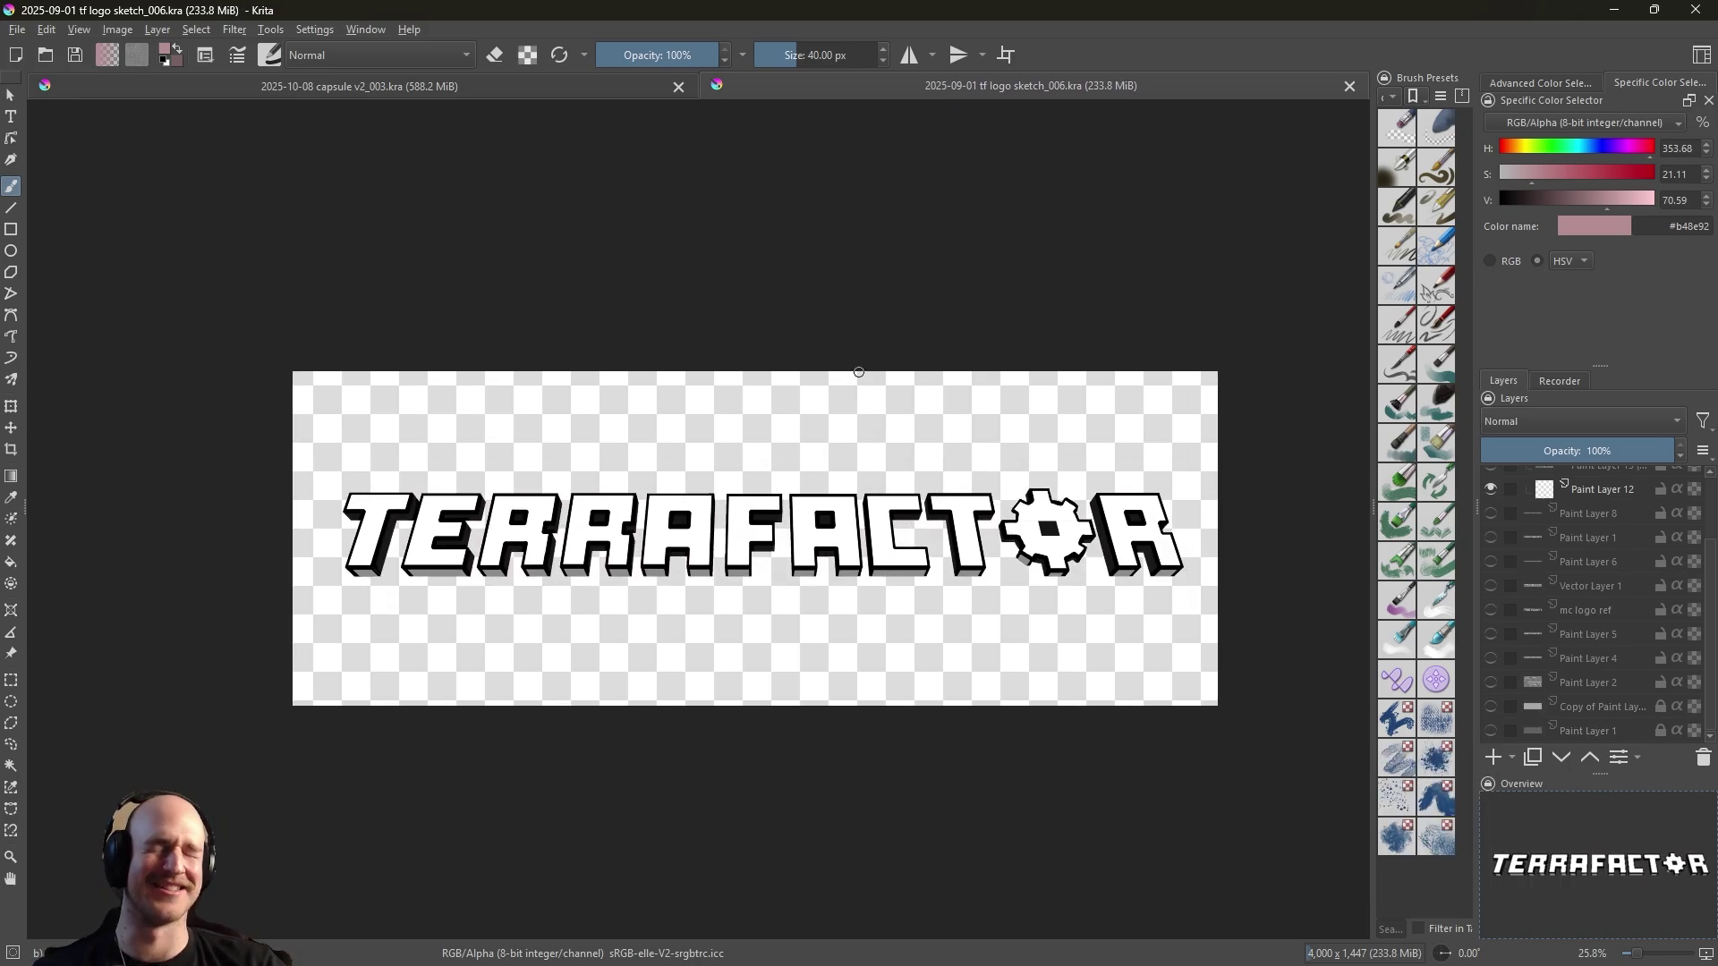
left_click_drag(859, 372, 1028, 456)
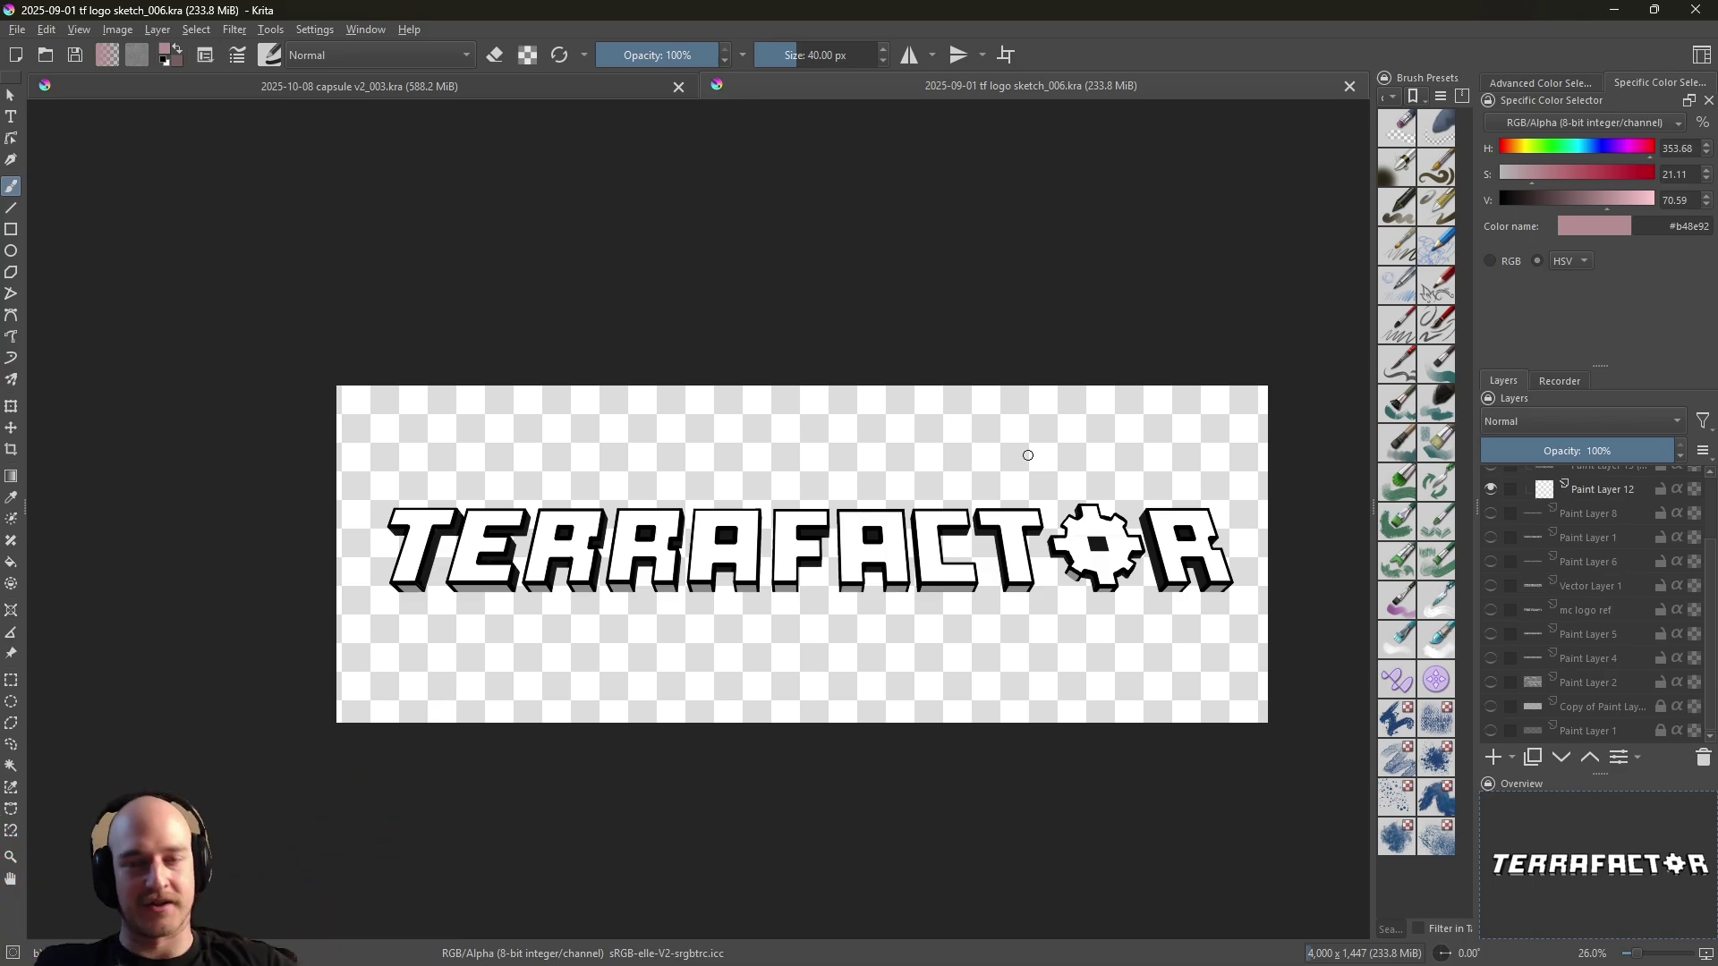
Switch to the browser and find the Archvale page through the Steam store search
mouse_move(934, 959)
left_click(651, 954)
left_click(1226, 152)
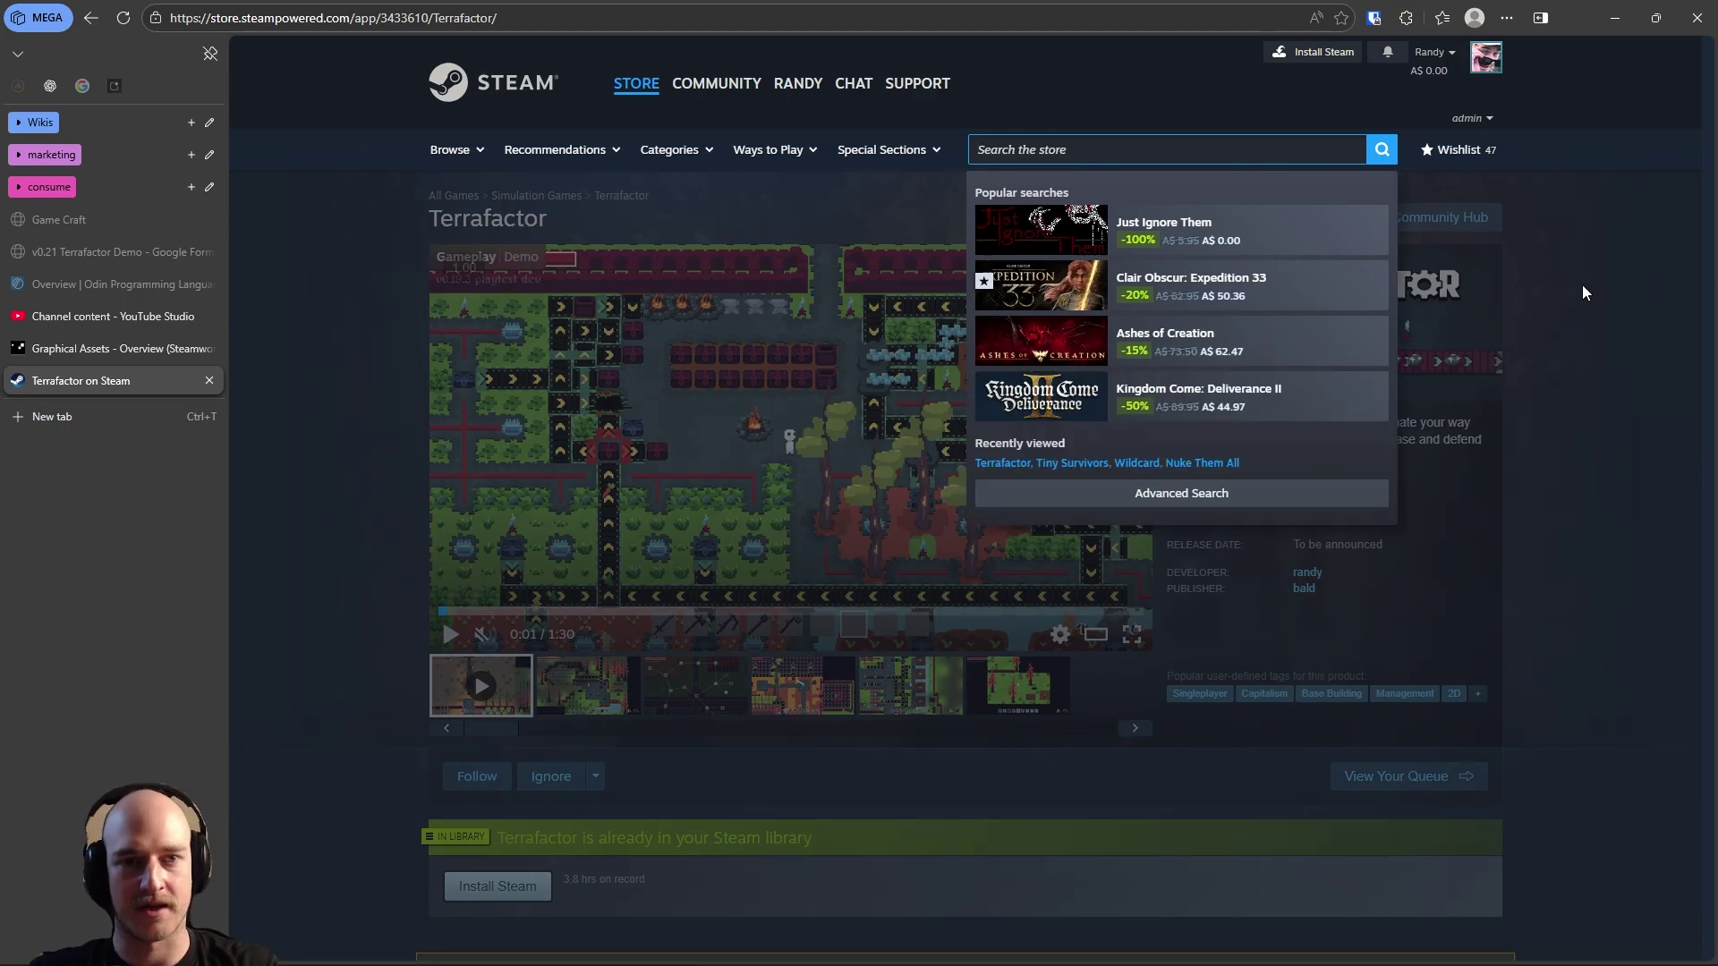
left_click(1040, 256)
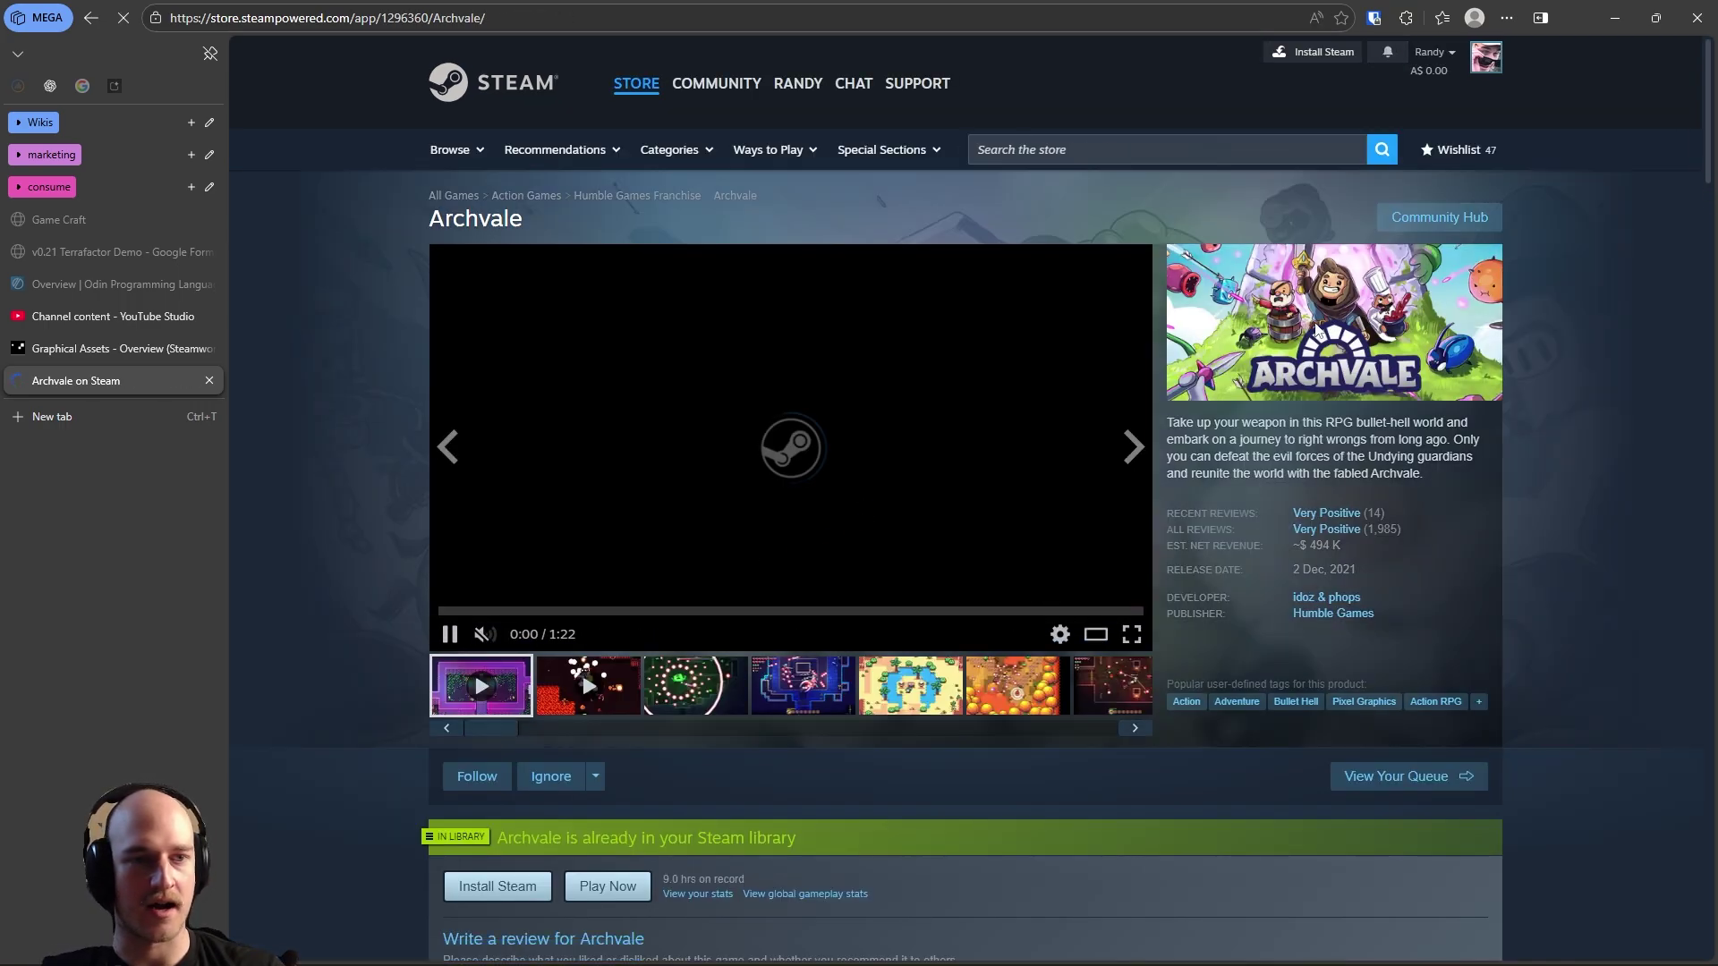
Search the Steam store for forager
left_click(1314, 152)
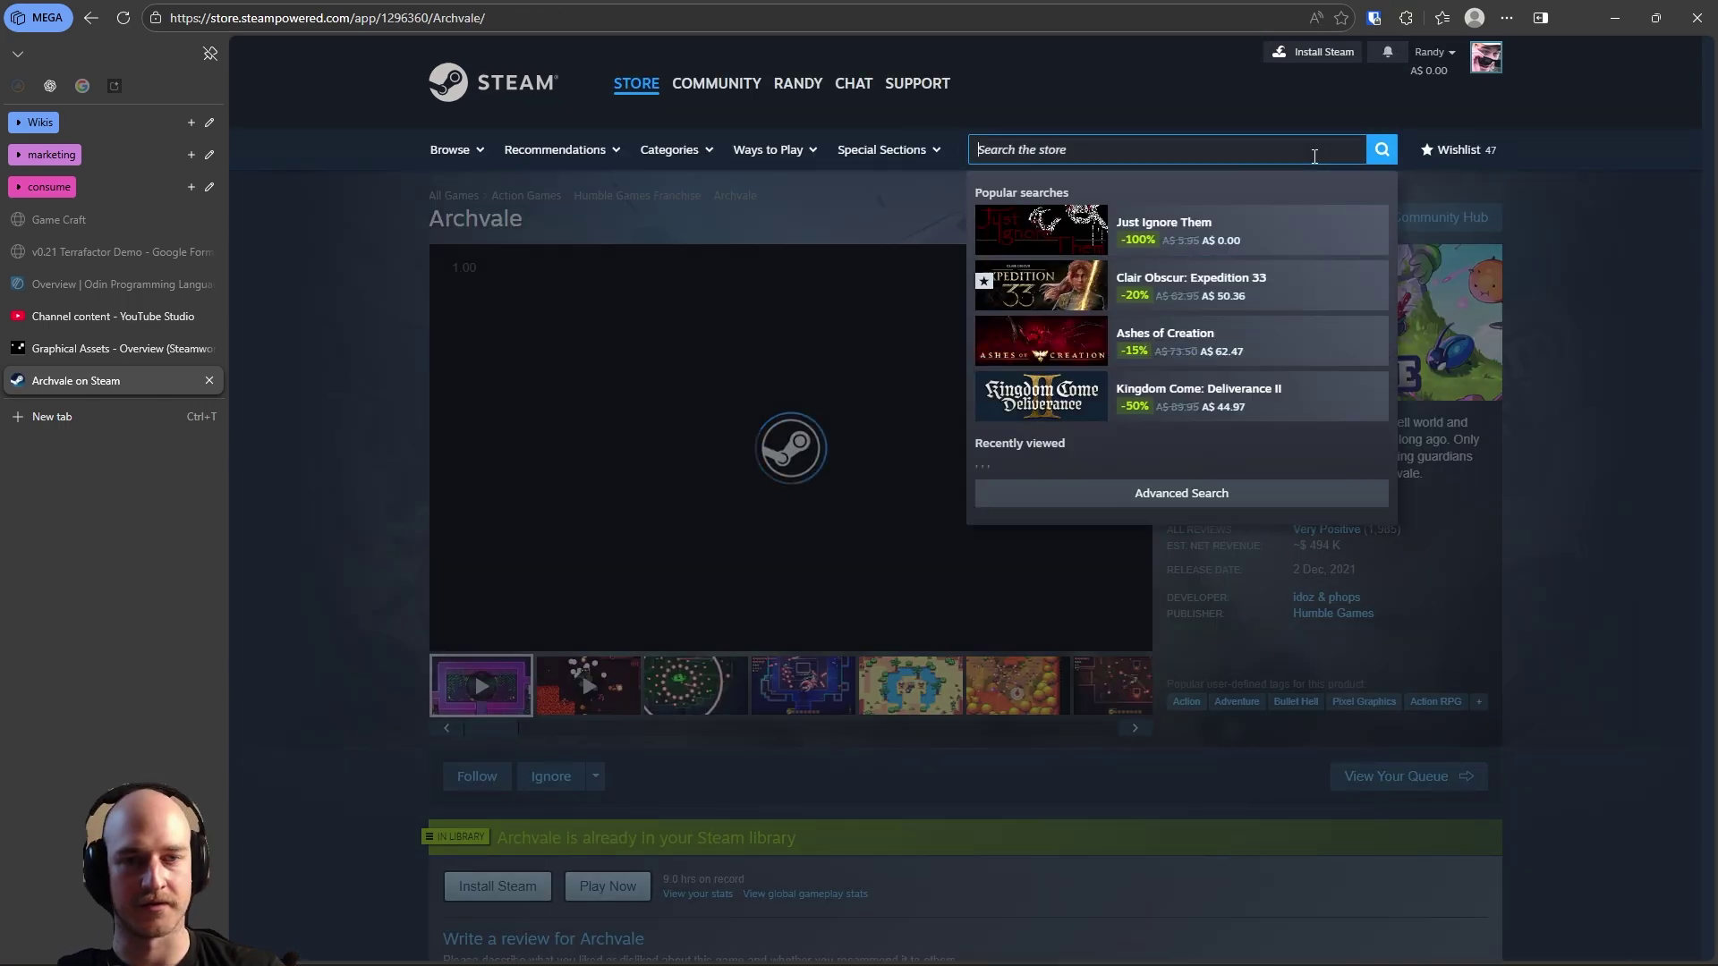
type("forager")
key("Return")
Switch to Krita and examine the grayscale capsule painting in 2025-10-08 capsule v2_003.kra
key("alt+Tab")
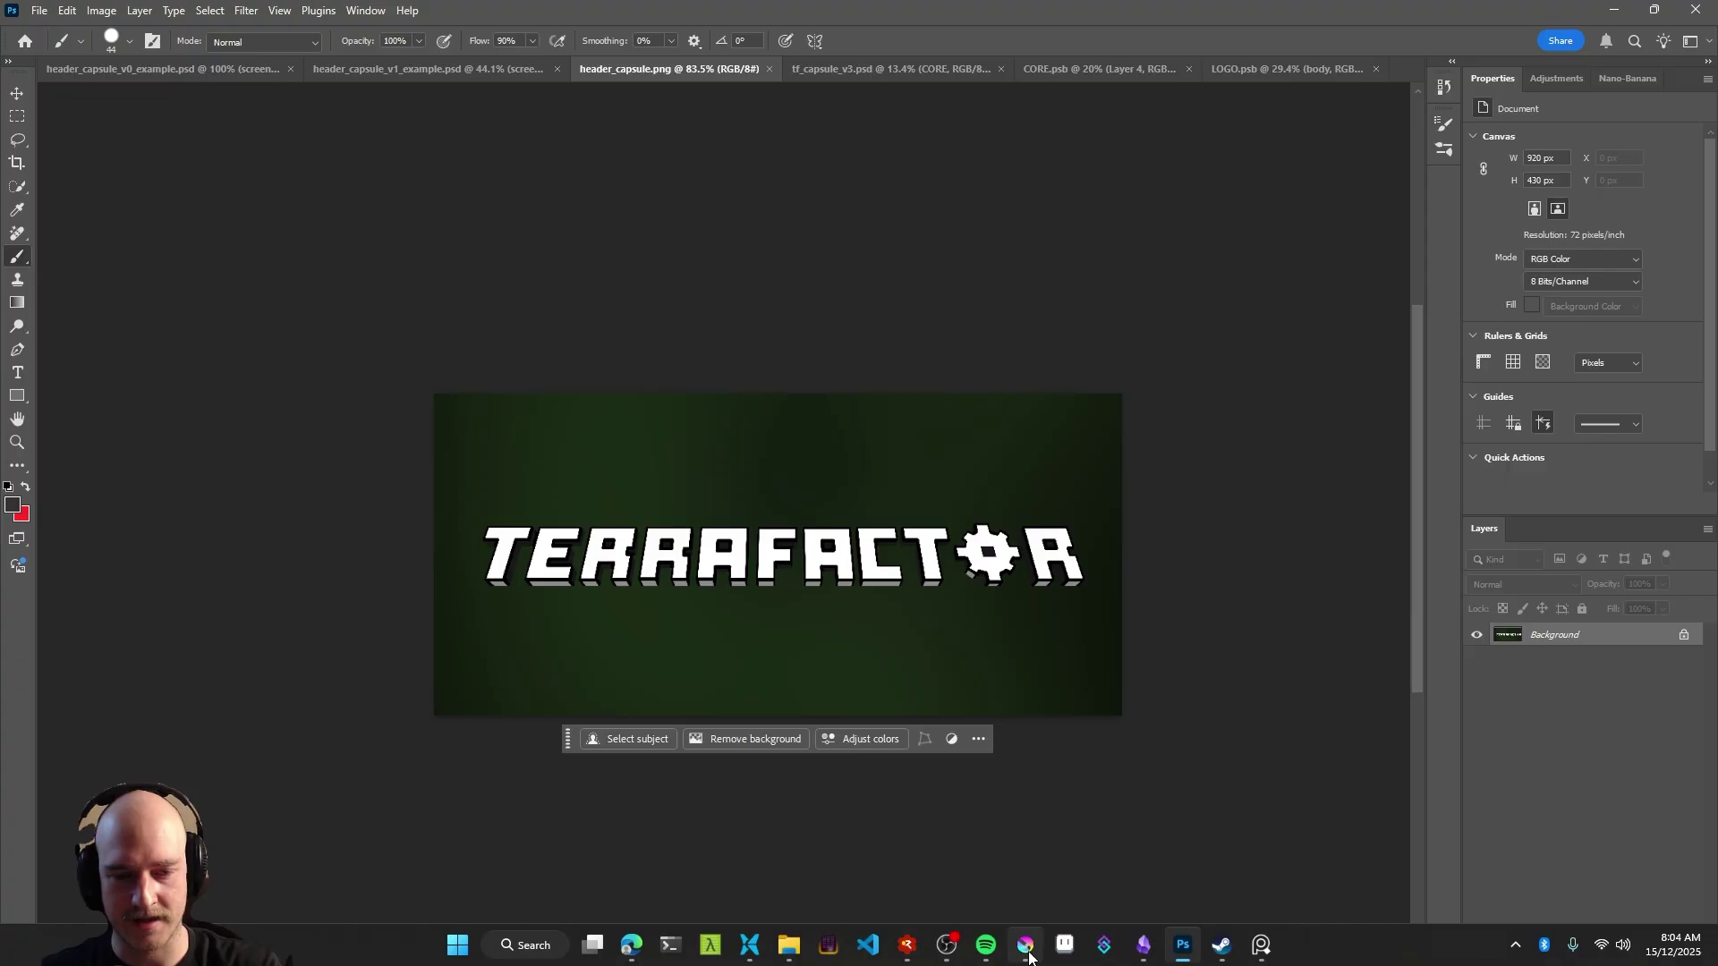
mouse_move(1026, 949)
left_click(1024, 855)
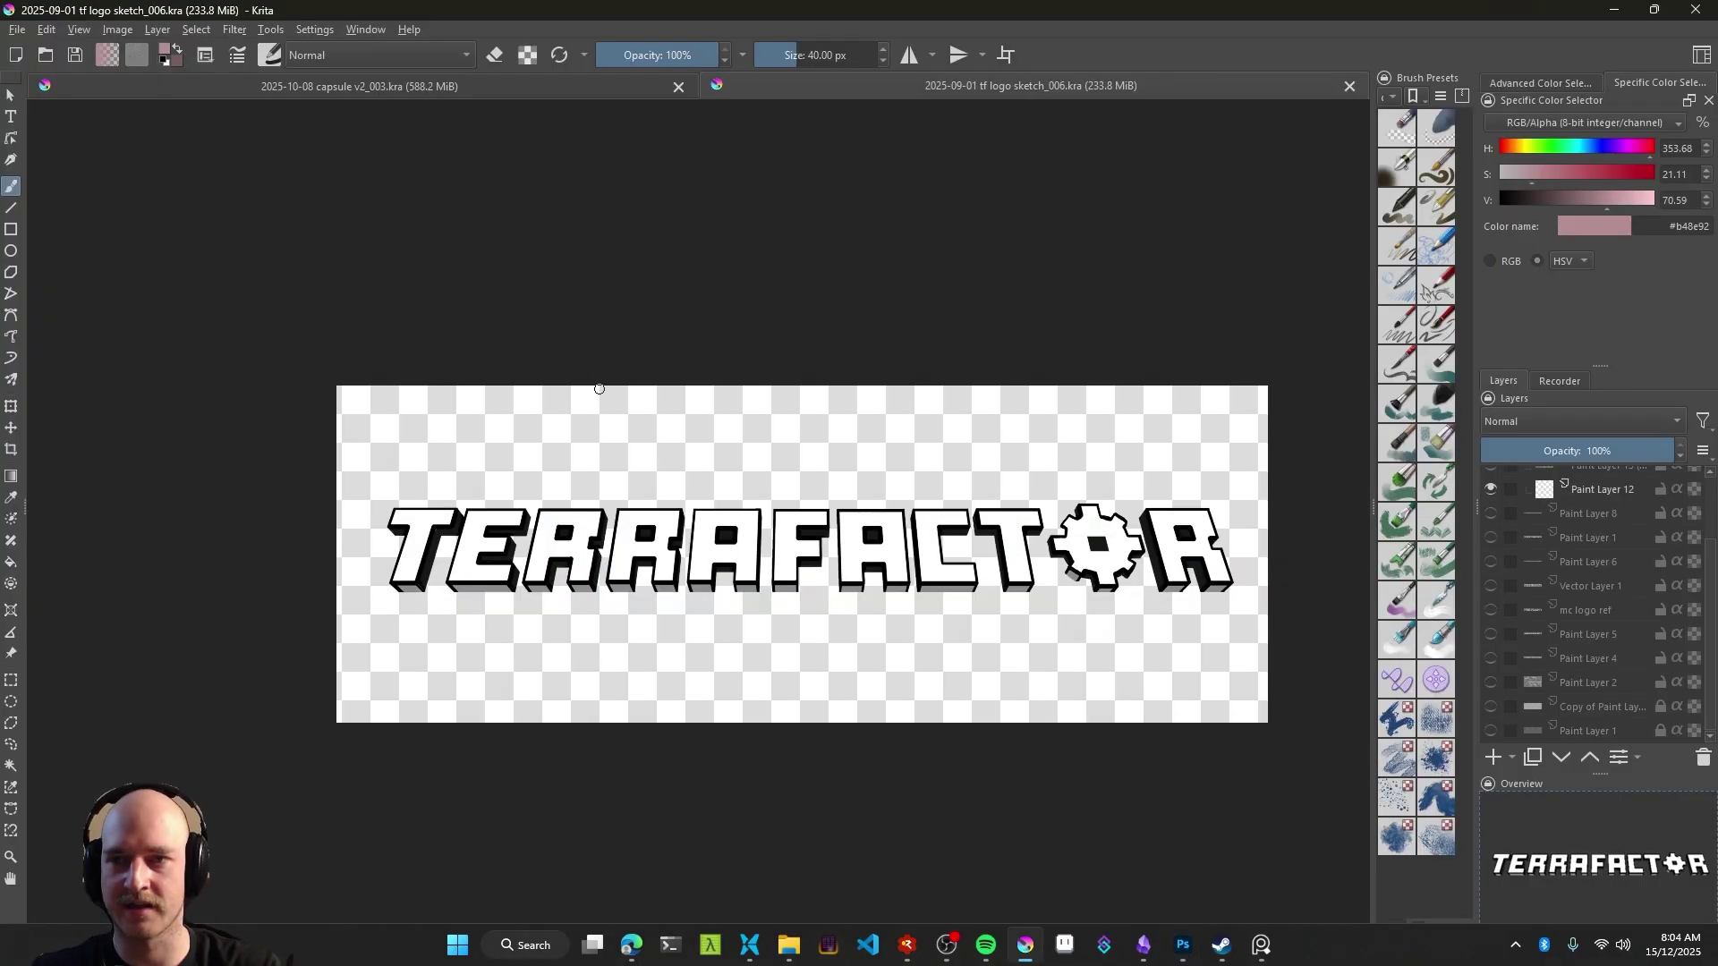
left_click(459, 86)
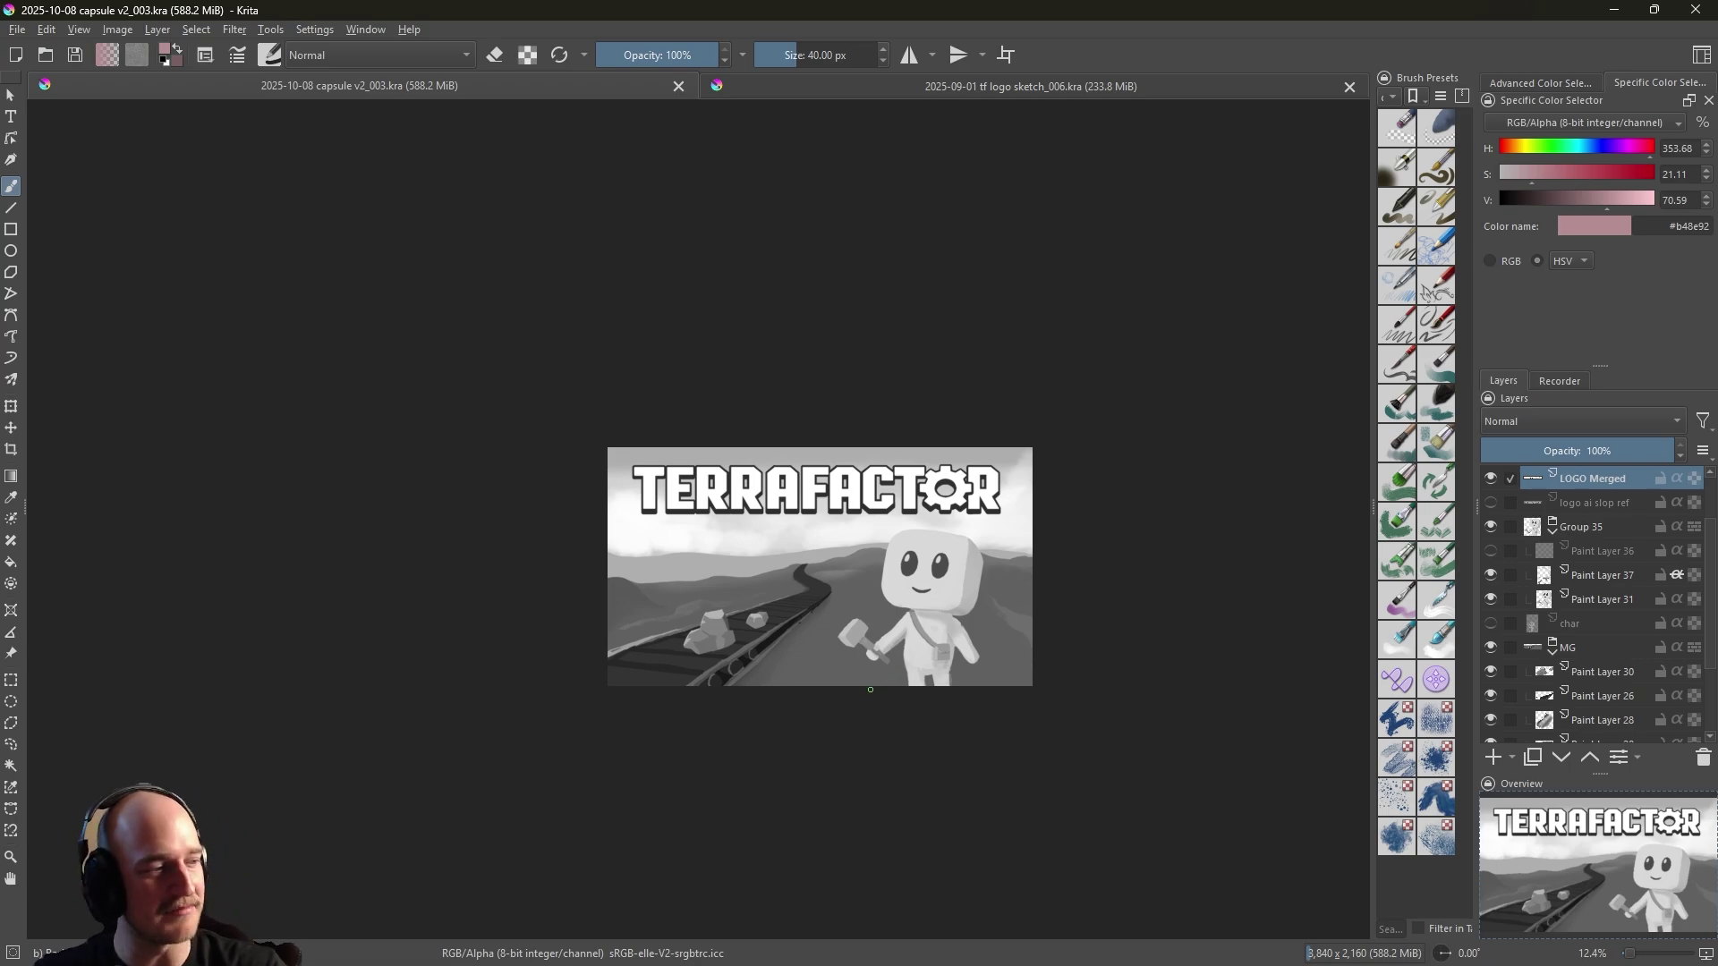
left_click_drag(870, 690, 848, 678)
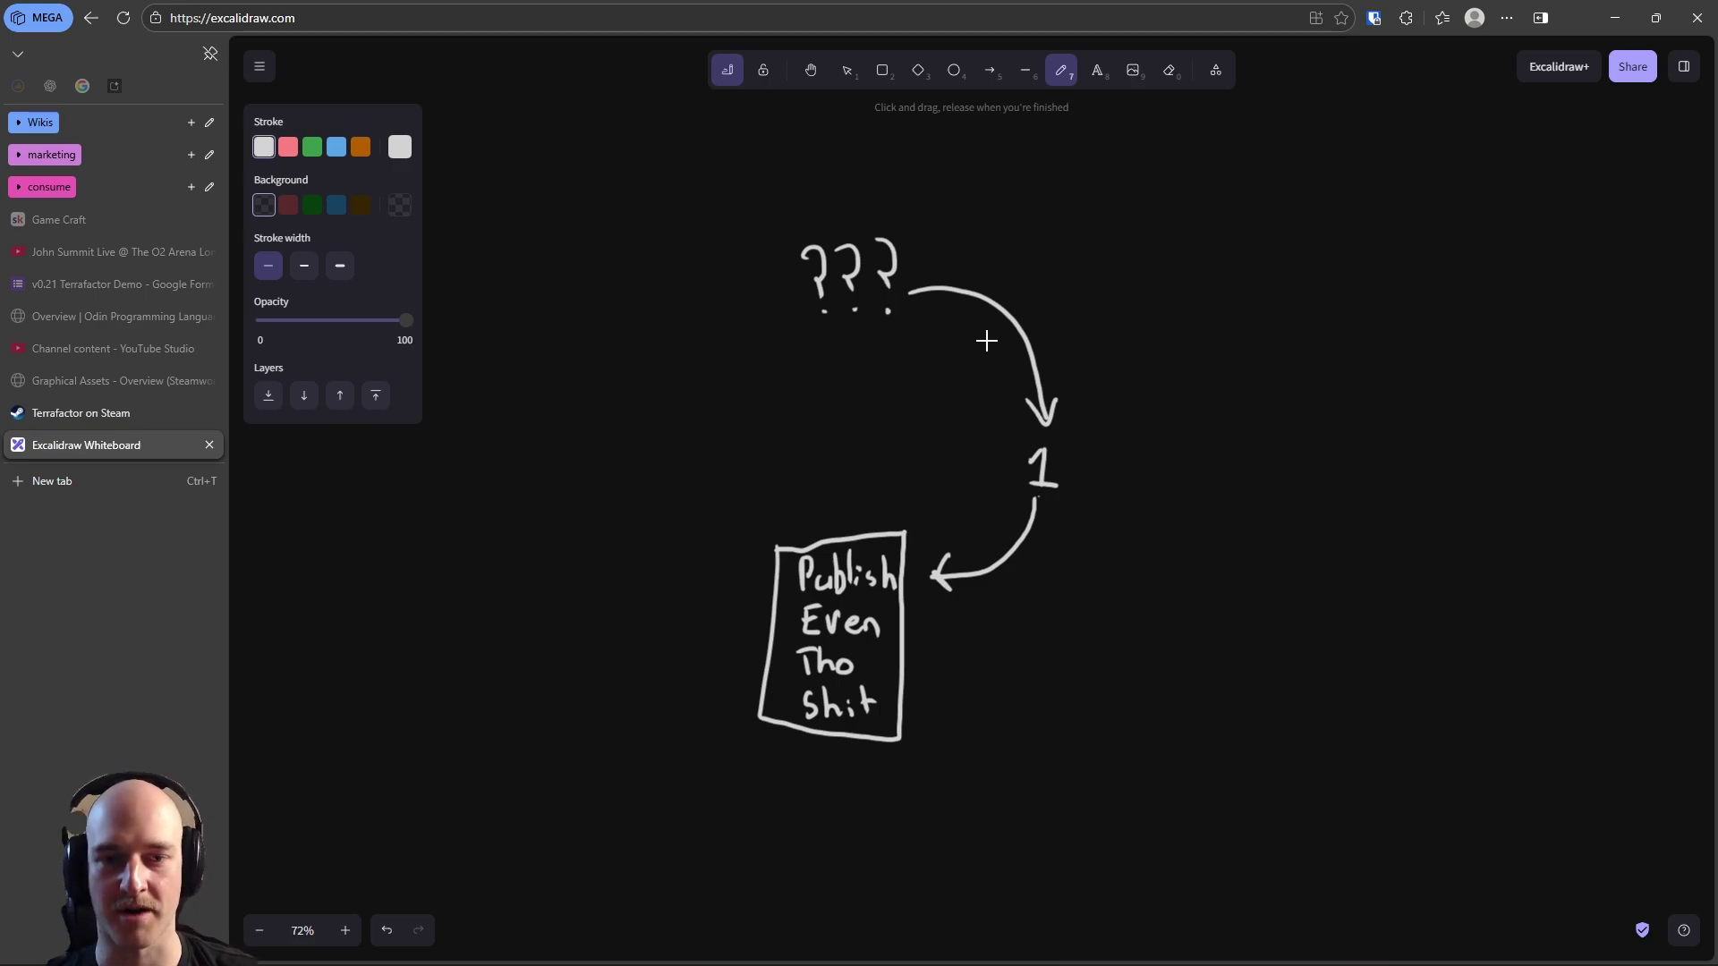
Undo the box around the Publish note, draw a curved arrow up from its left side and handwrite Observe above the arrow
key("ctrl+z")
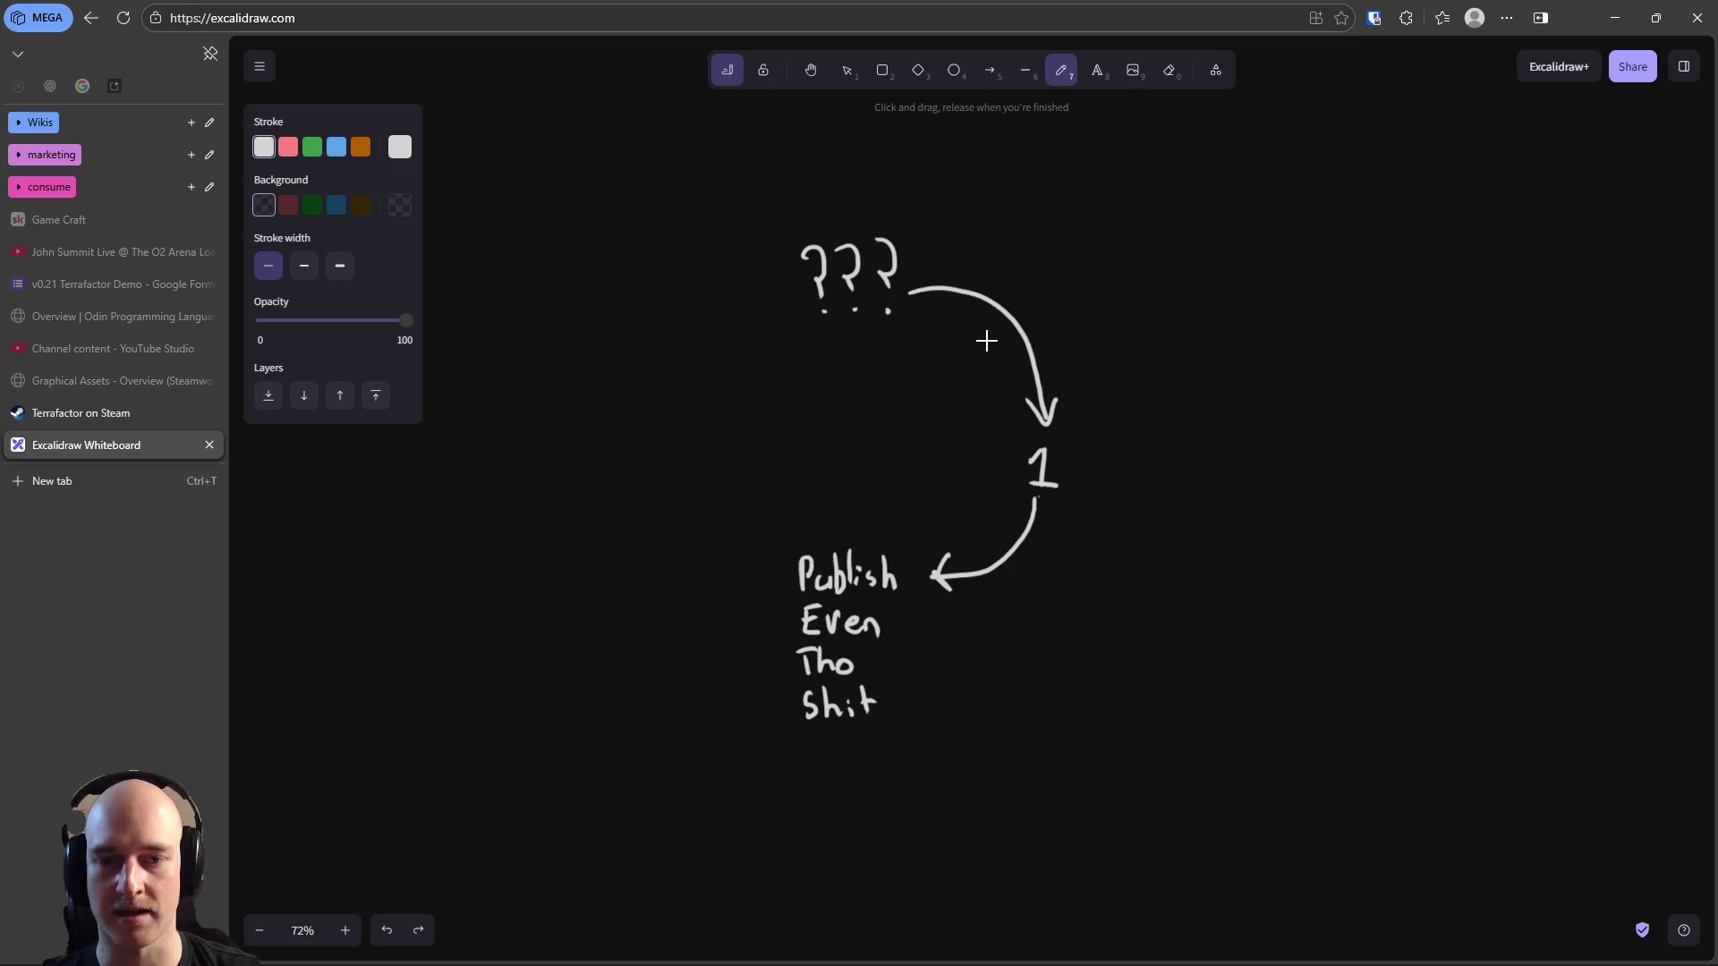
mouse_move(783, 570)
left_mouse_down()
mouse_move(721, 556)
mouse_move(691, 483)
mouse_move(707, 497)
left_mouse_up()
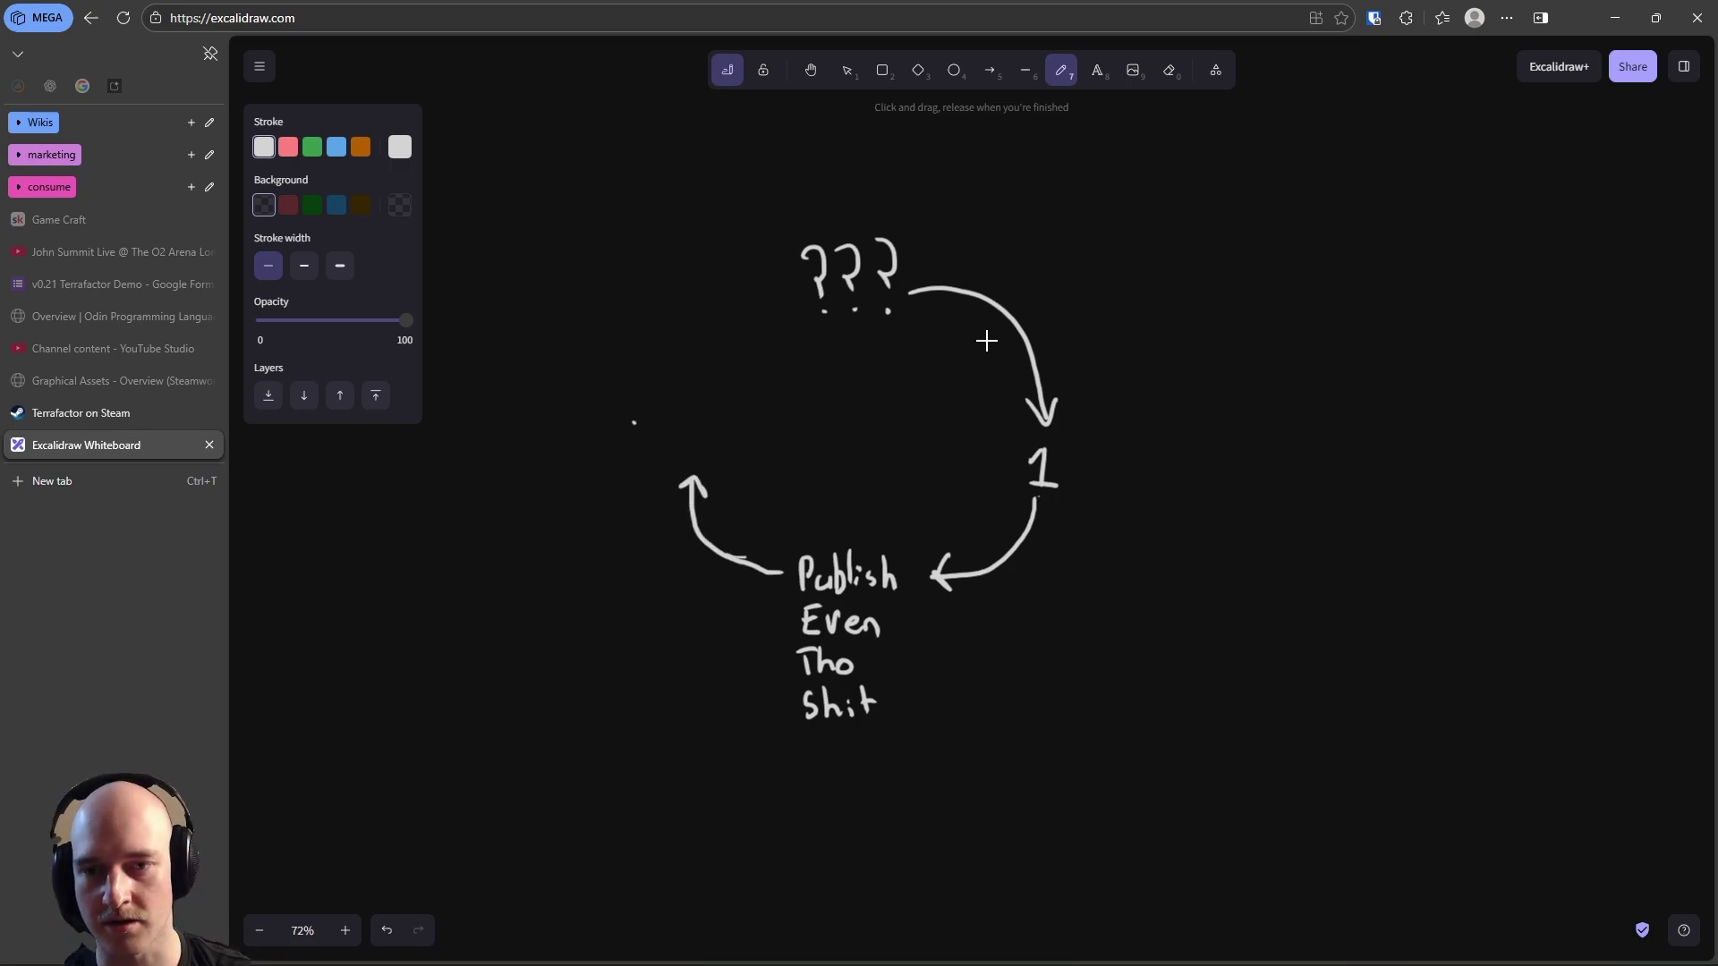
left_click_drag(633, 422, 659, 449)
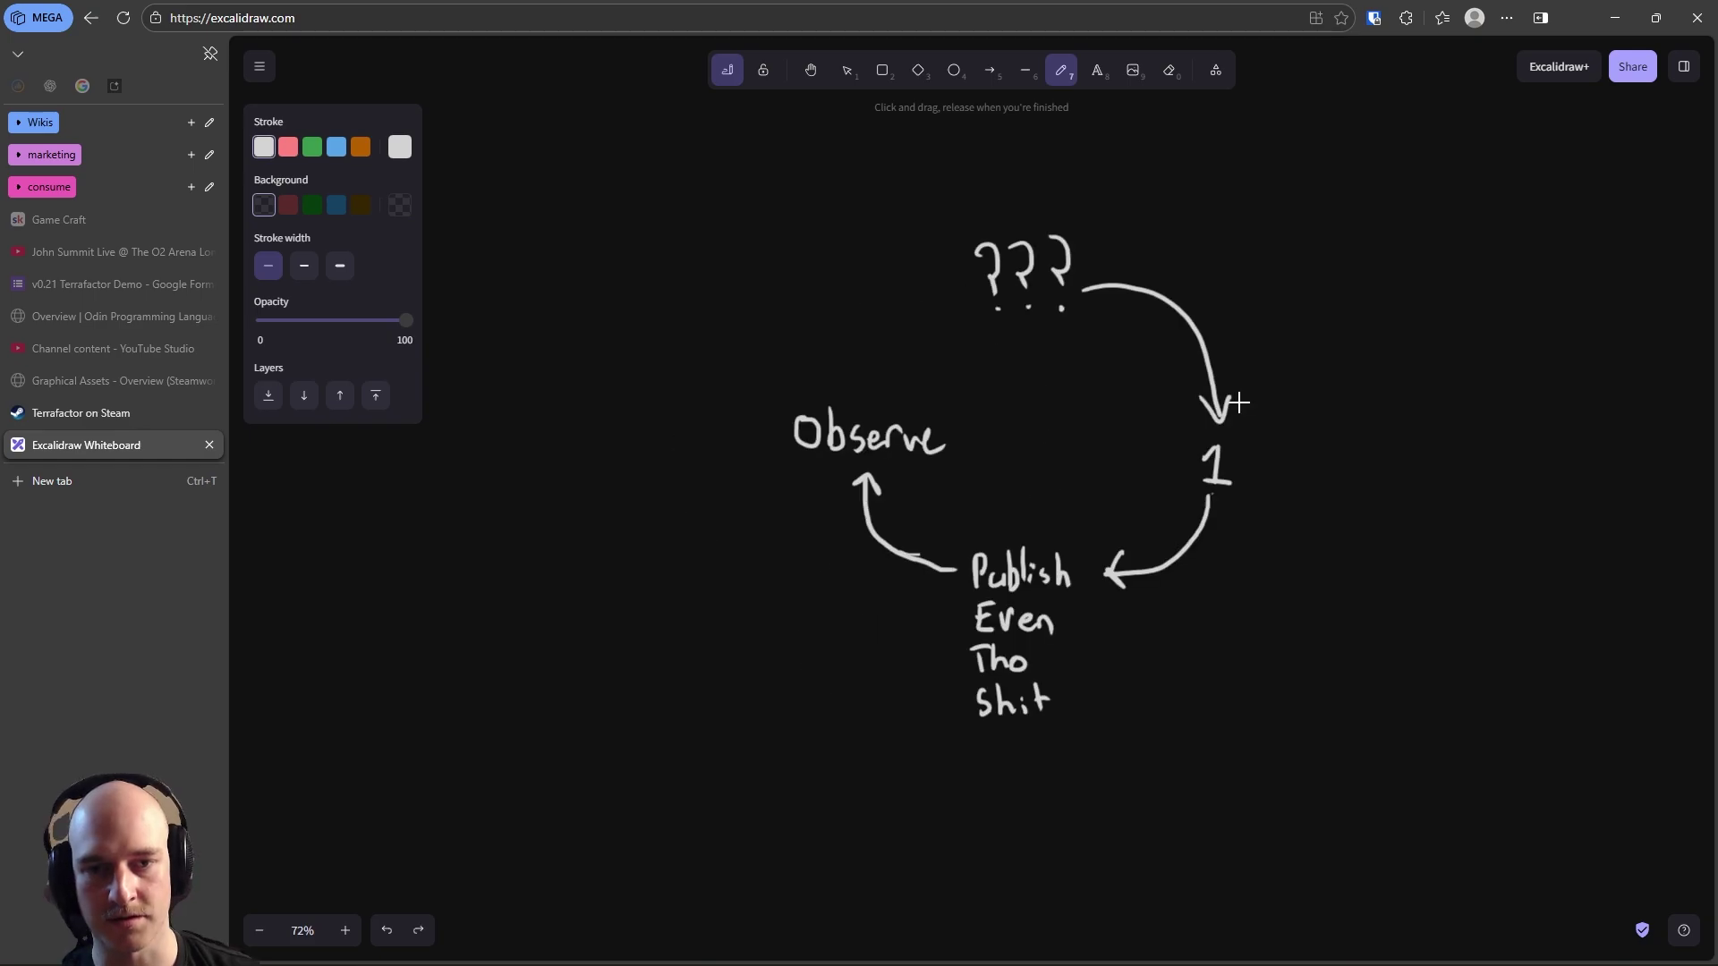
Undo the underline below Observe and close the loop with a curved arrow from Observe to the question marks
left_click_drag(799, 466, 952, 475)
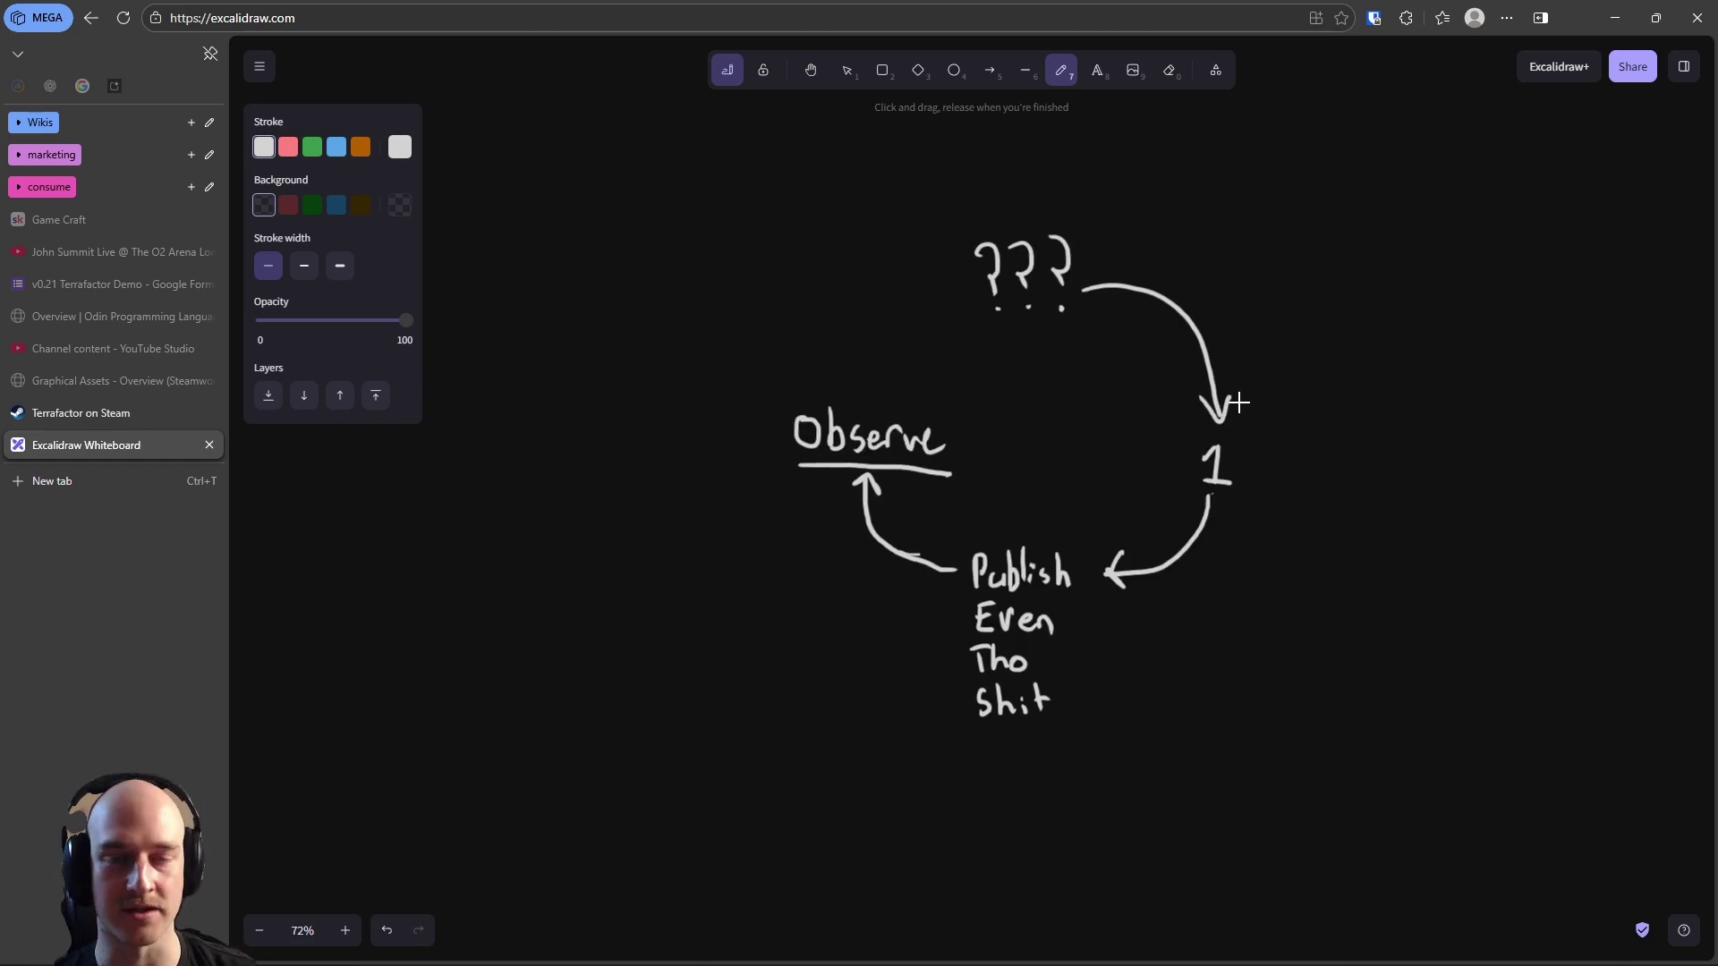
key("ctrl+z")
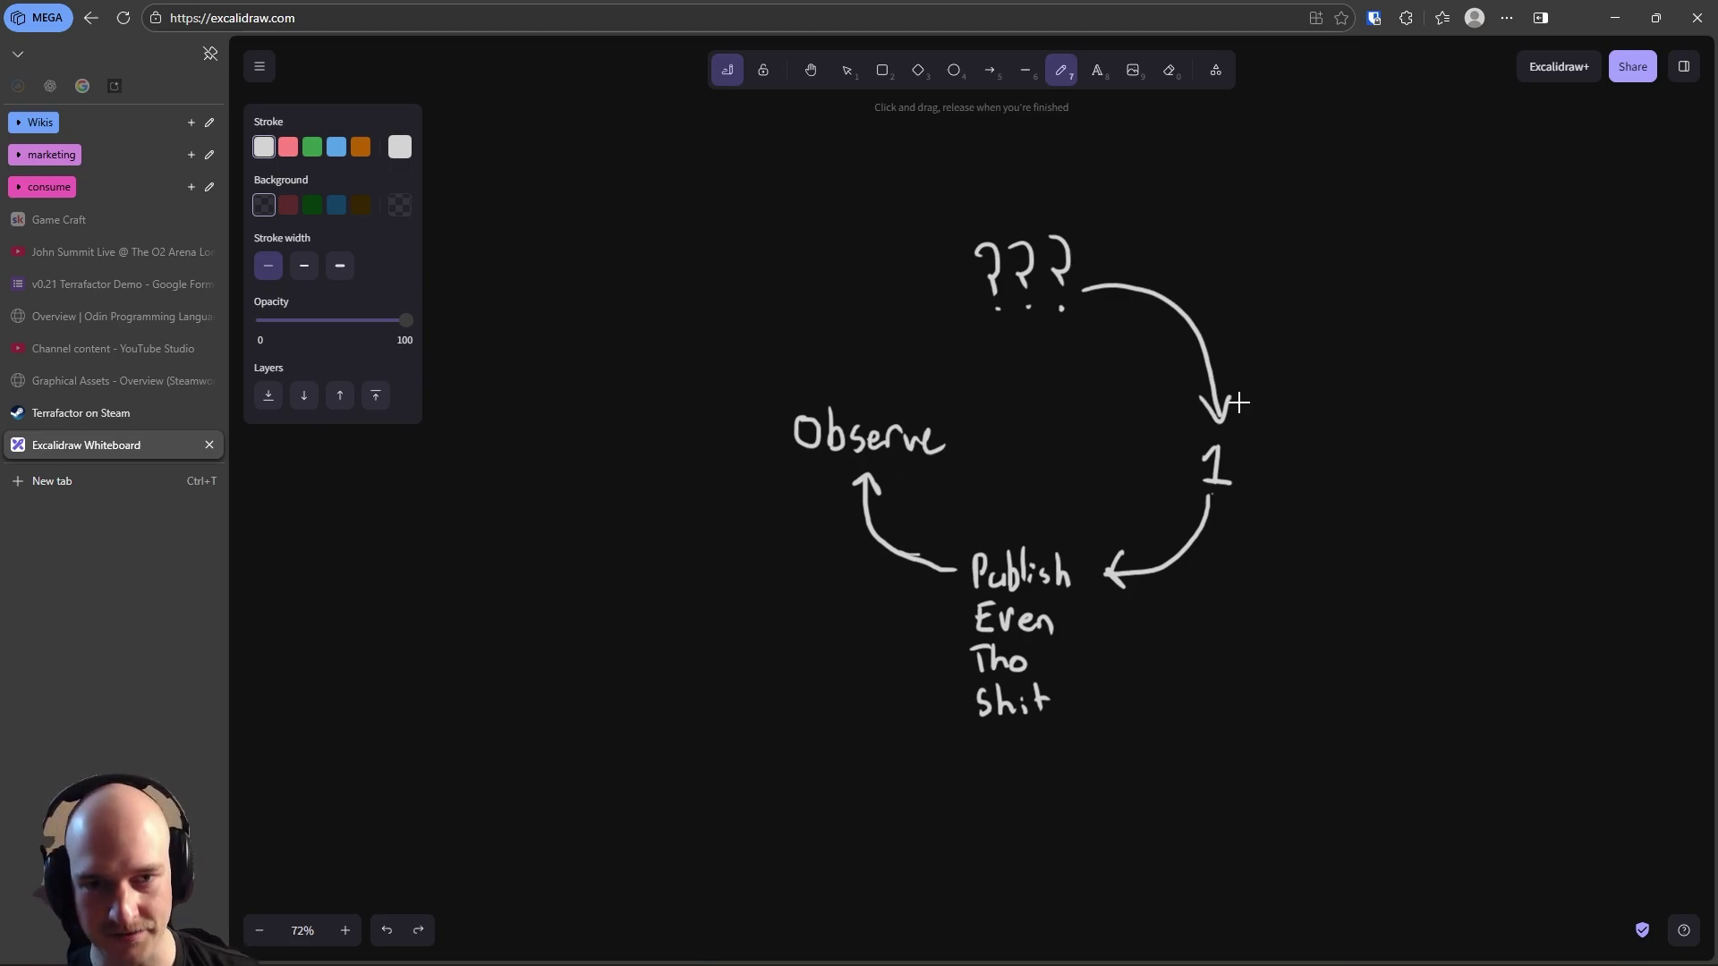
mouse_move(866, 407)
left_mouse_down()
mouse_move(881, 333)
mouse_move(921, 293)
mouse_move(959, 290)
mouse_move(943, 313)
left_mouse_up()
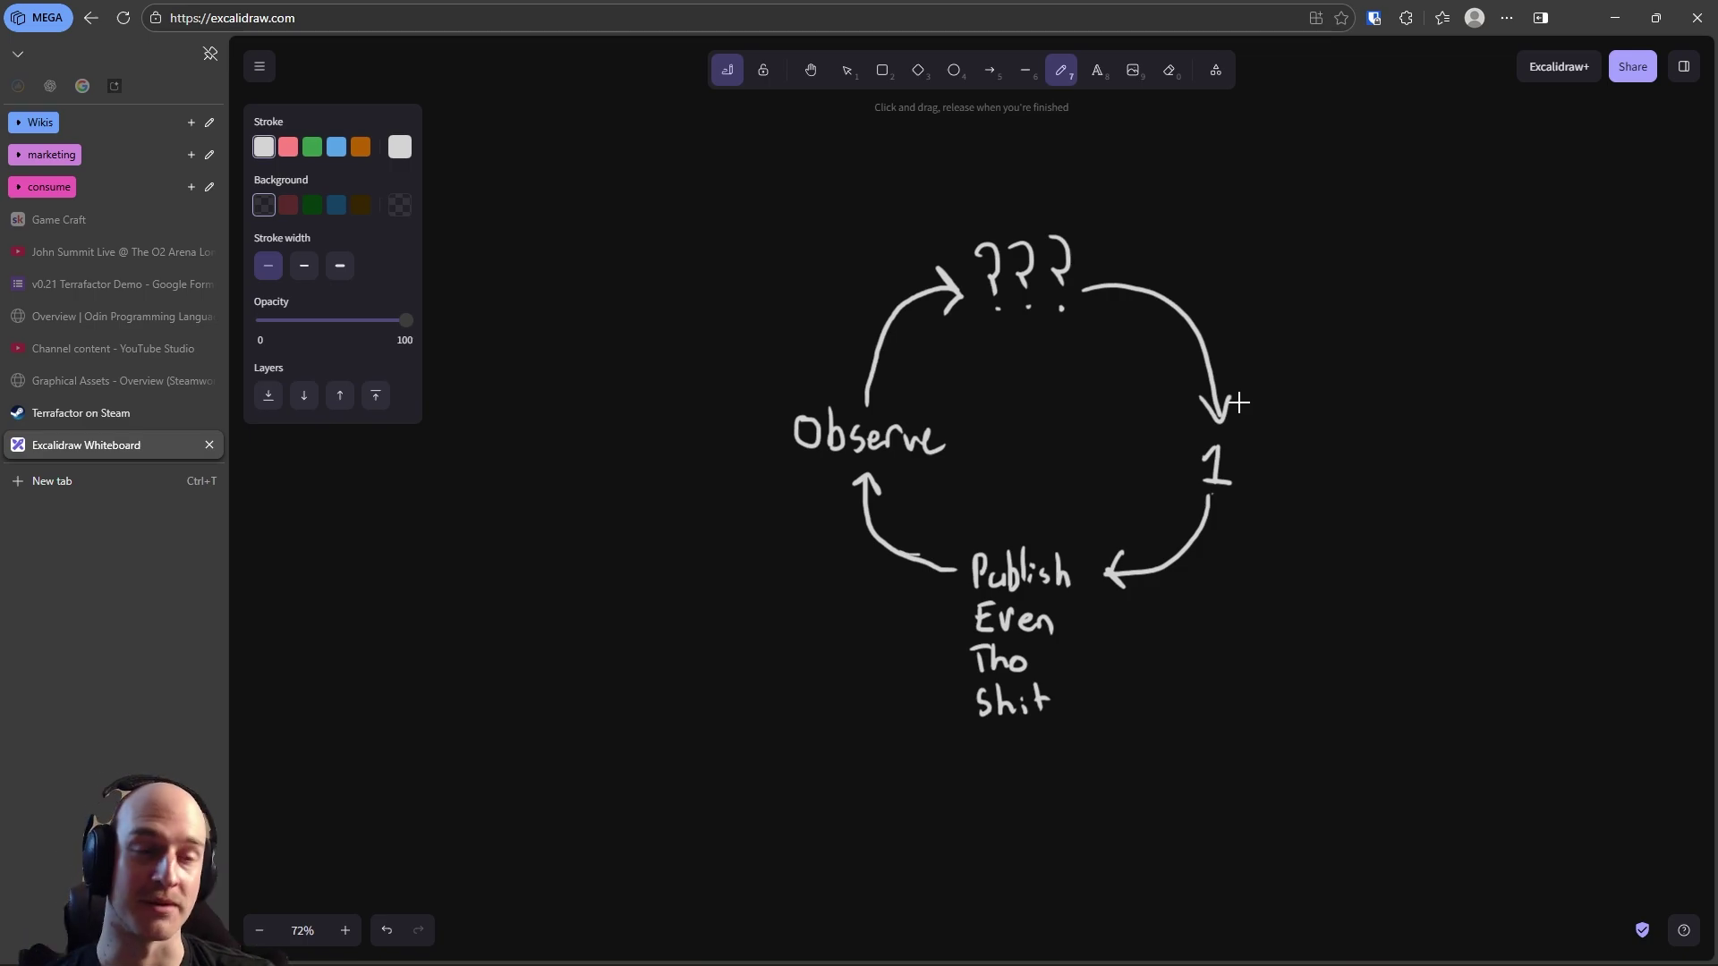
Trace a temporary stroke along the arrow from the question marks towards 1 and undo it
left_click_drag(1239, 403, 1101, 432)
mouse_move(945, 318)
left_mouse_down()
mouse_move(995, 333)
mouse_move(1046, 428)
left_mouse_up()
key("ctrl+z")
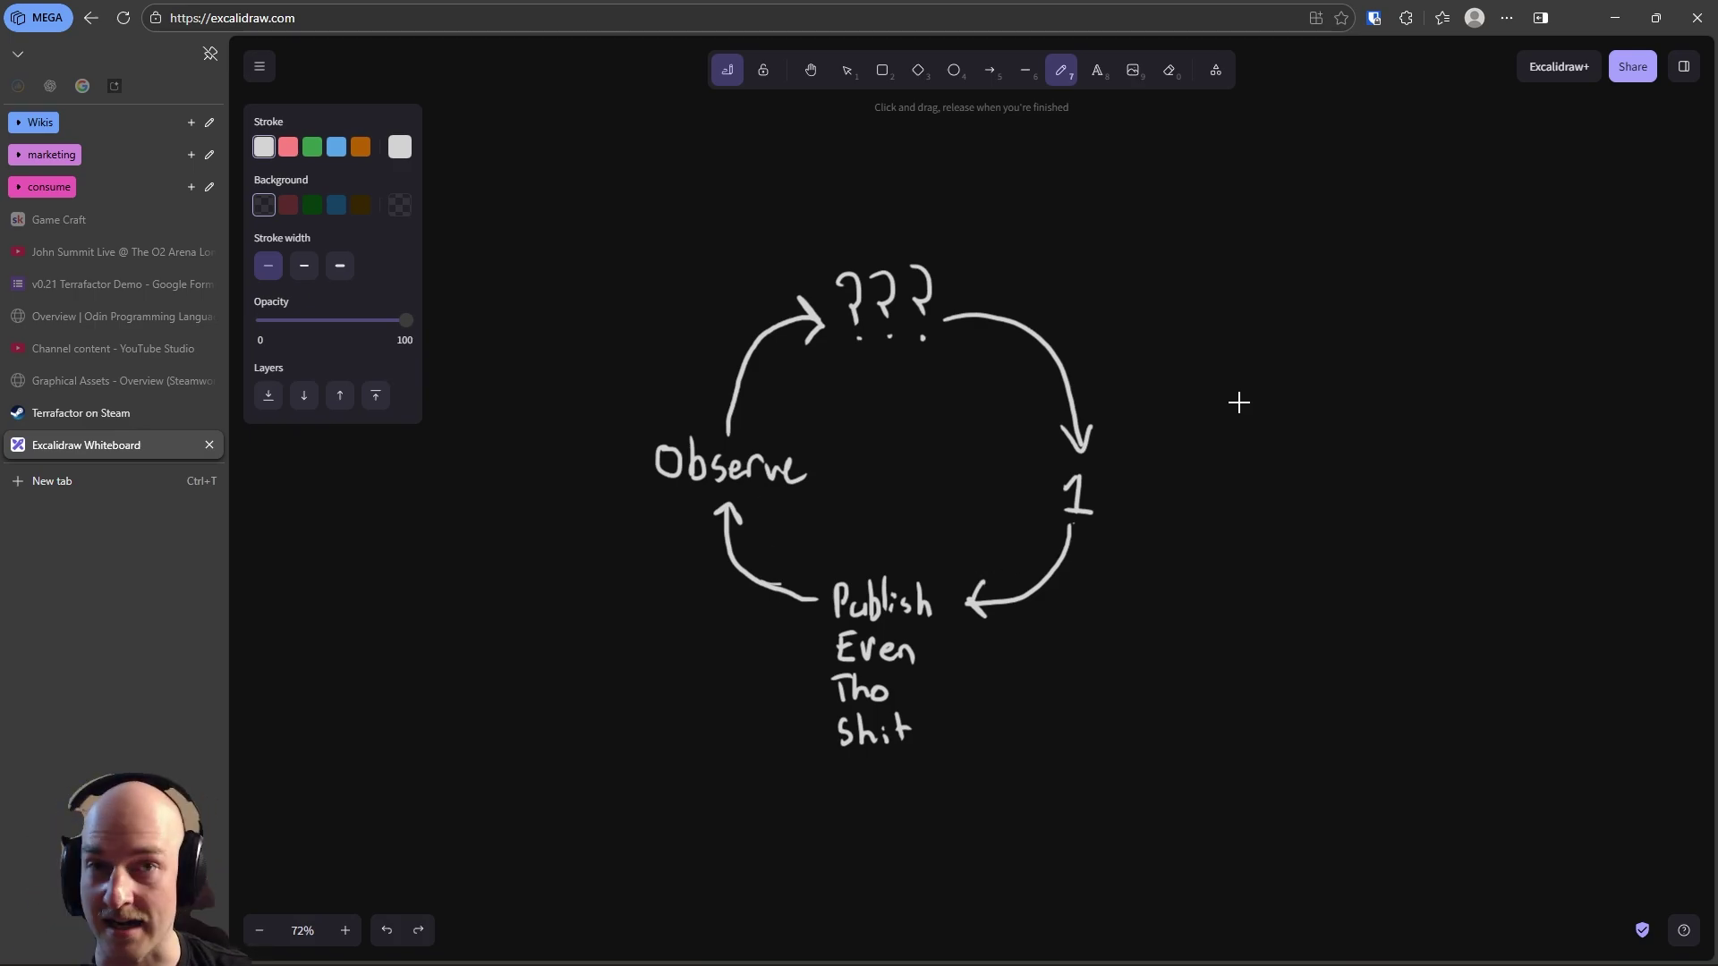
View the Terrafactor Steam store page and return to the Excalidraw whiteboard
left_click(61, 417)
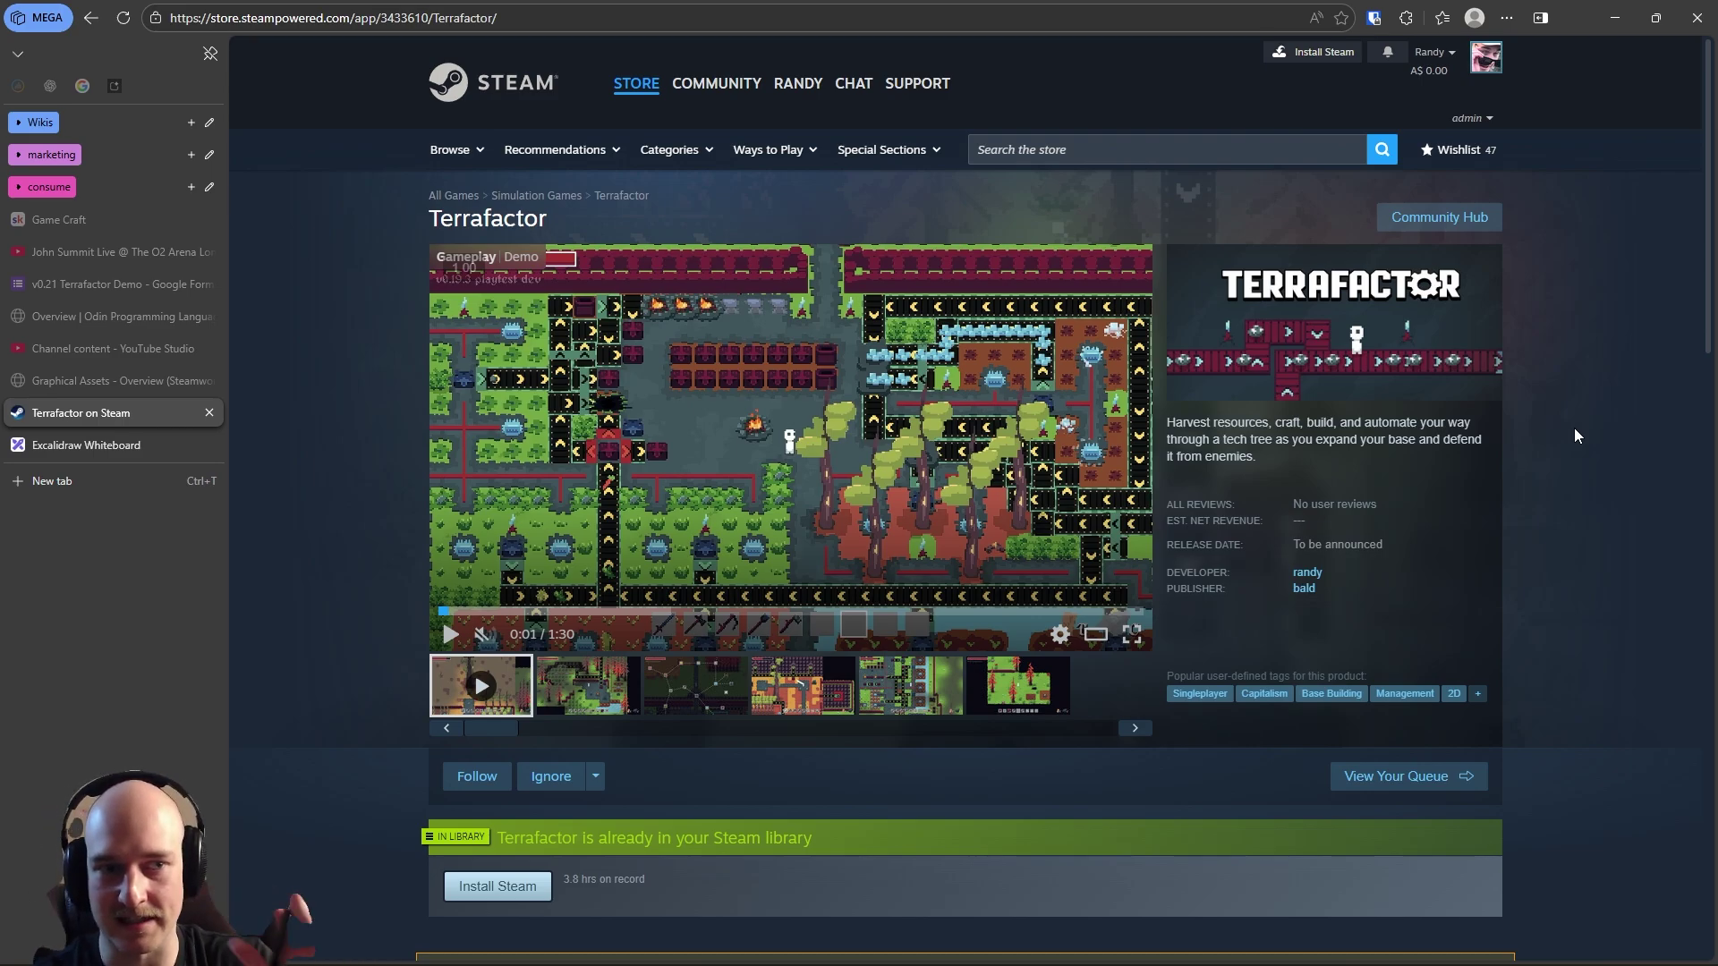
left_click(89, 446)
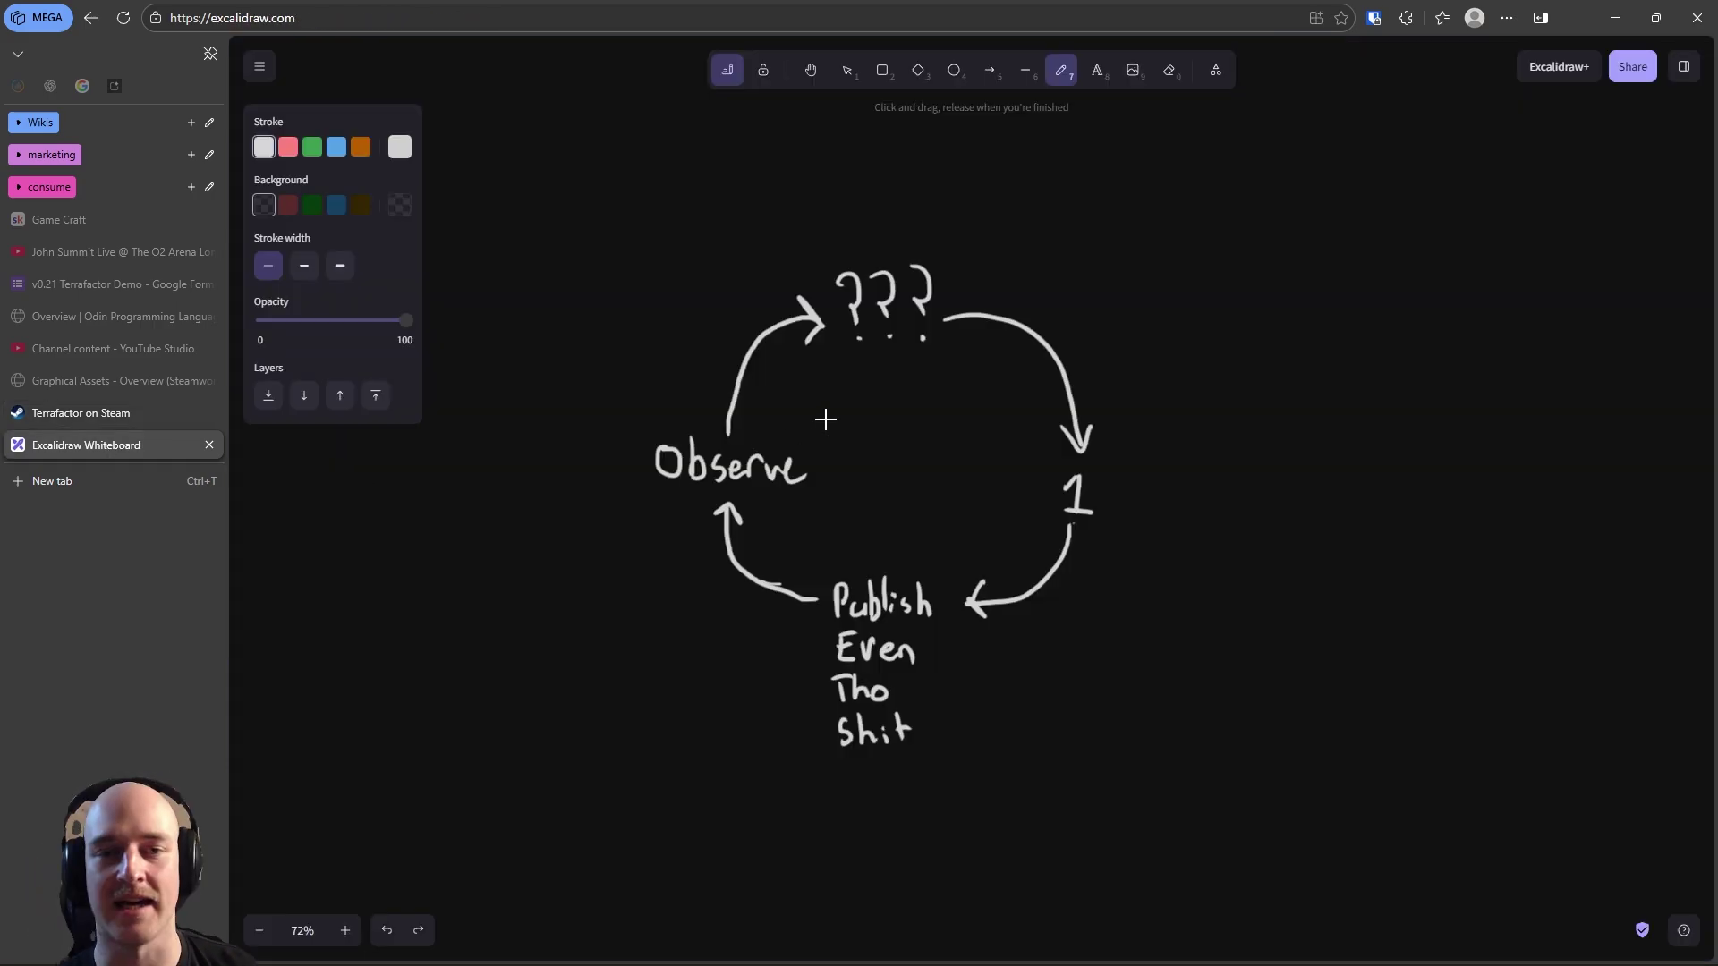
Underline the question marks and trace the arrow towards 1 twice, undoing each temporary stroke
mouse_move(840, 362)
left_mouse_down()
mouse_move(953, 368)
mouse_move(847, 368)
left_mouse_up()
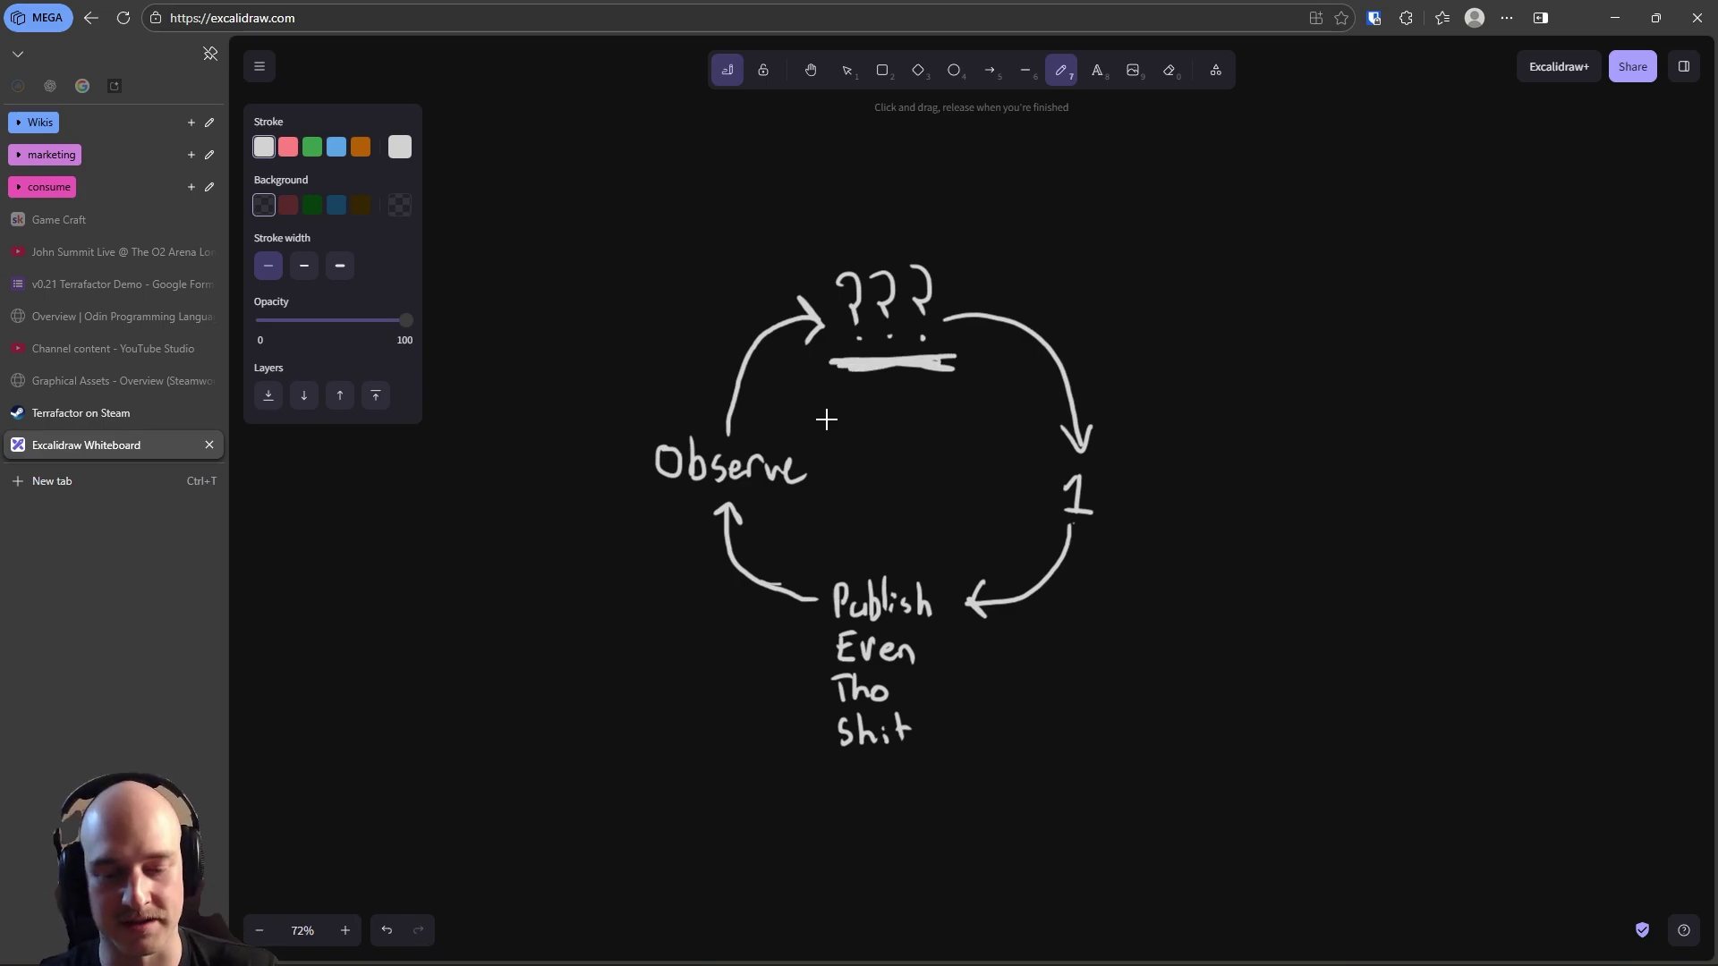
key("ctrl+z")
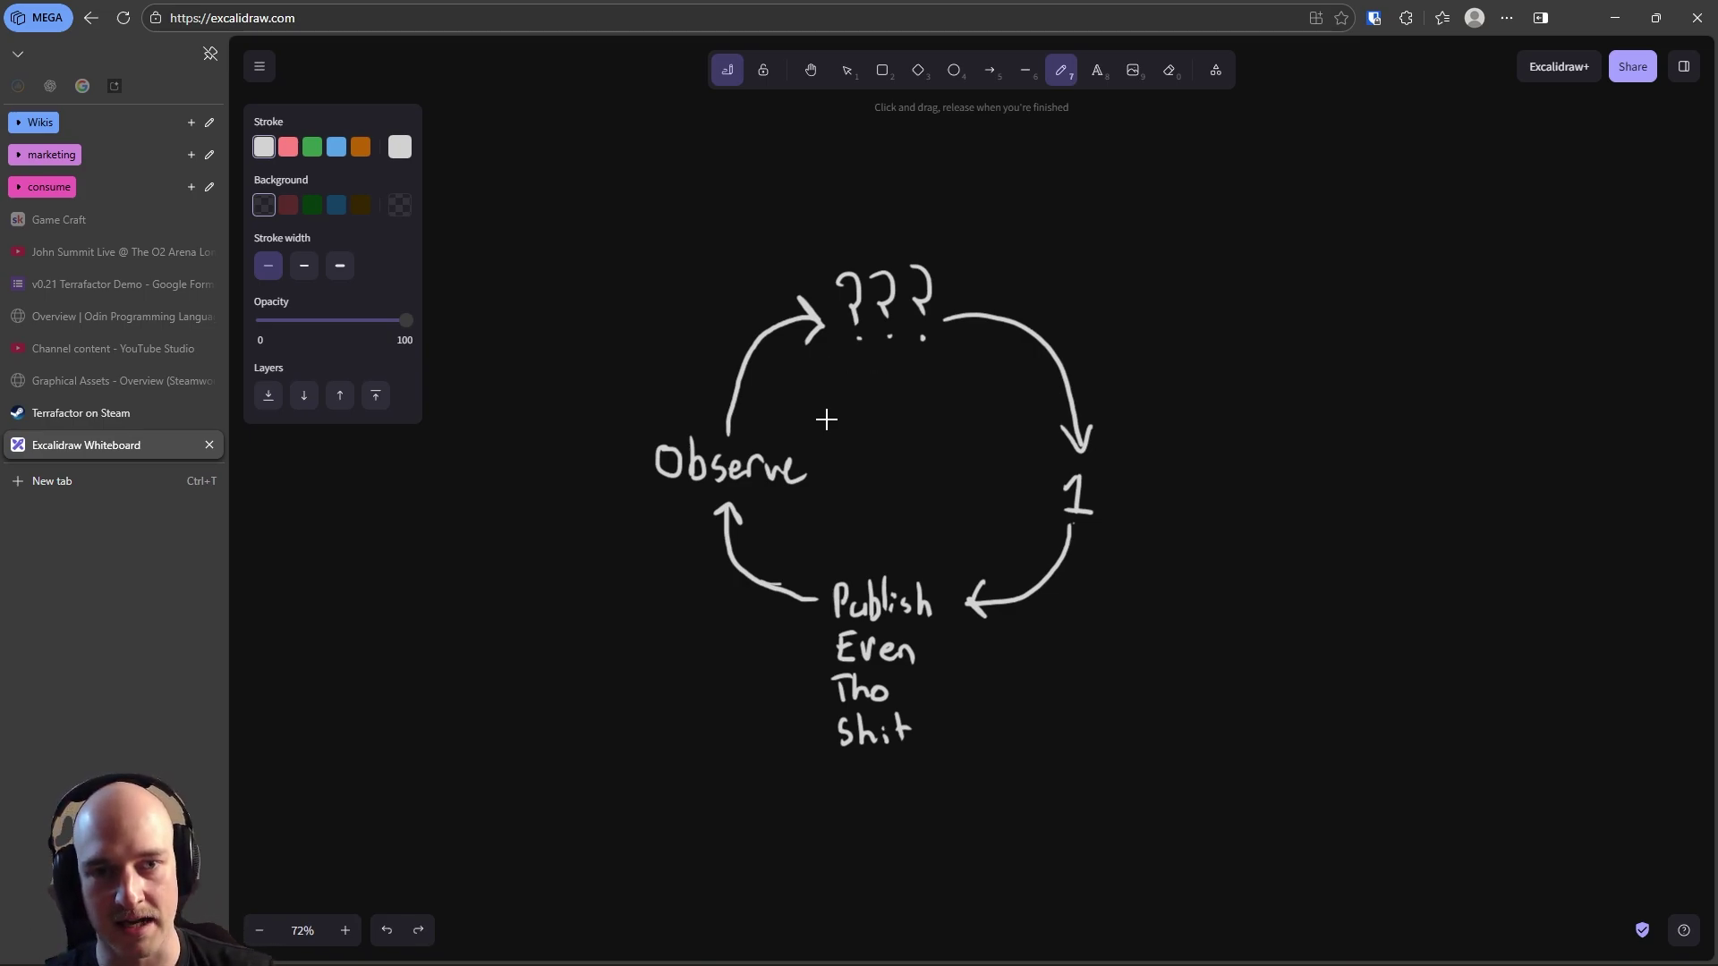
left_click_drag(941, 322, 1032, 419)
key("ctrl+z")
mouse_move(939, 320)
left_mouse_down()
mouse_move(1039, 376)
mouse_move(1066, 445)
left_mouse_up()
key("ctrl+z")
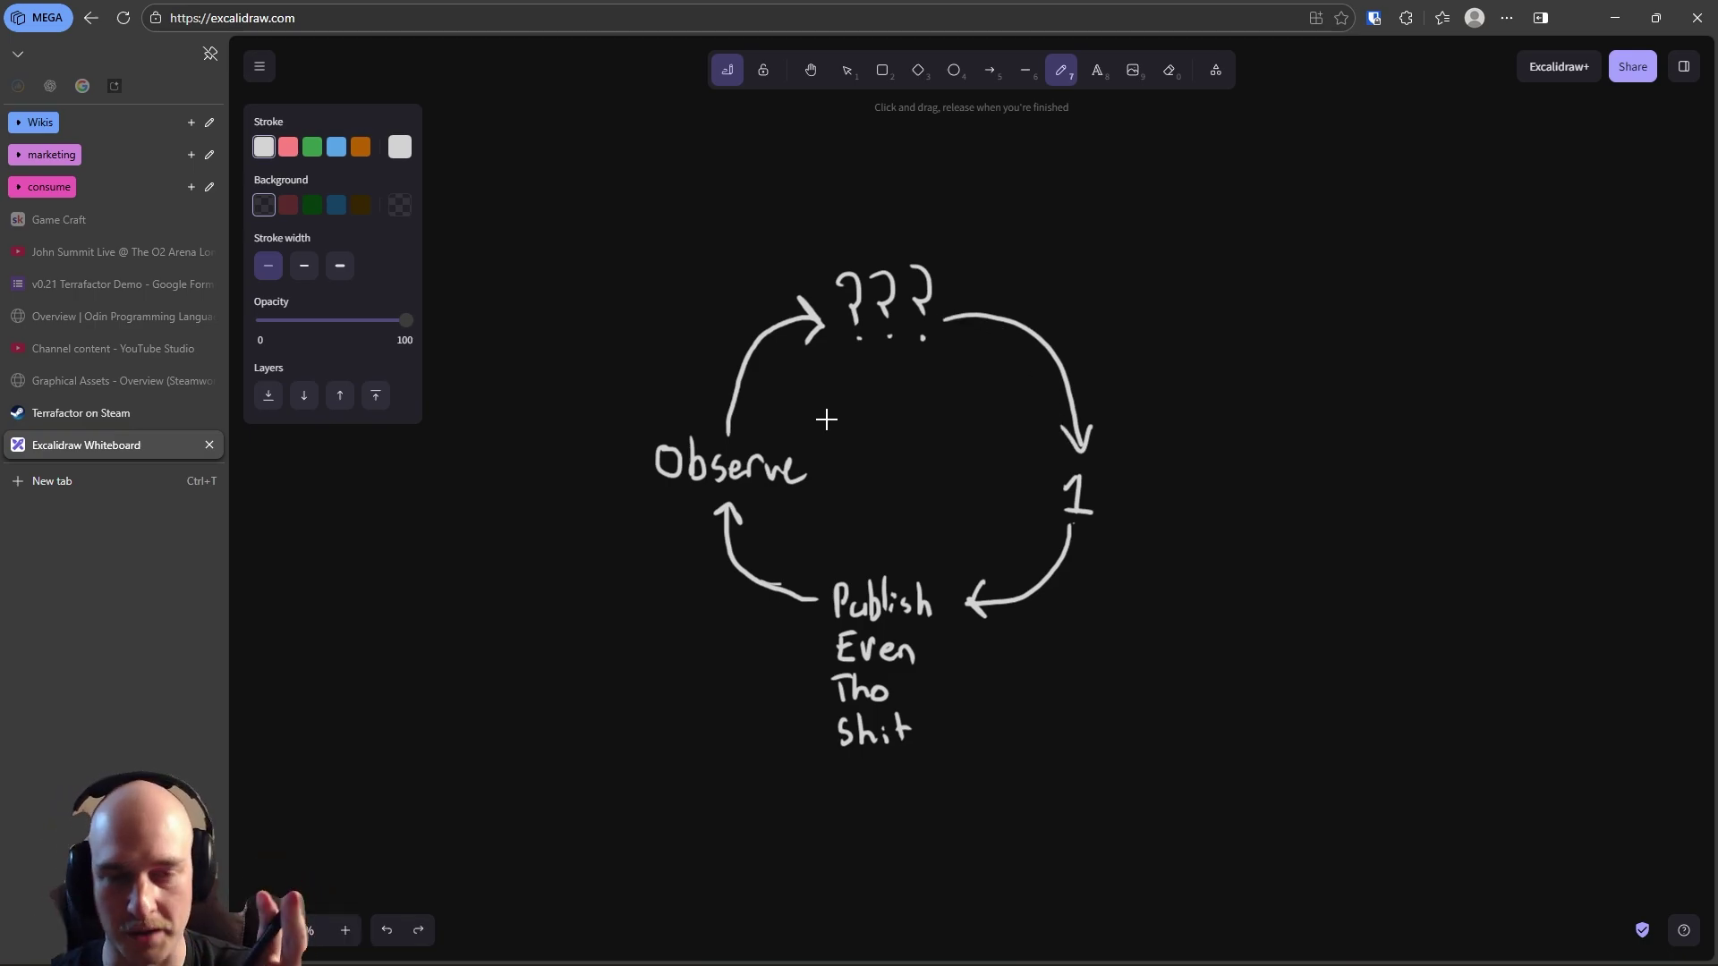
Show the Game Craft community page and browse its recent discussion posts
left_click(105, 224)
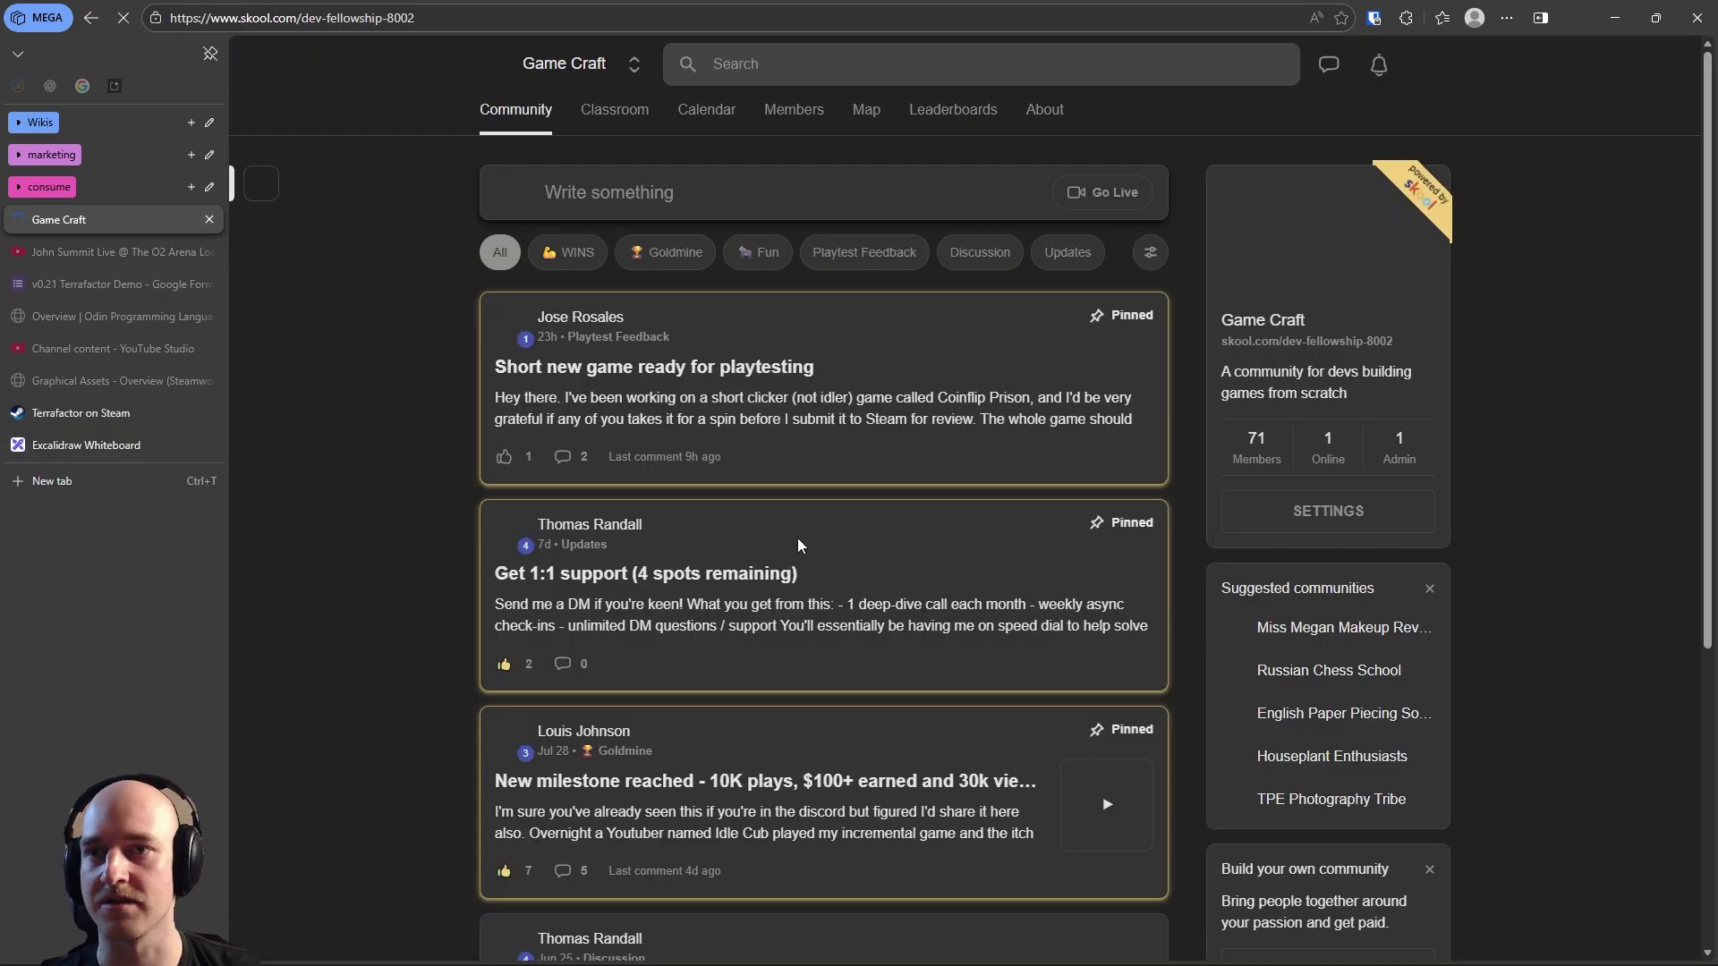
scroll(449, 566, "down", 1)
scroll(443, 550, "down", 10)
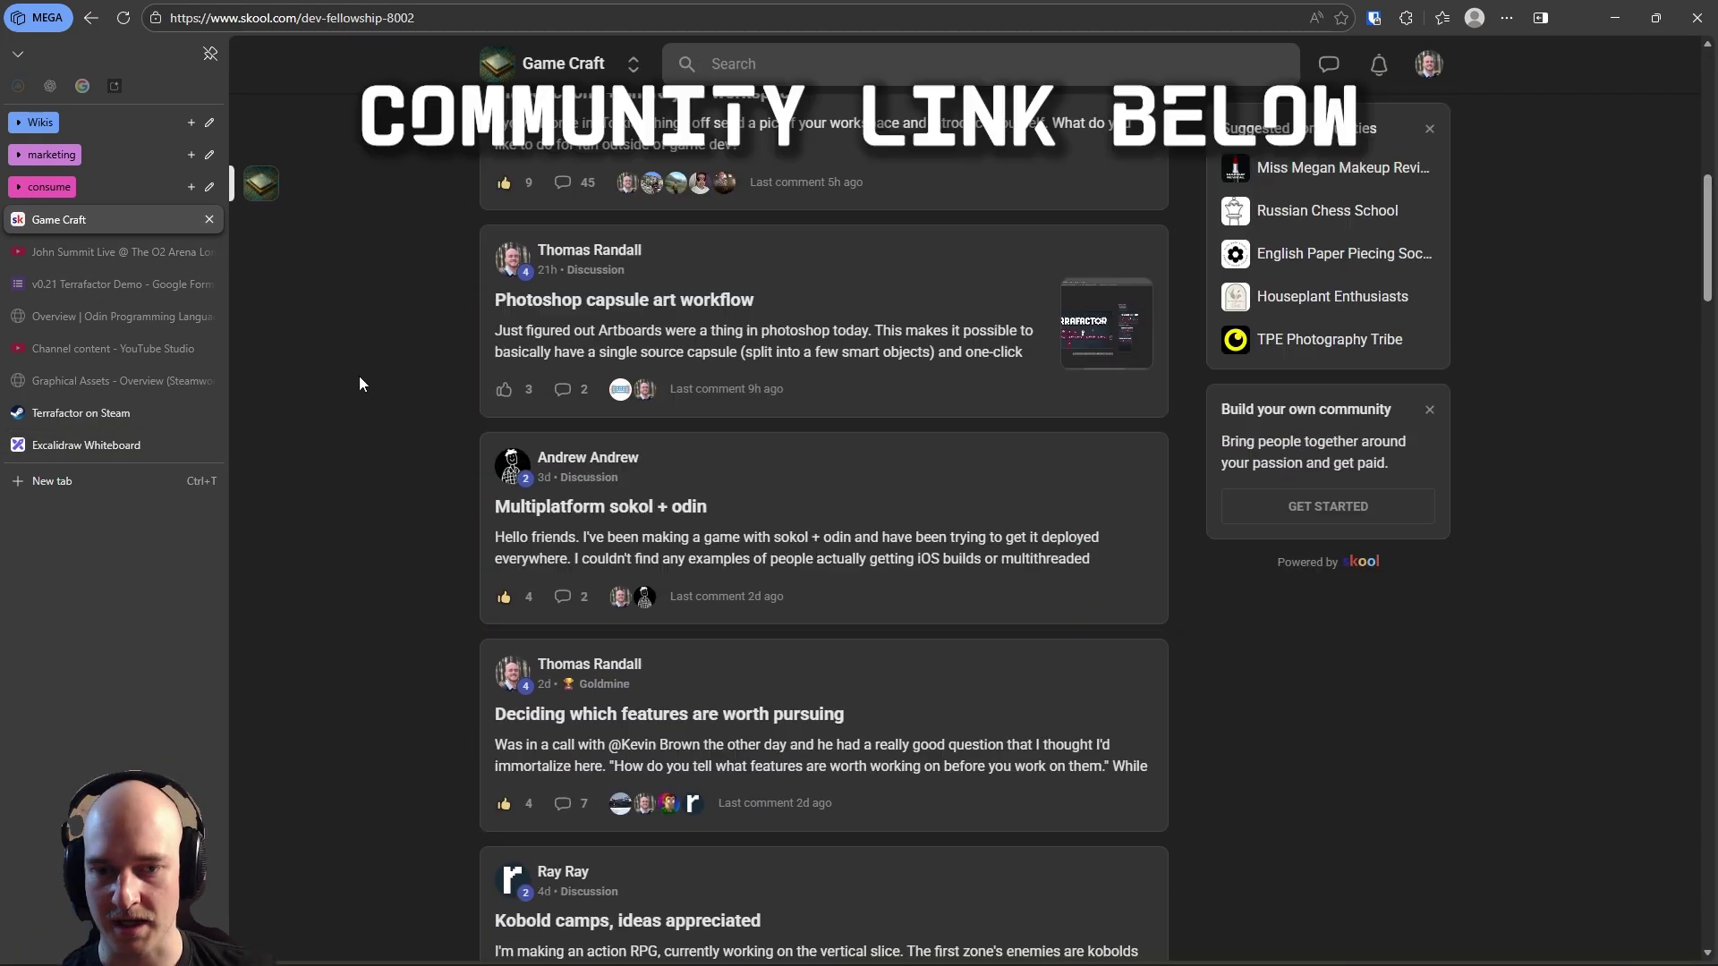
Open the post "Deciding which features are worth pursuing" and read its pinned comment in full
left_click(778, 594)
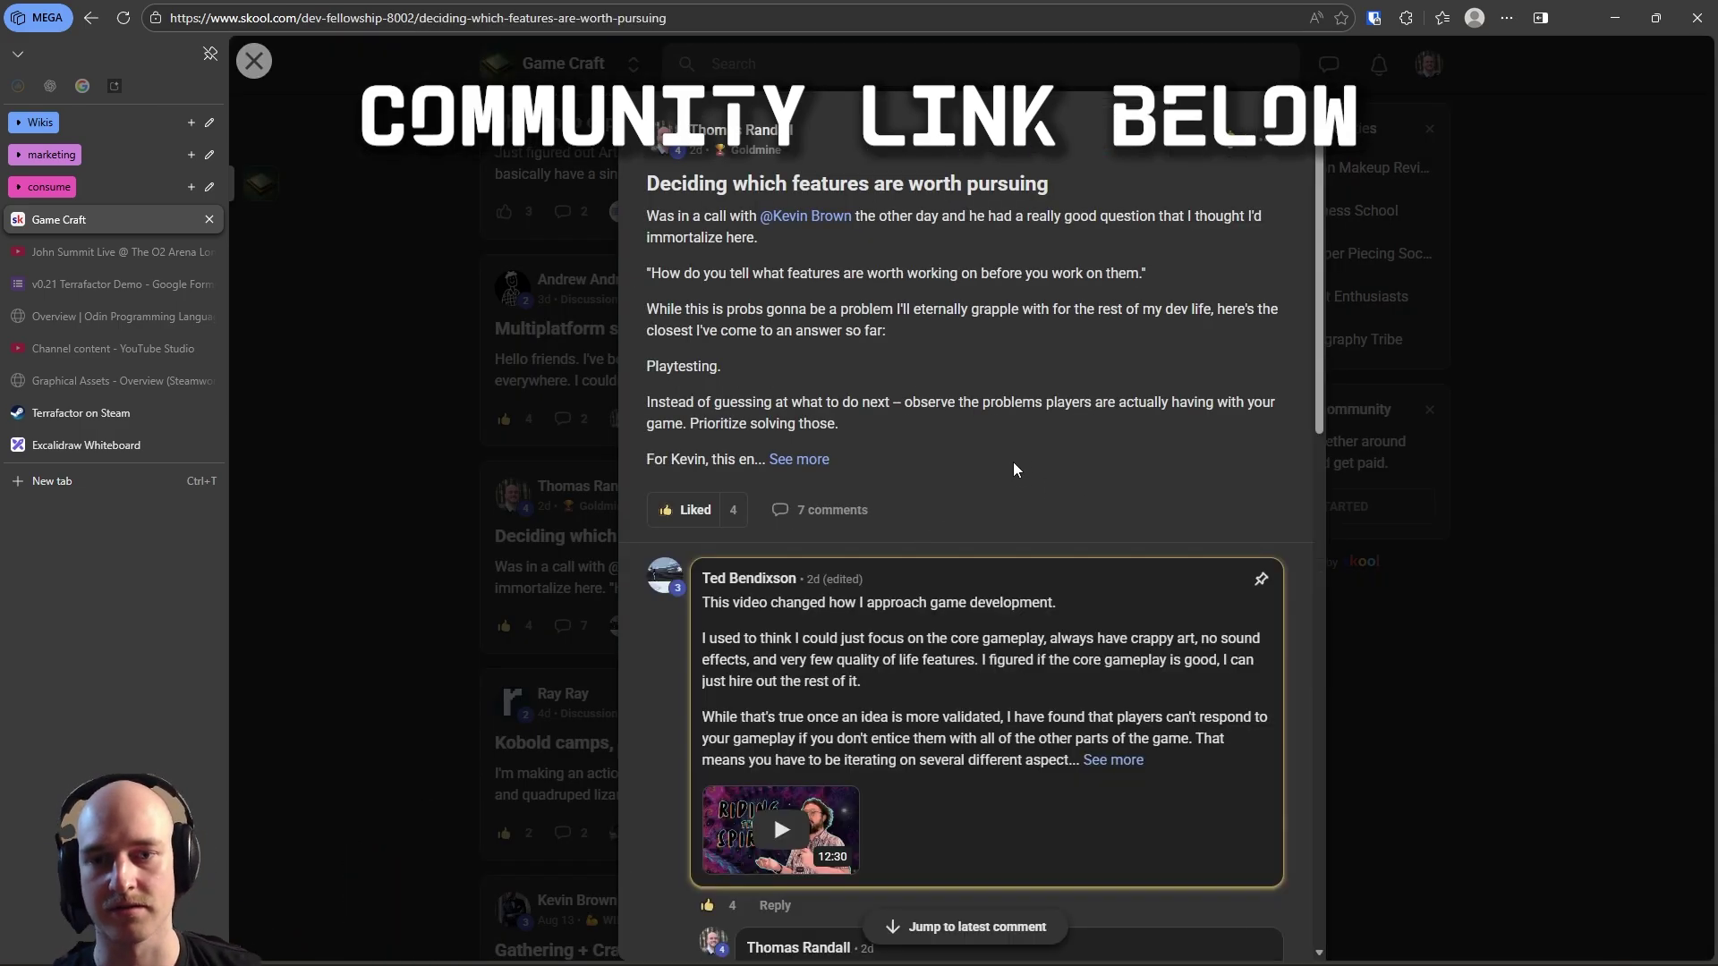
scroll(1091, 474, "down", 3)
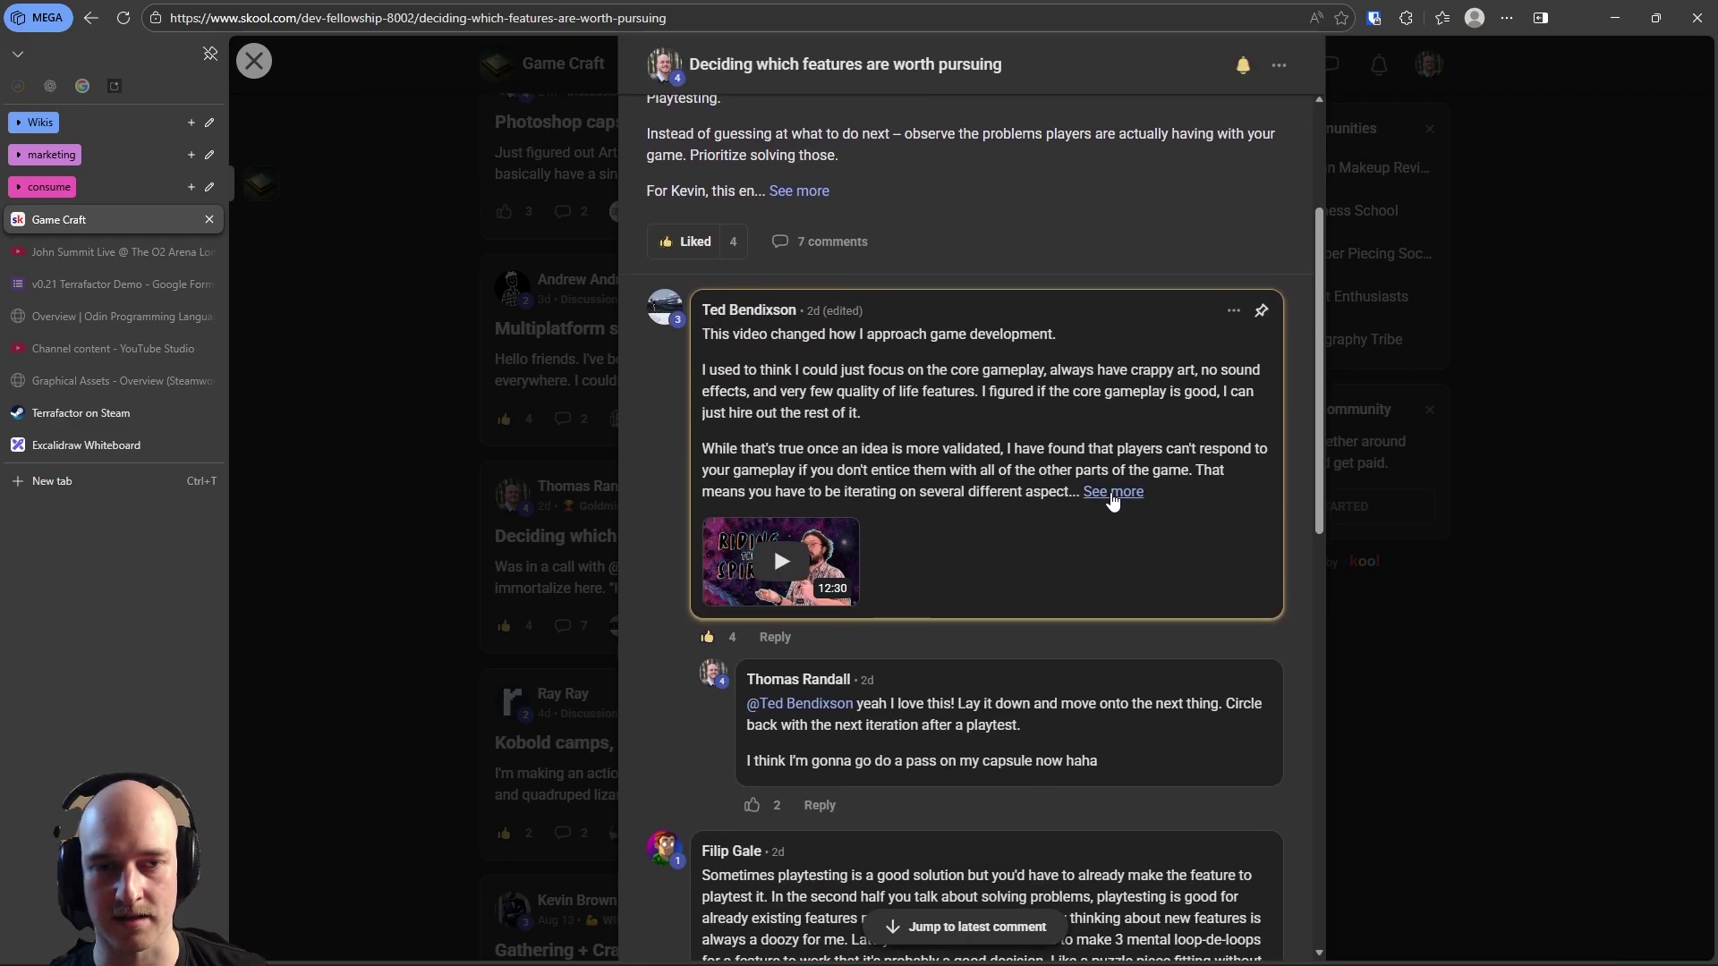
left_click(1112, 492)
scroll(942, 535, "down", 3)
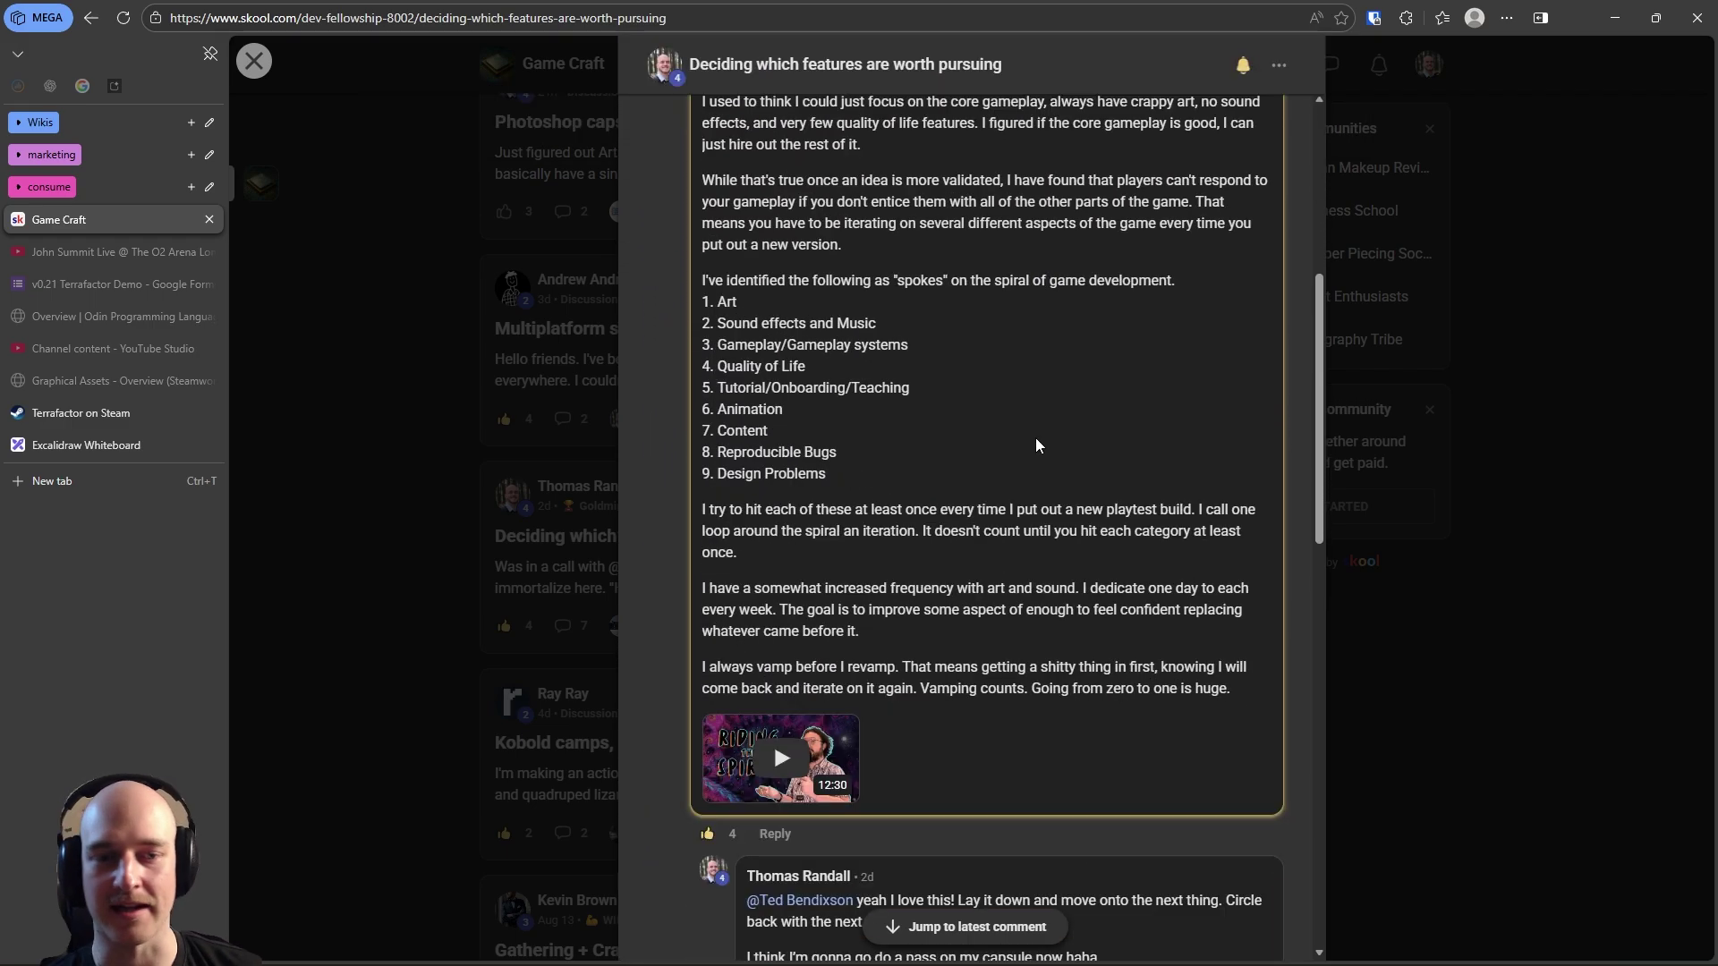
scroll(1036, 499, "up", 1)
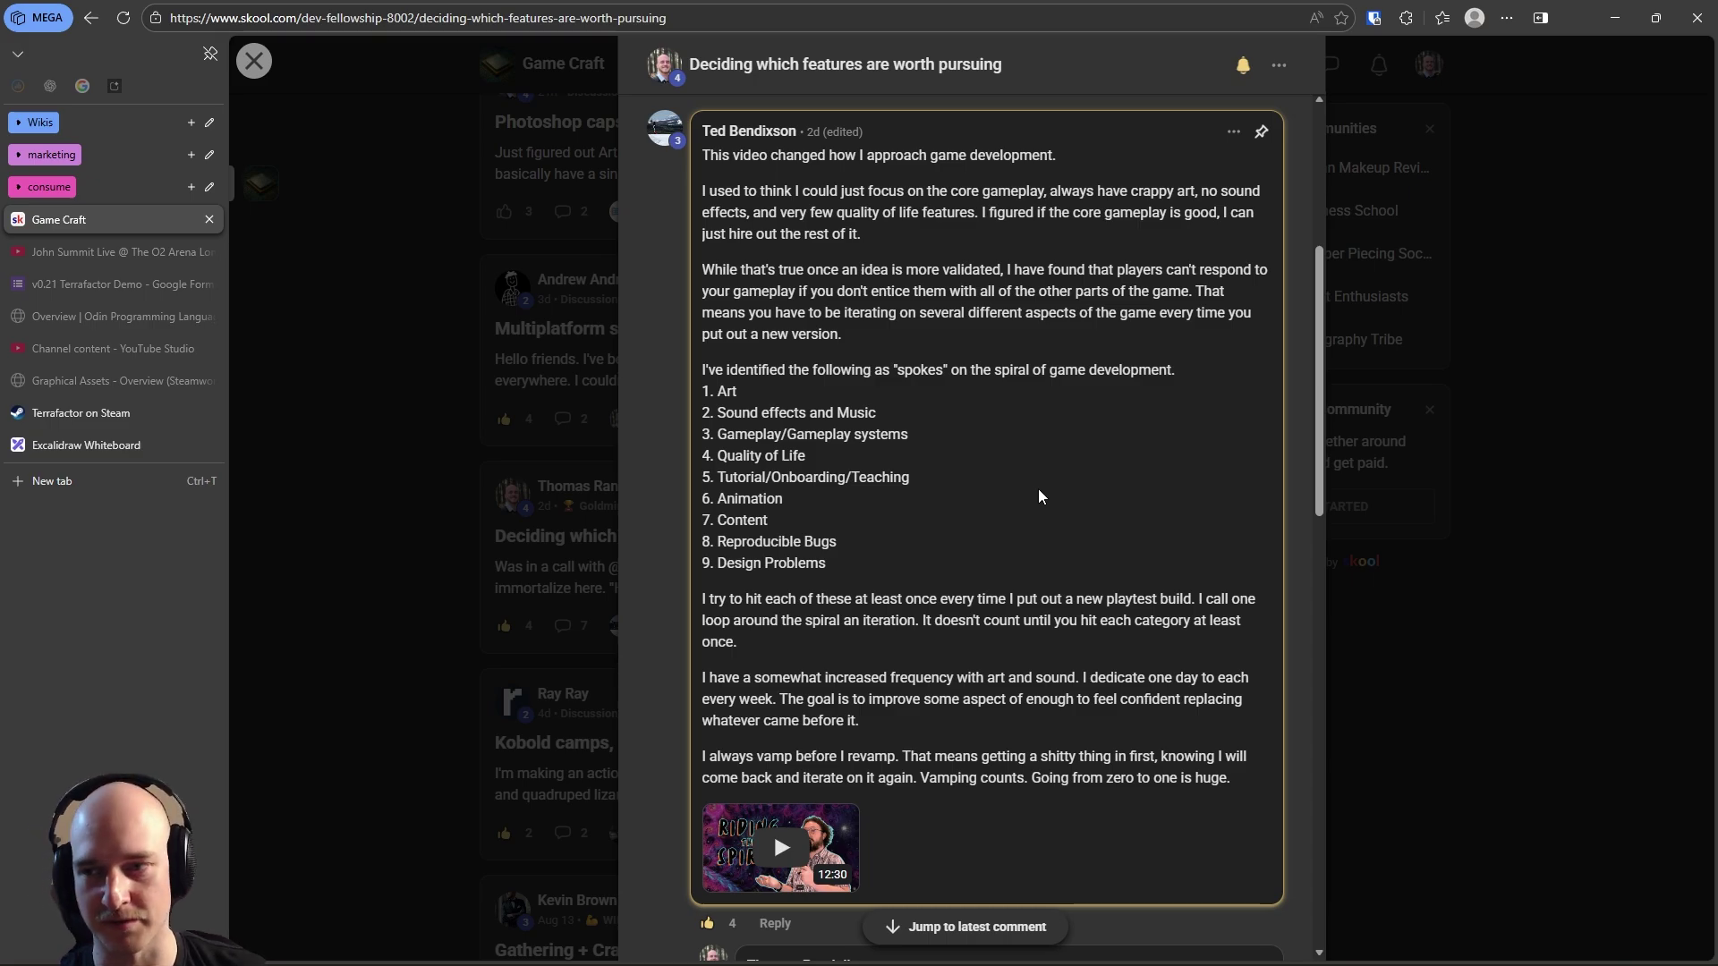
Switch to Krita to view the grayscale Terrafactor capsule painting, and view the capsule artboards of tf_capsule_v3.psd in Photoshop
key("alt+Tab")
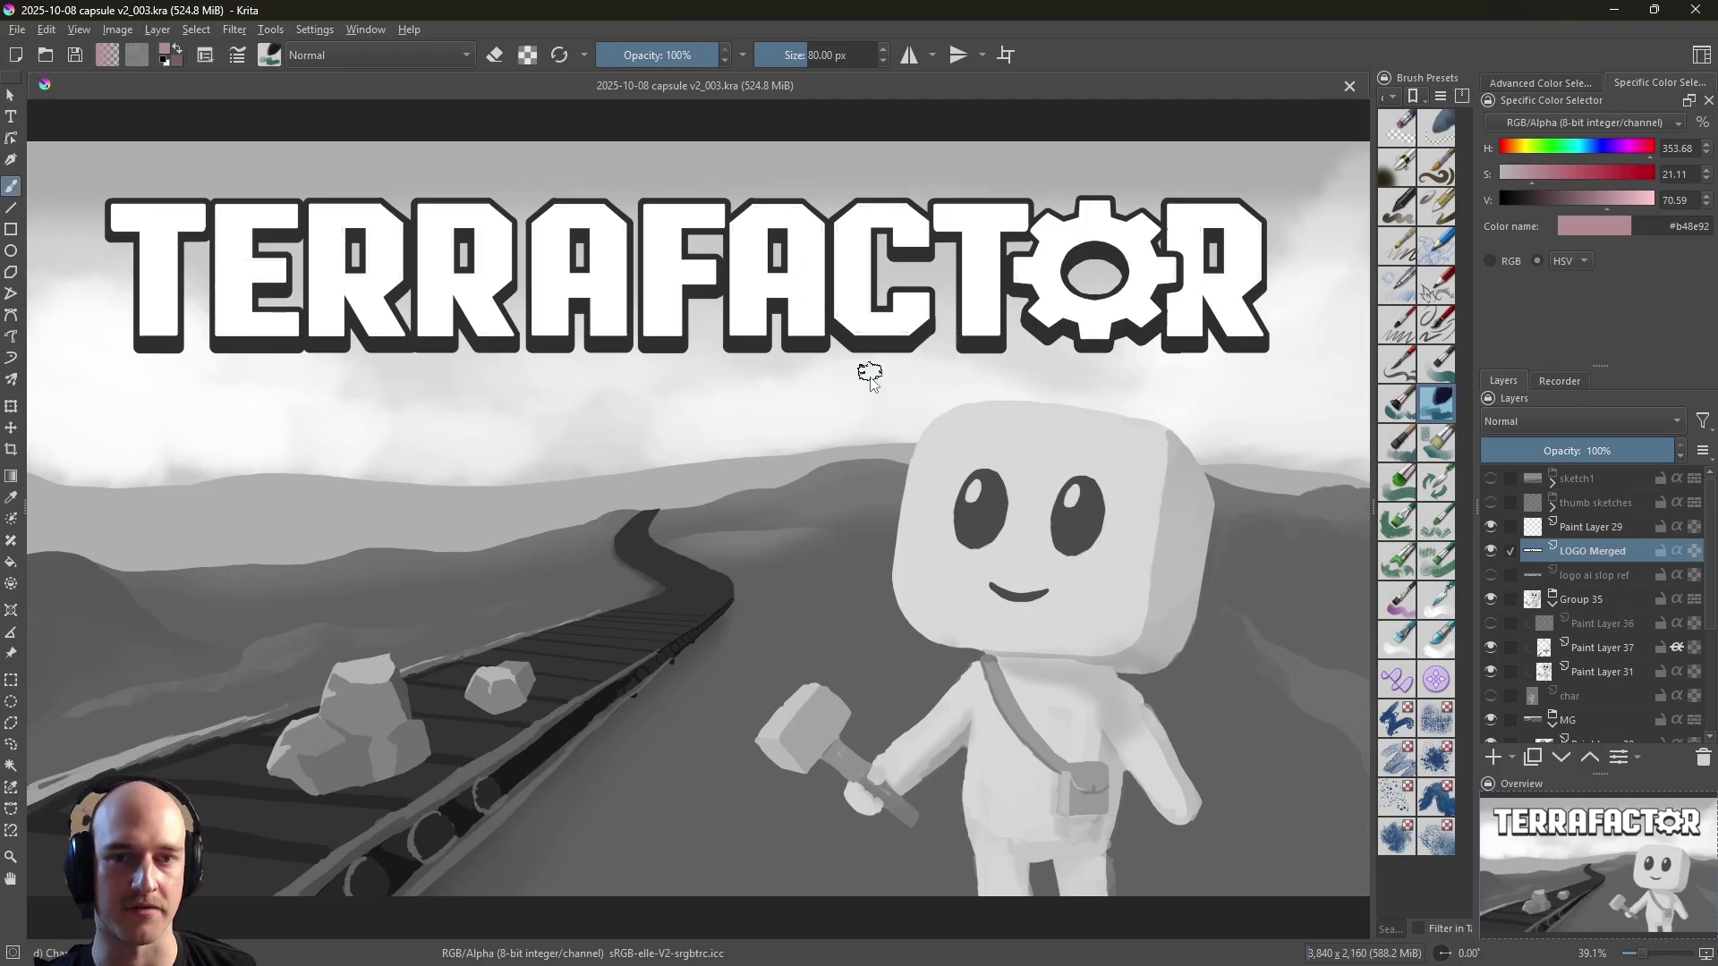
scroll(840, 391, "down", 3)
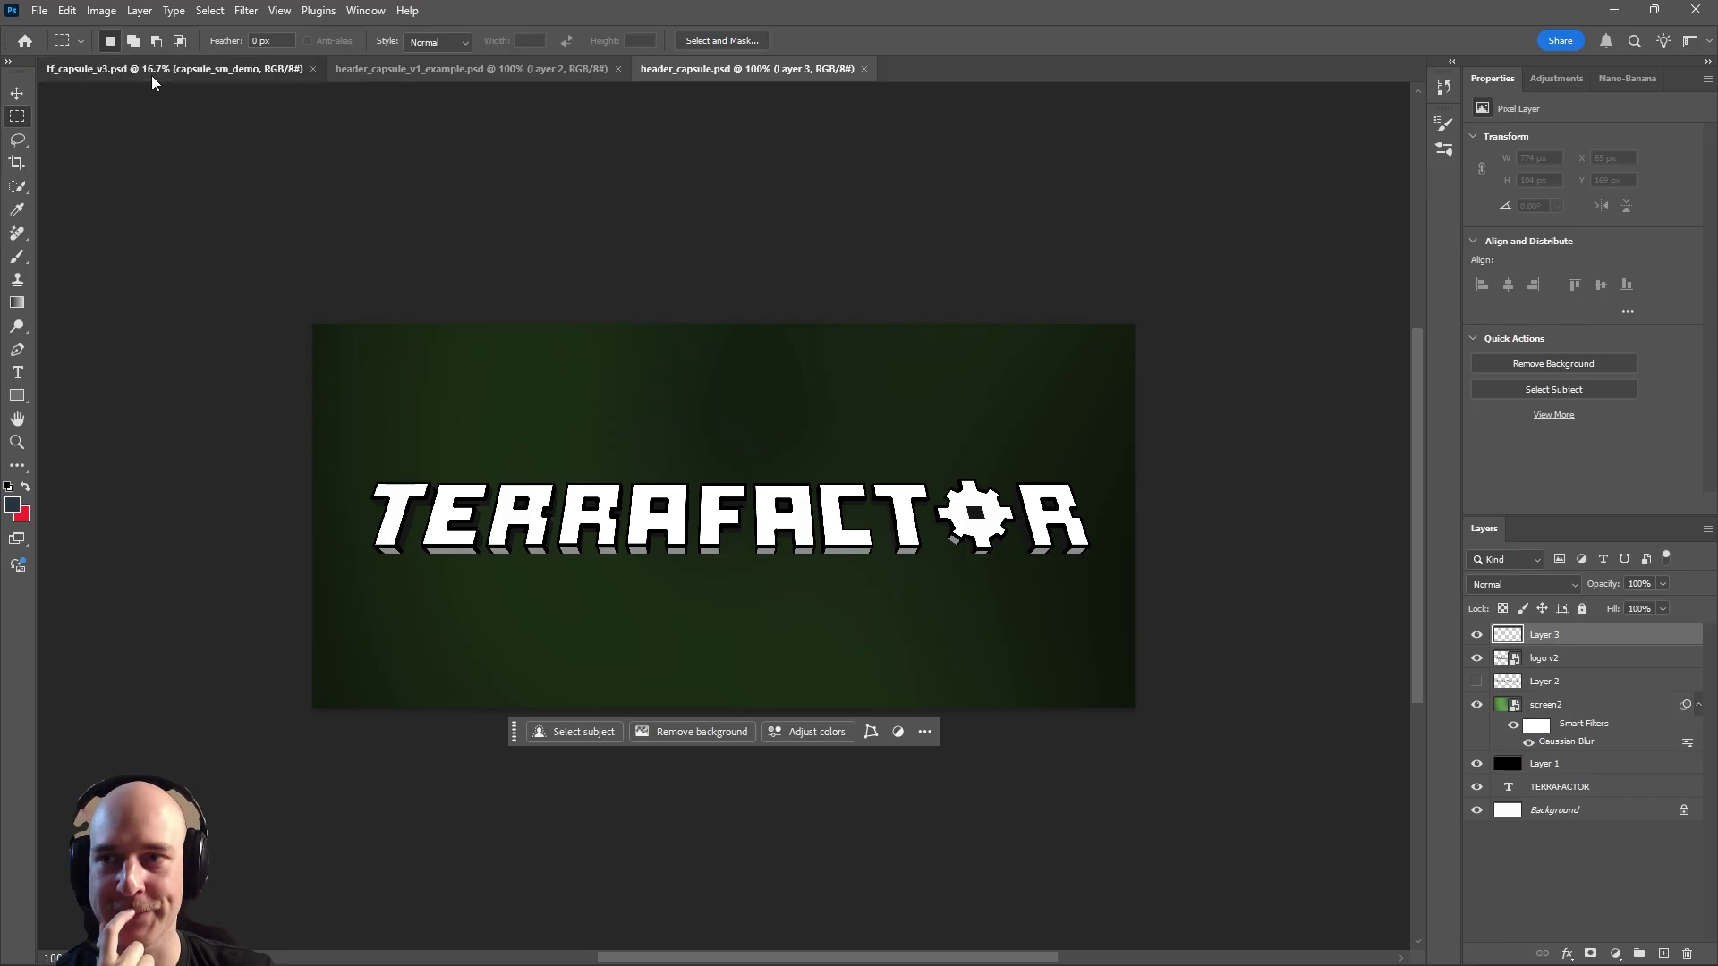
left_click(152, 71)
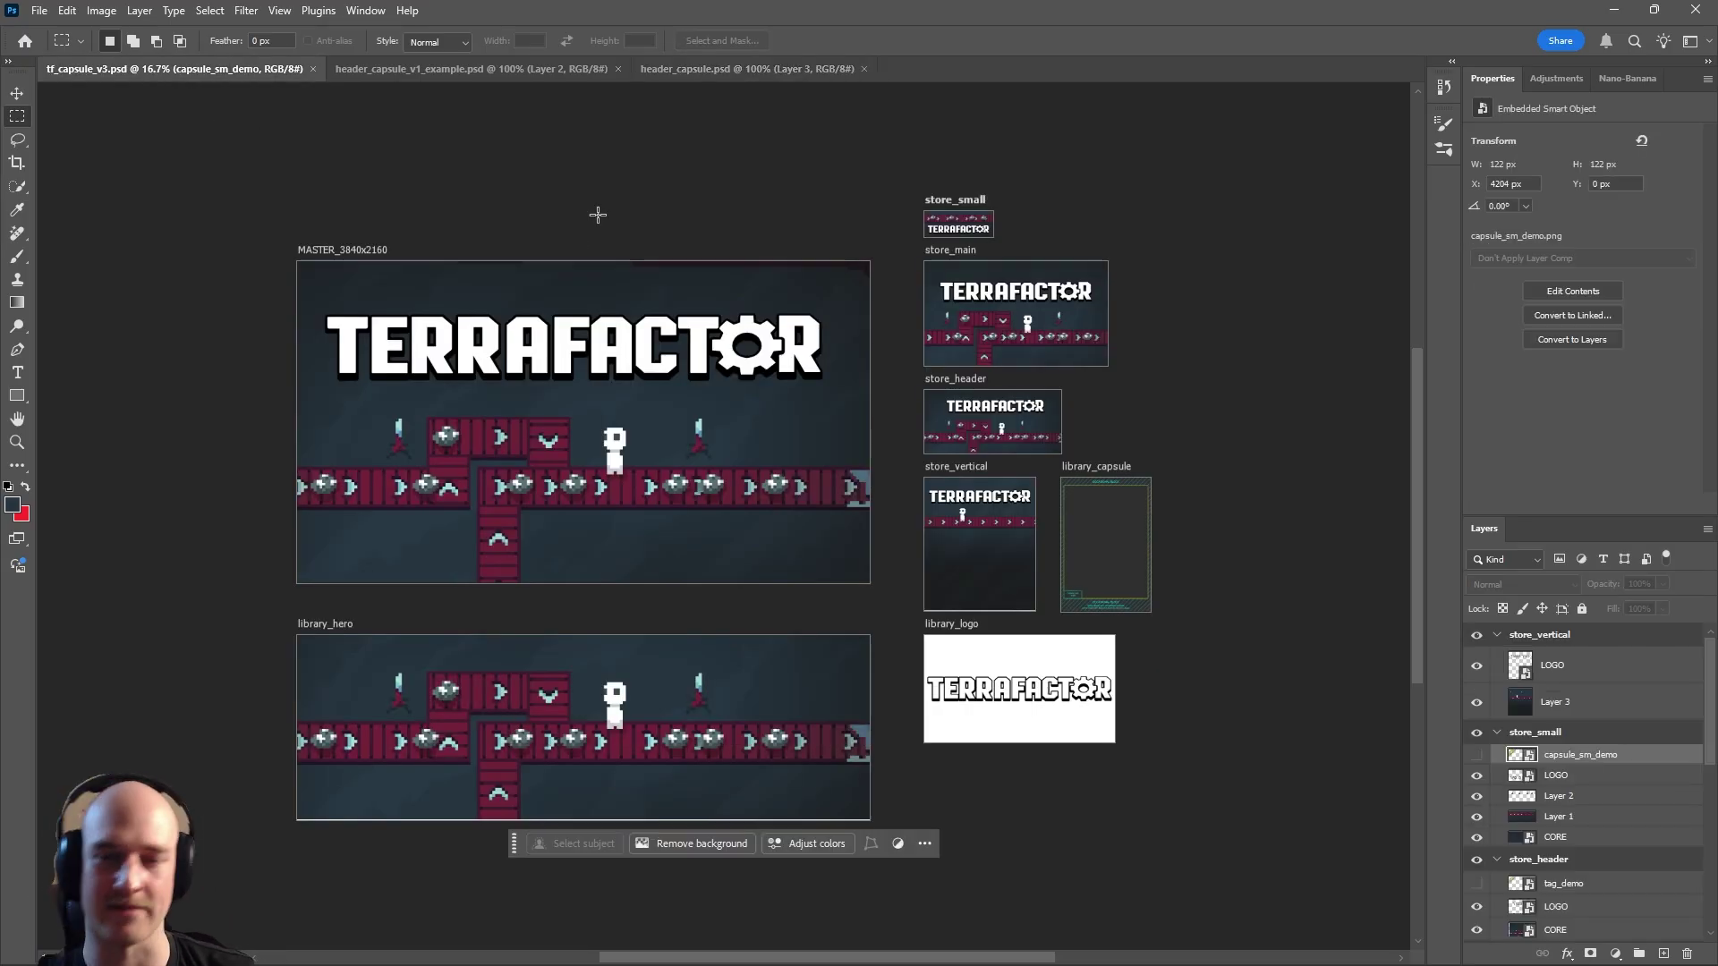
left_click_drag(586, 430, 829, 471)
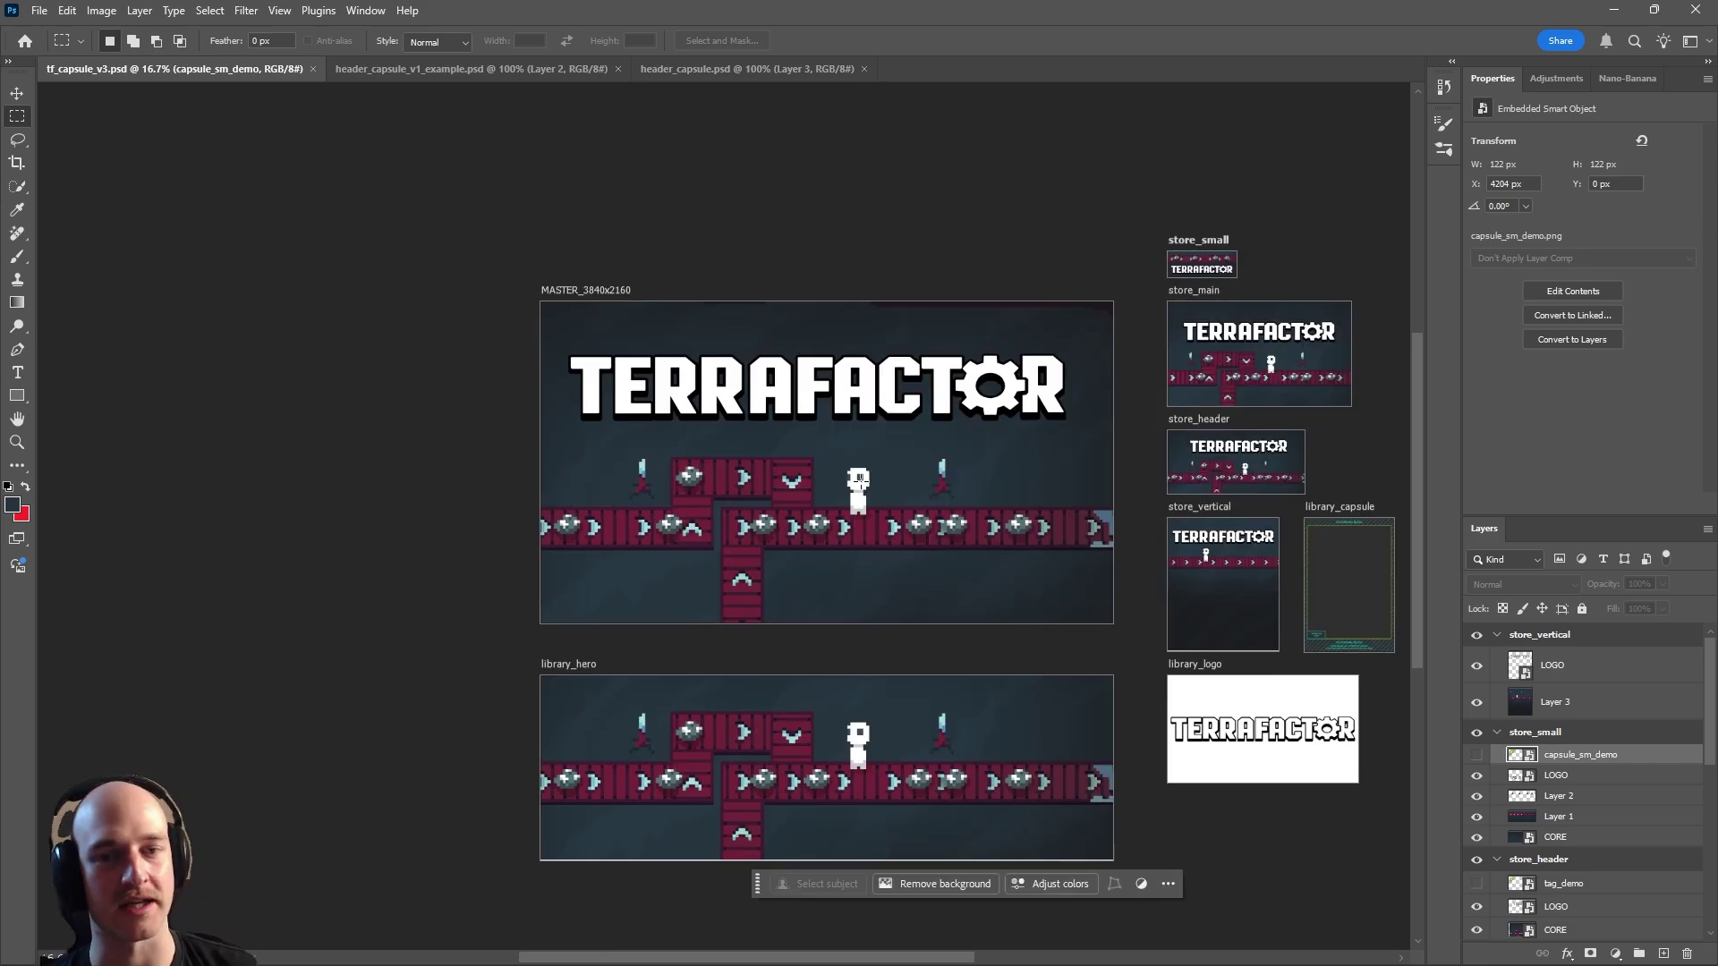
left_click_drag(875, 786, 801, 788)
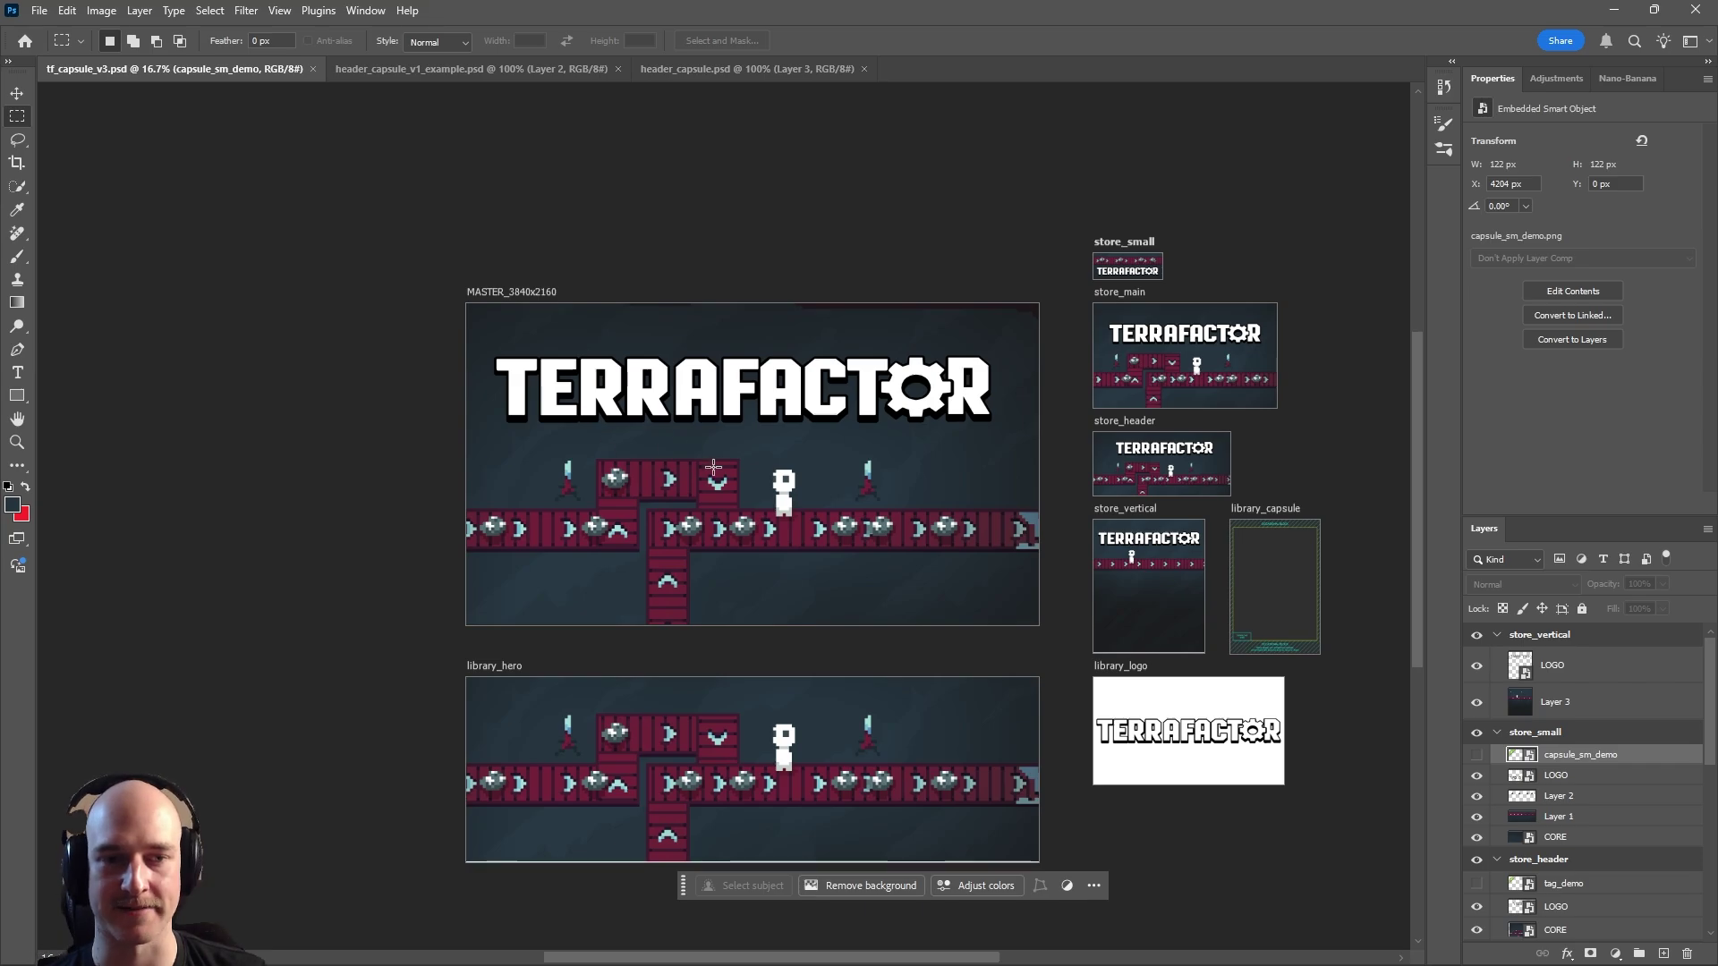
left_click_drag(711, 464, 684, 436)
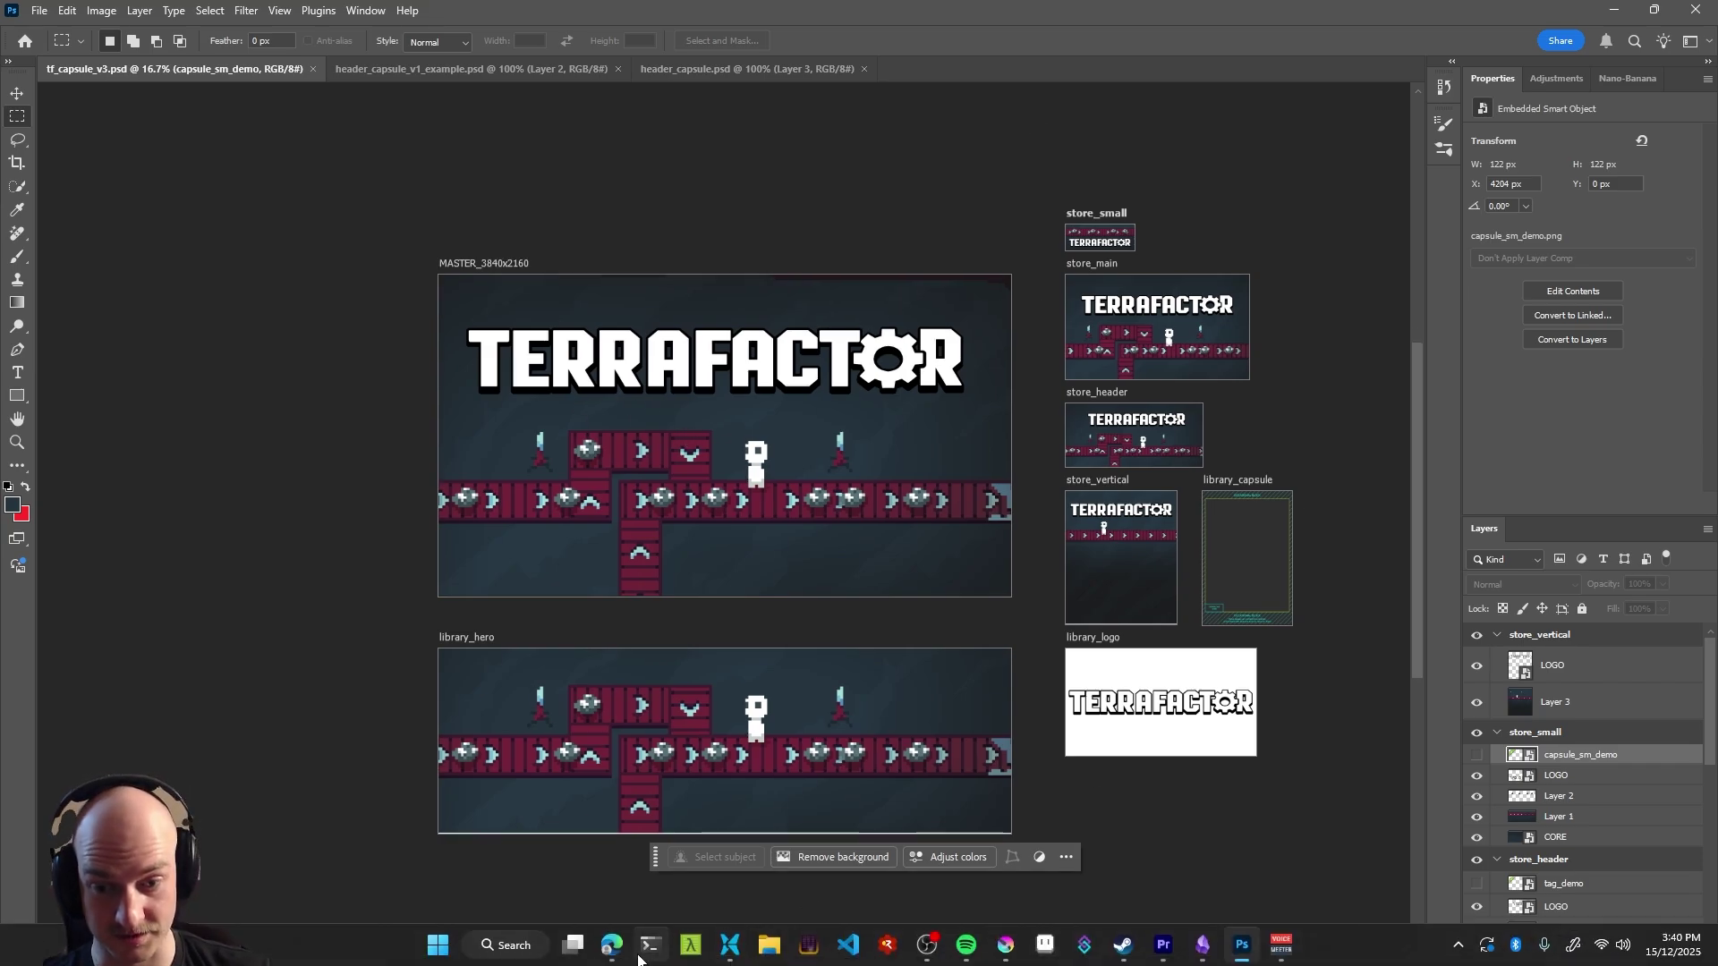
Review the required store, community and library asset formats in Steam's Graphical Assets overview alongside the Photoshop capsule artboards
left_click(612, 957)
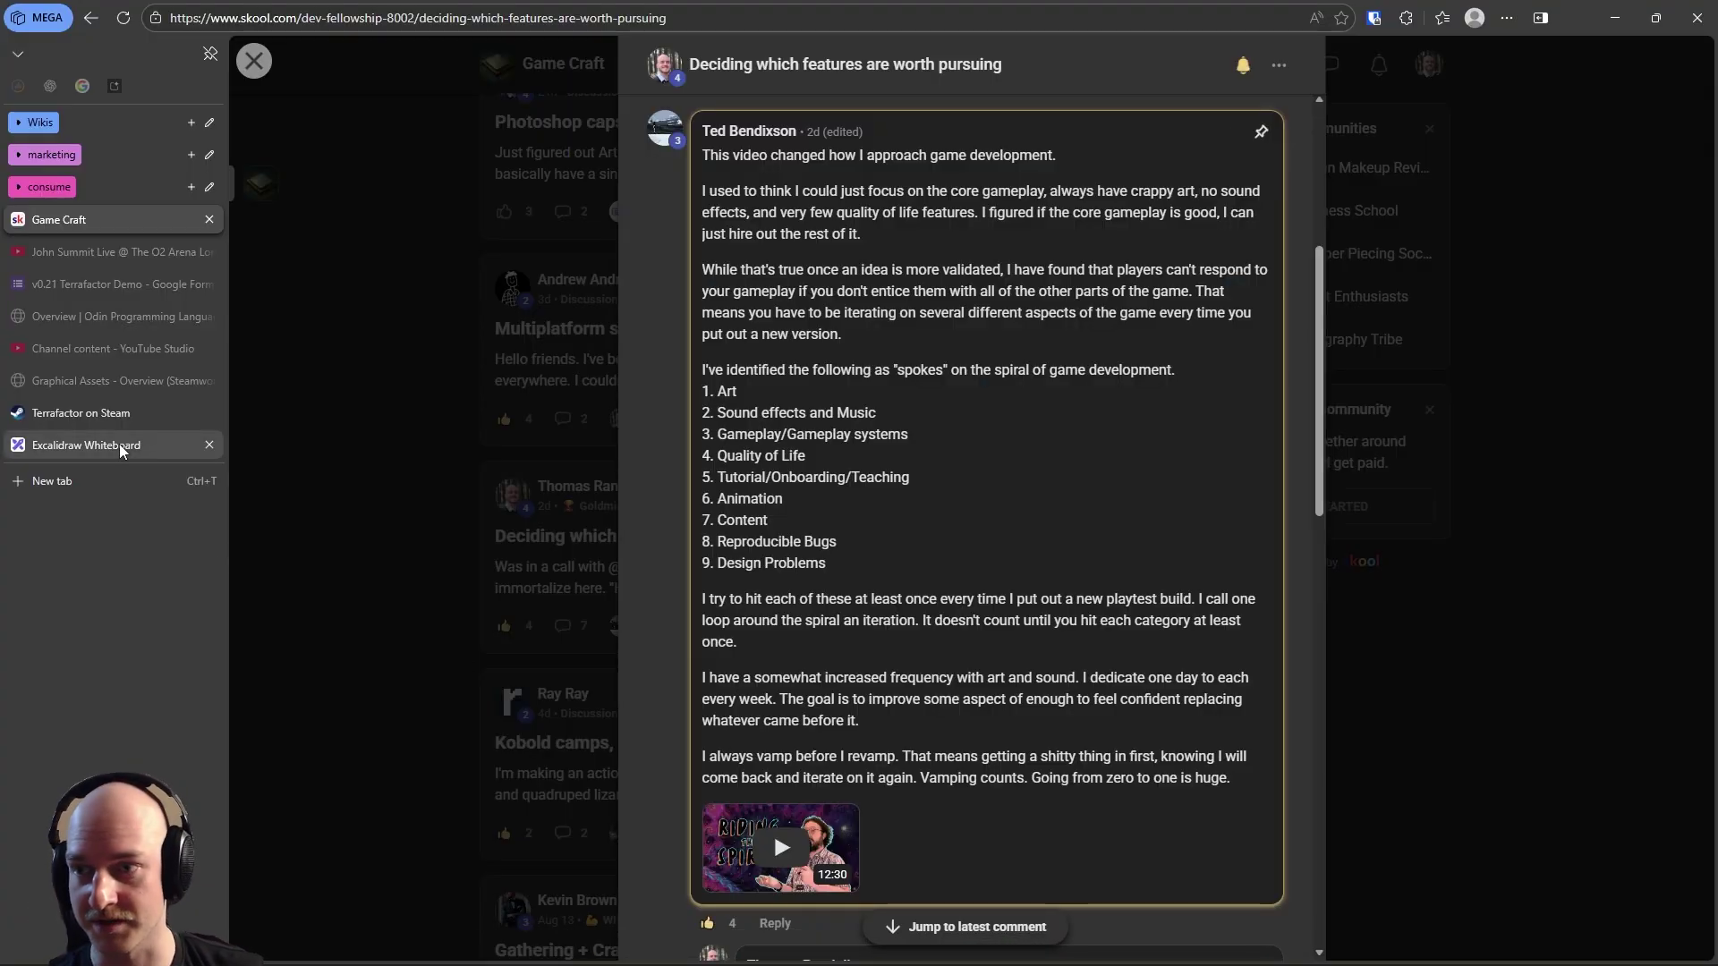
left_click(98, 385)
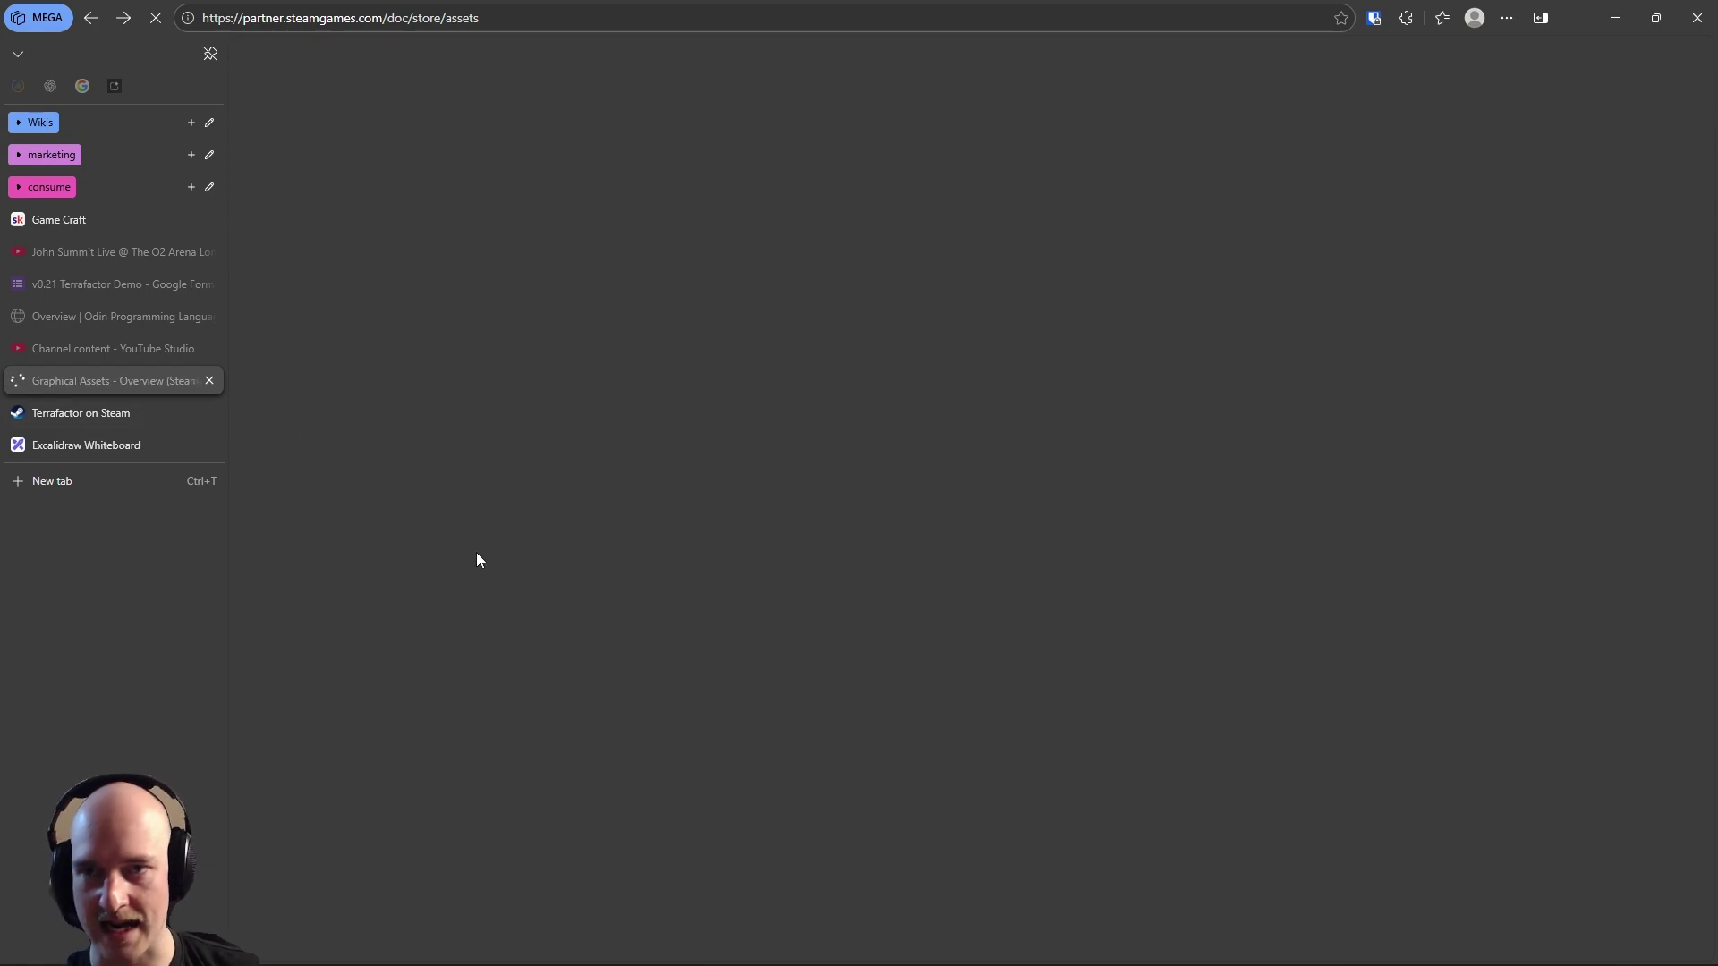
scroll(1066, 446, "down", 3)
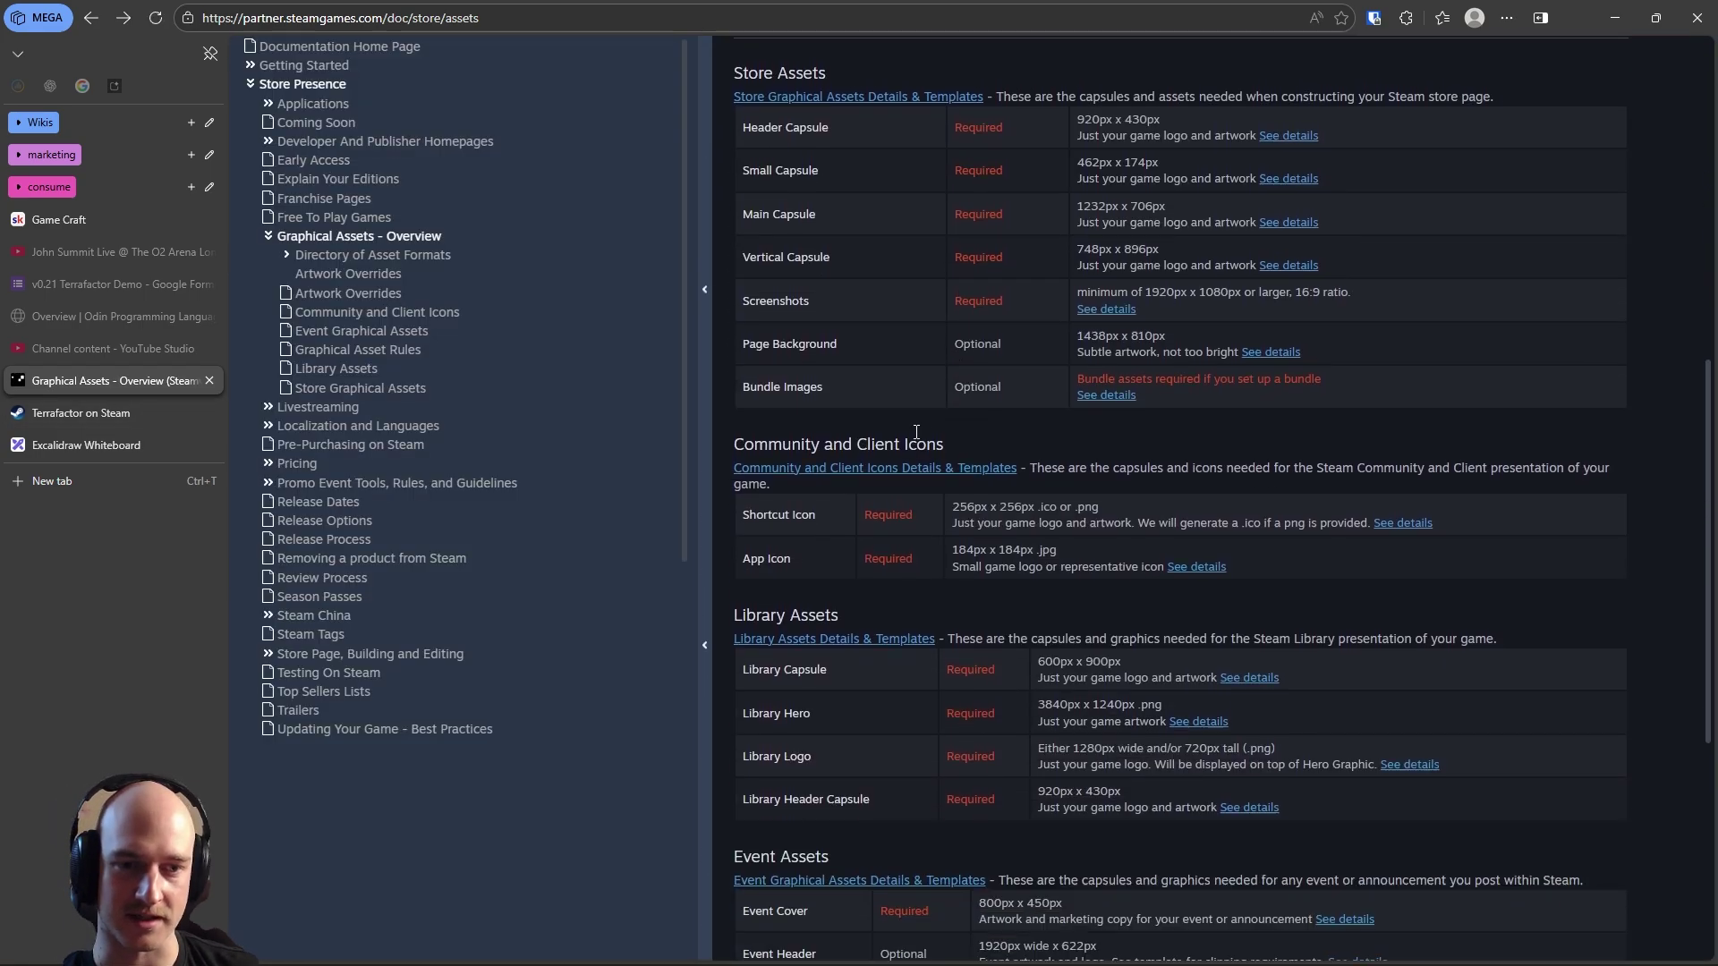
scroll(1067, 566, "down", 2)
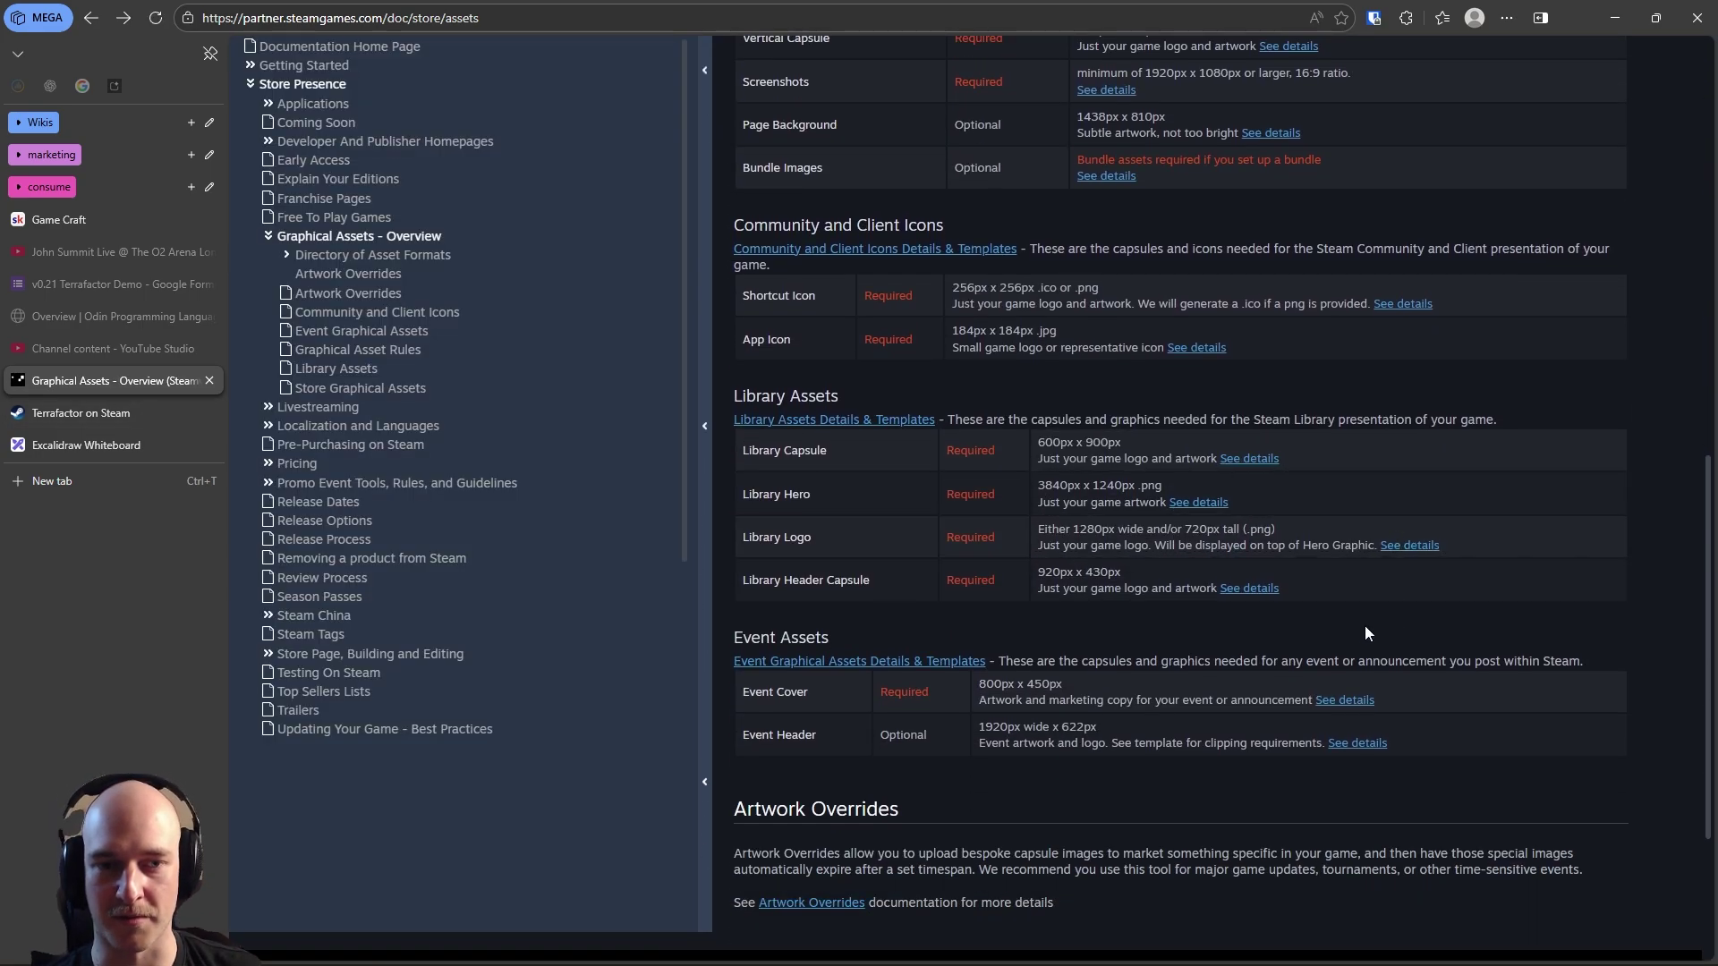
scroll(1360, 635, "up", 4)
scroll(1185, 584, "down", 2)
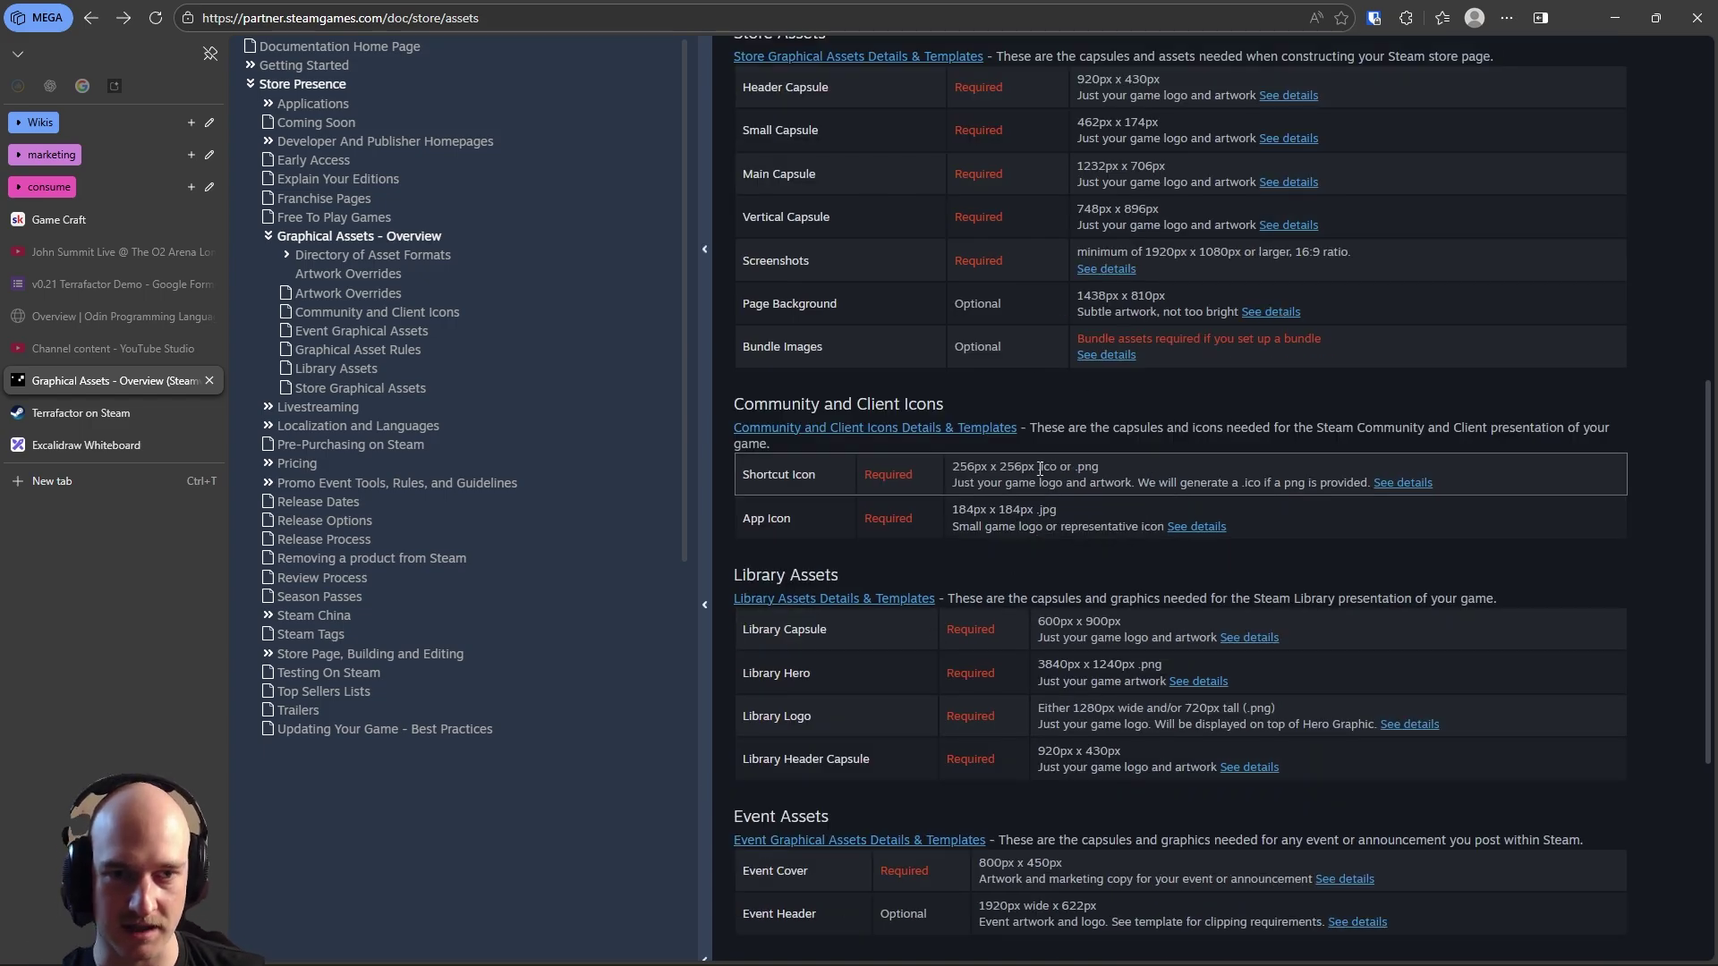
scroll(1071, 516, "up", 1)
scroll(1071, 516, "up", 3)
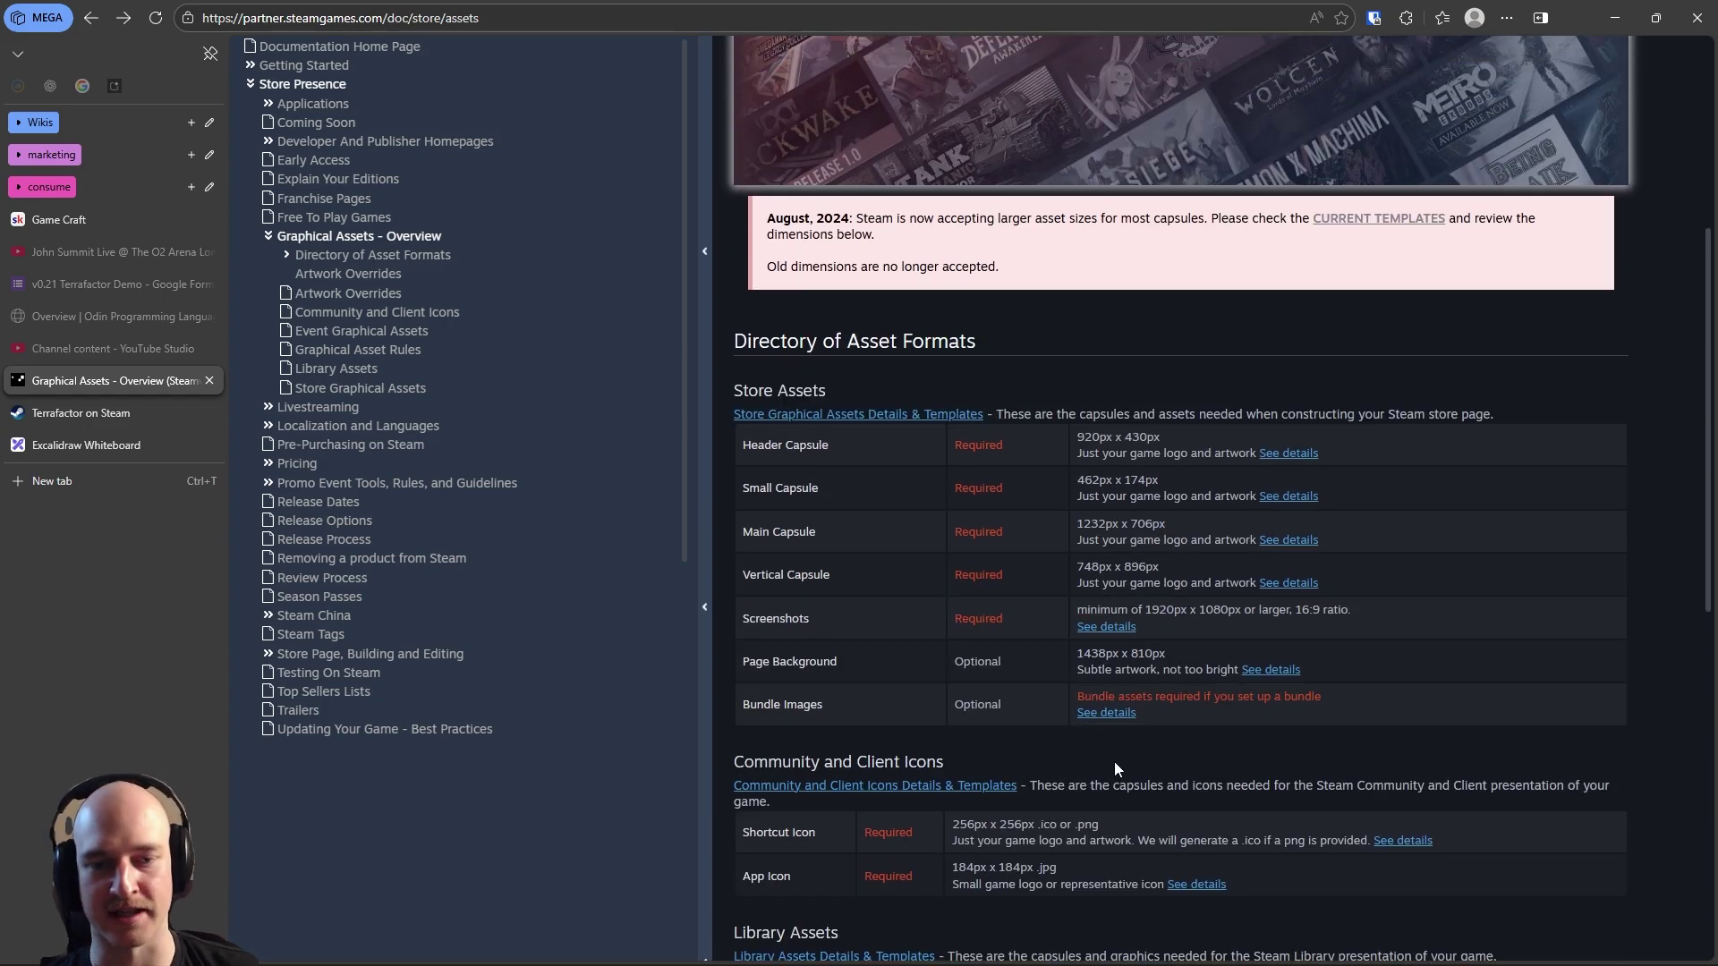
key("alt+Tab")
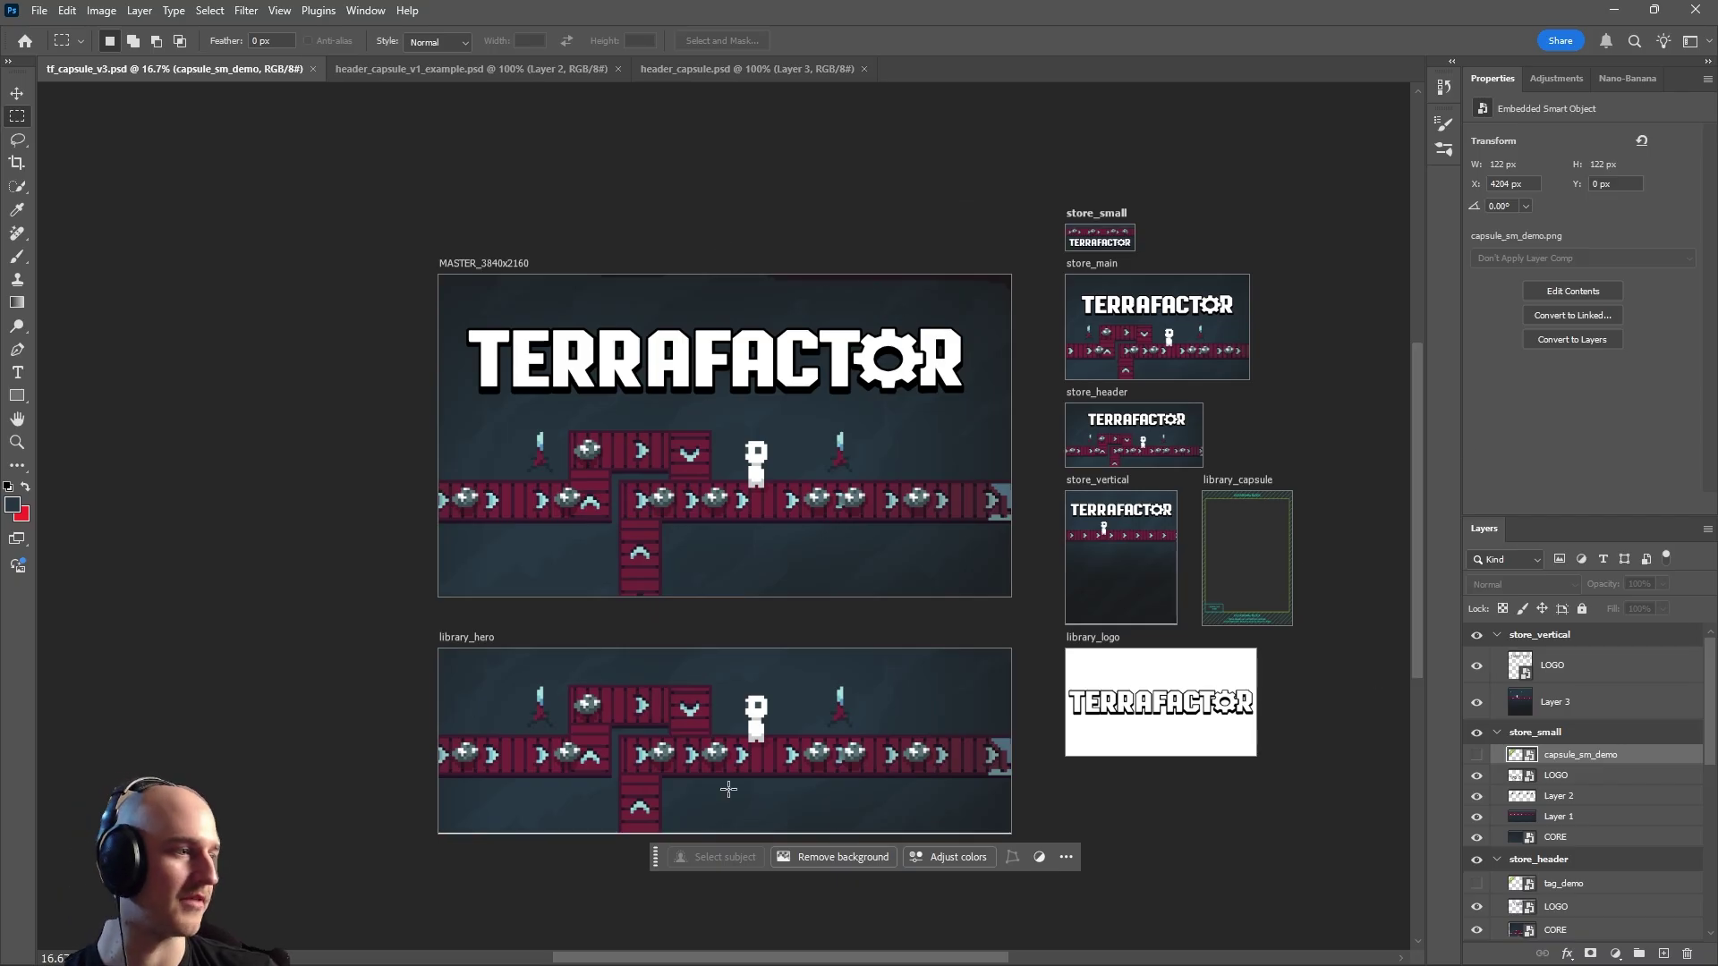
key("alt+Tab")
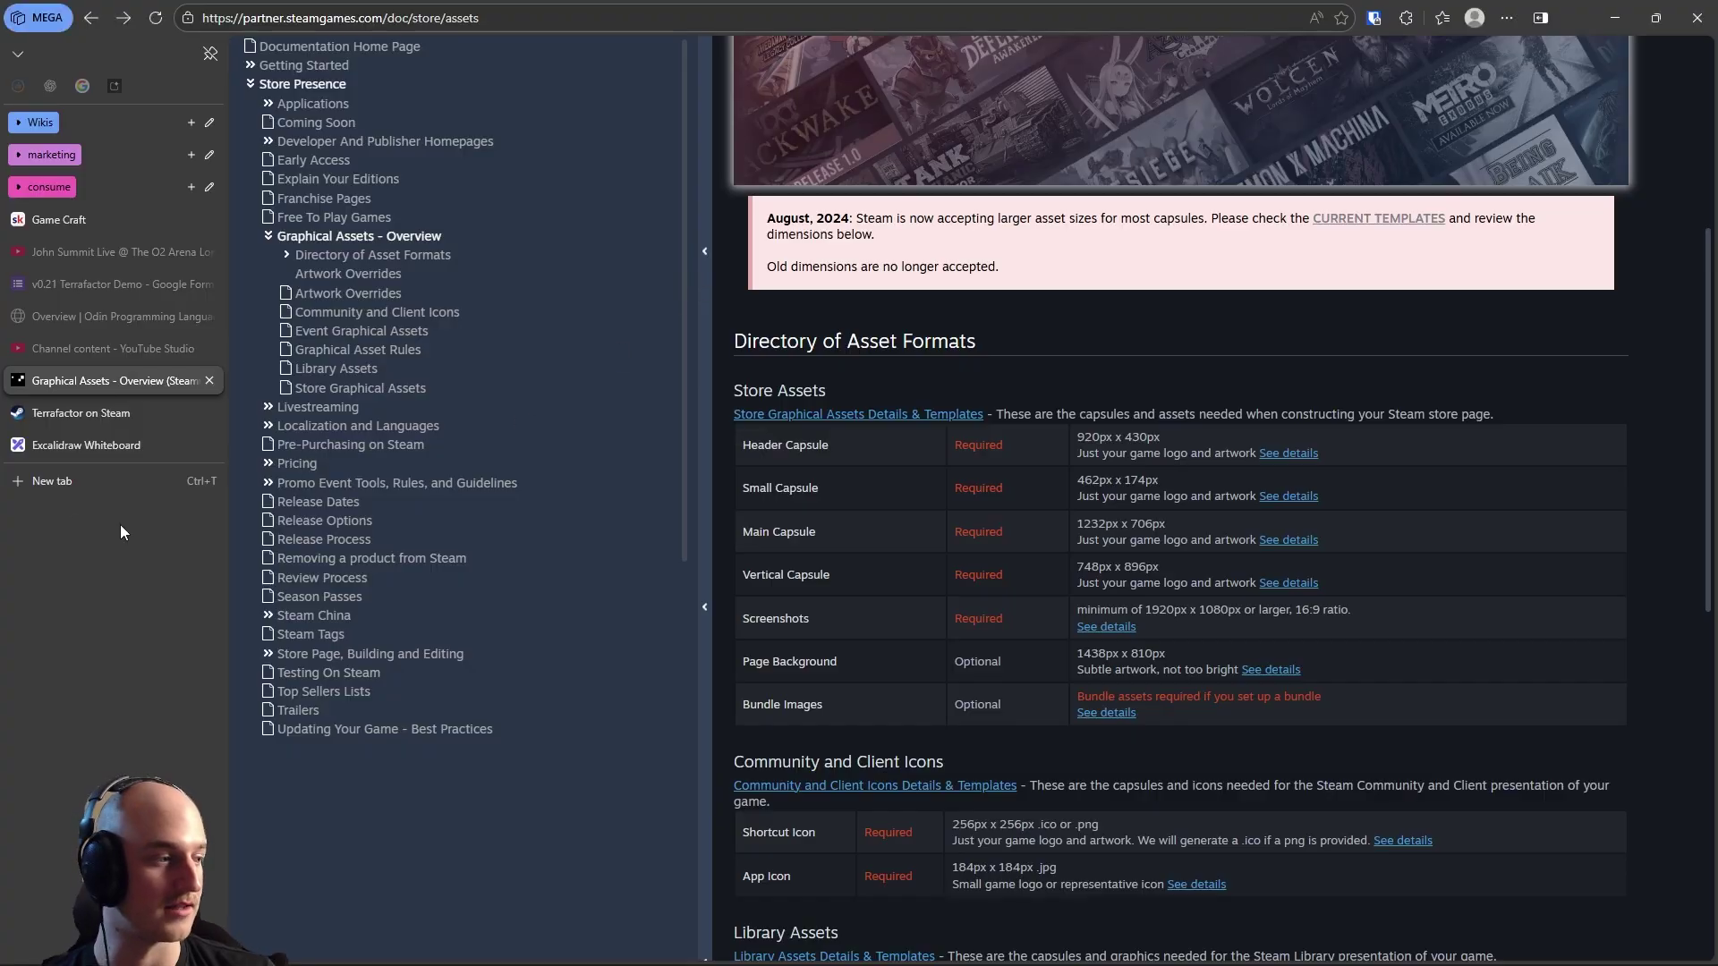
Close the open Game Craft post, view the Classroom page and return to the Community feed
left_click(59, 219)
left_click(454, 414)
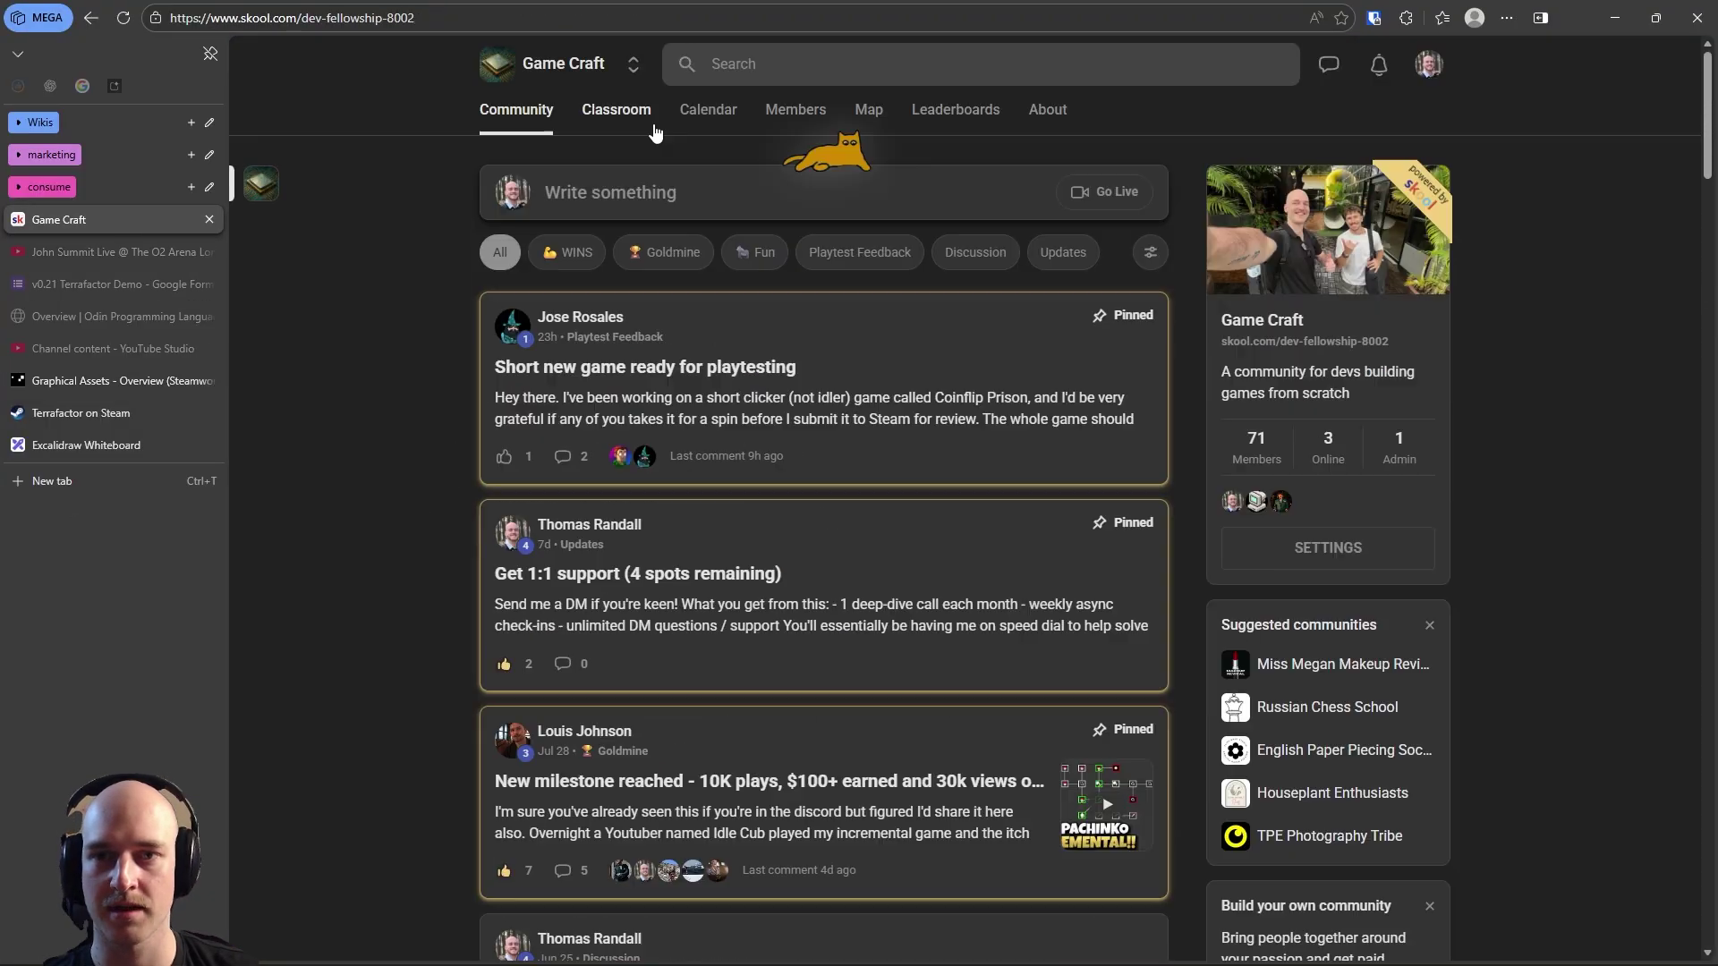
left_click(622, 109)
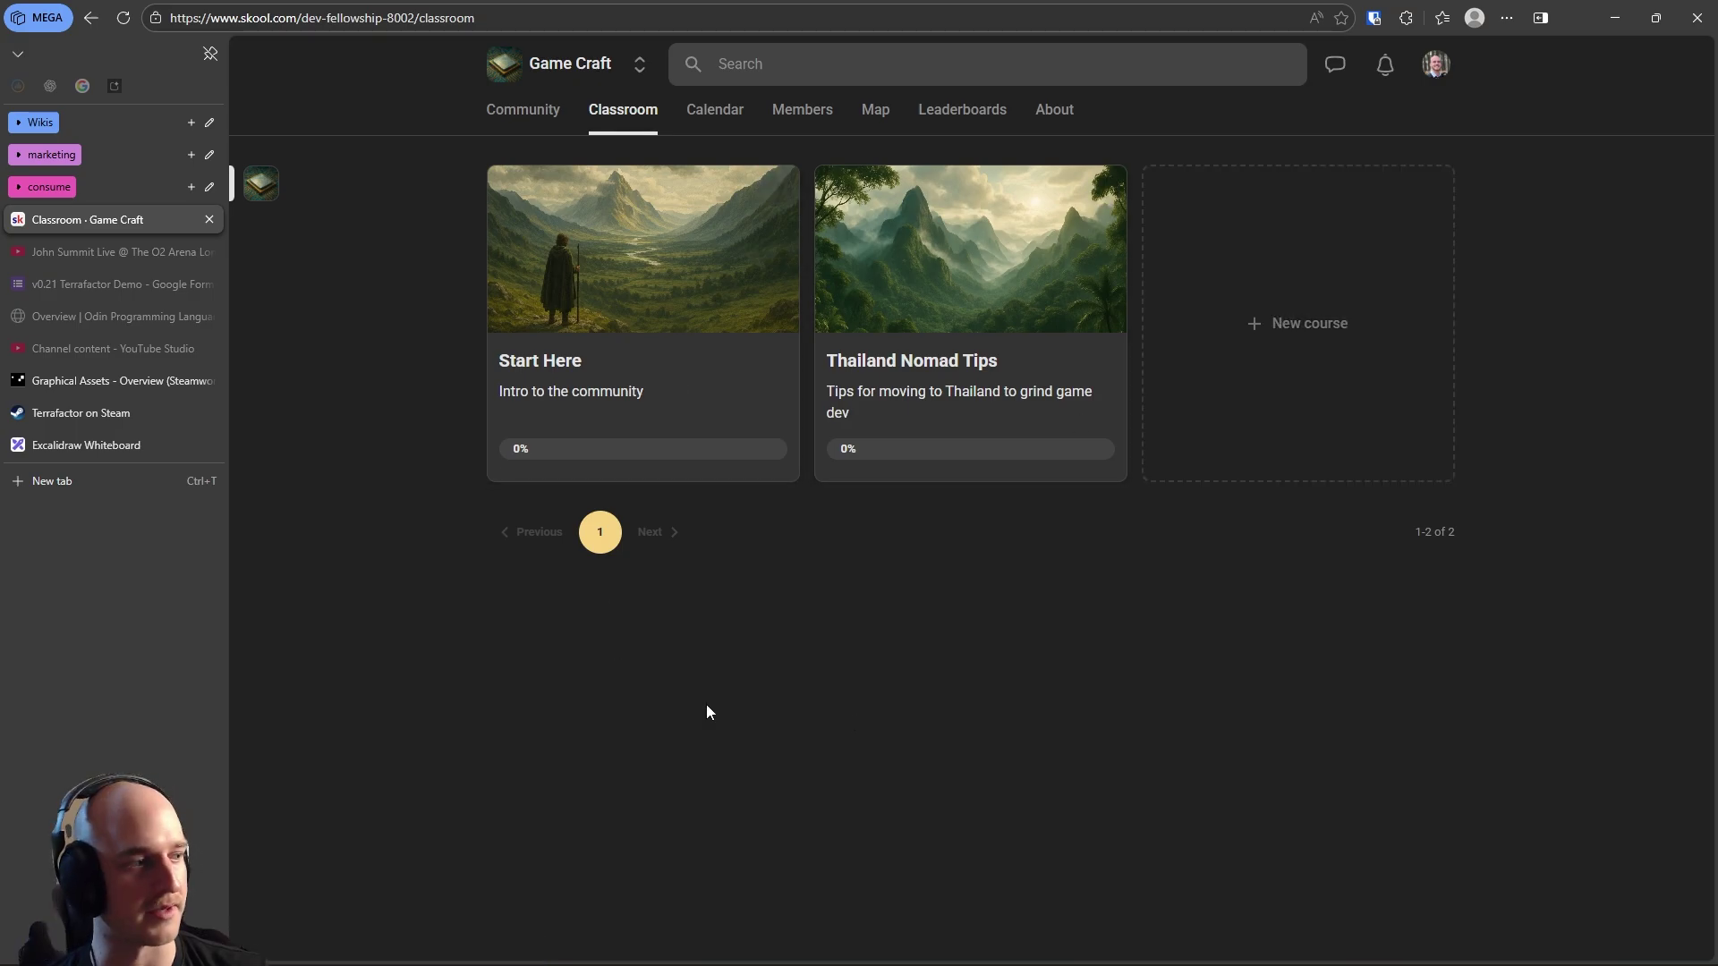
left_click(517, 113)
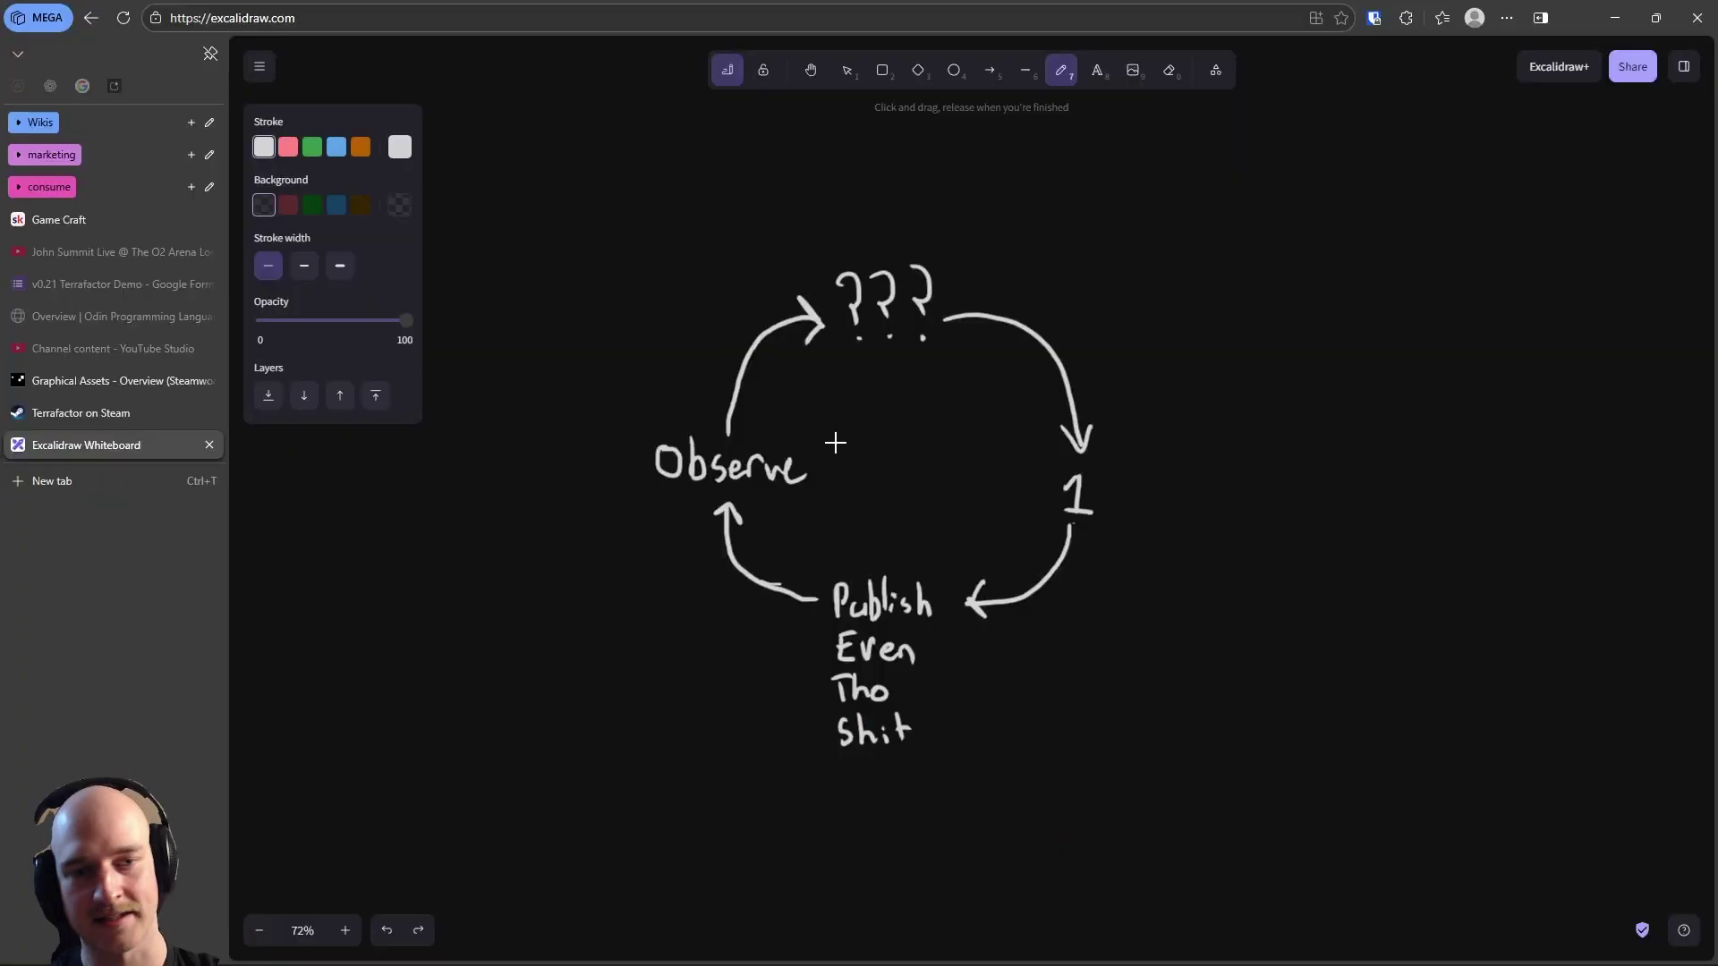
Trace temporary strokes from the question marks around towards Publish and beneath the question marks, undoing each one
mouse_move(937, 321)
left_mouse_down()
mouse_move(1058, 428)
mouse_move(806, 581)
mouse_move(827, 305)
mouse_move(1054, 501)
mouse_move(778, 573)
mouse_move(832, 322)
mouse_move(1069, 519)
mouse_move(756, 425)
mouse_move(1065, 402)
mouse_move(805, 564)
mouse_move(985, 340)
mouse_move(743, 420)
mouse_move(956, 573)
left_mouse_up()
key("ctrl+z")
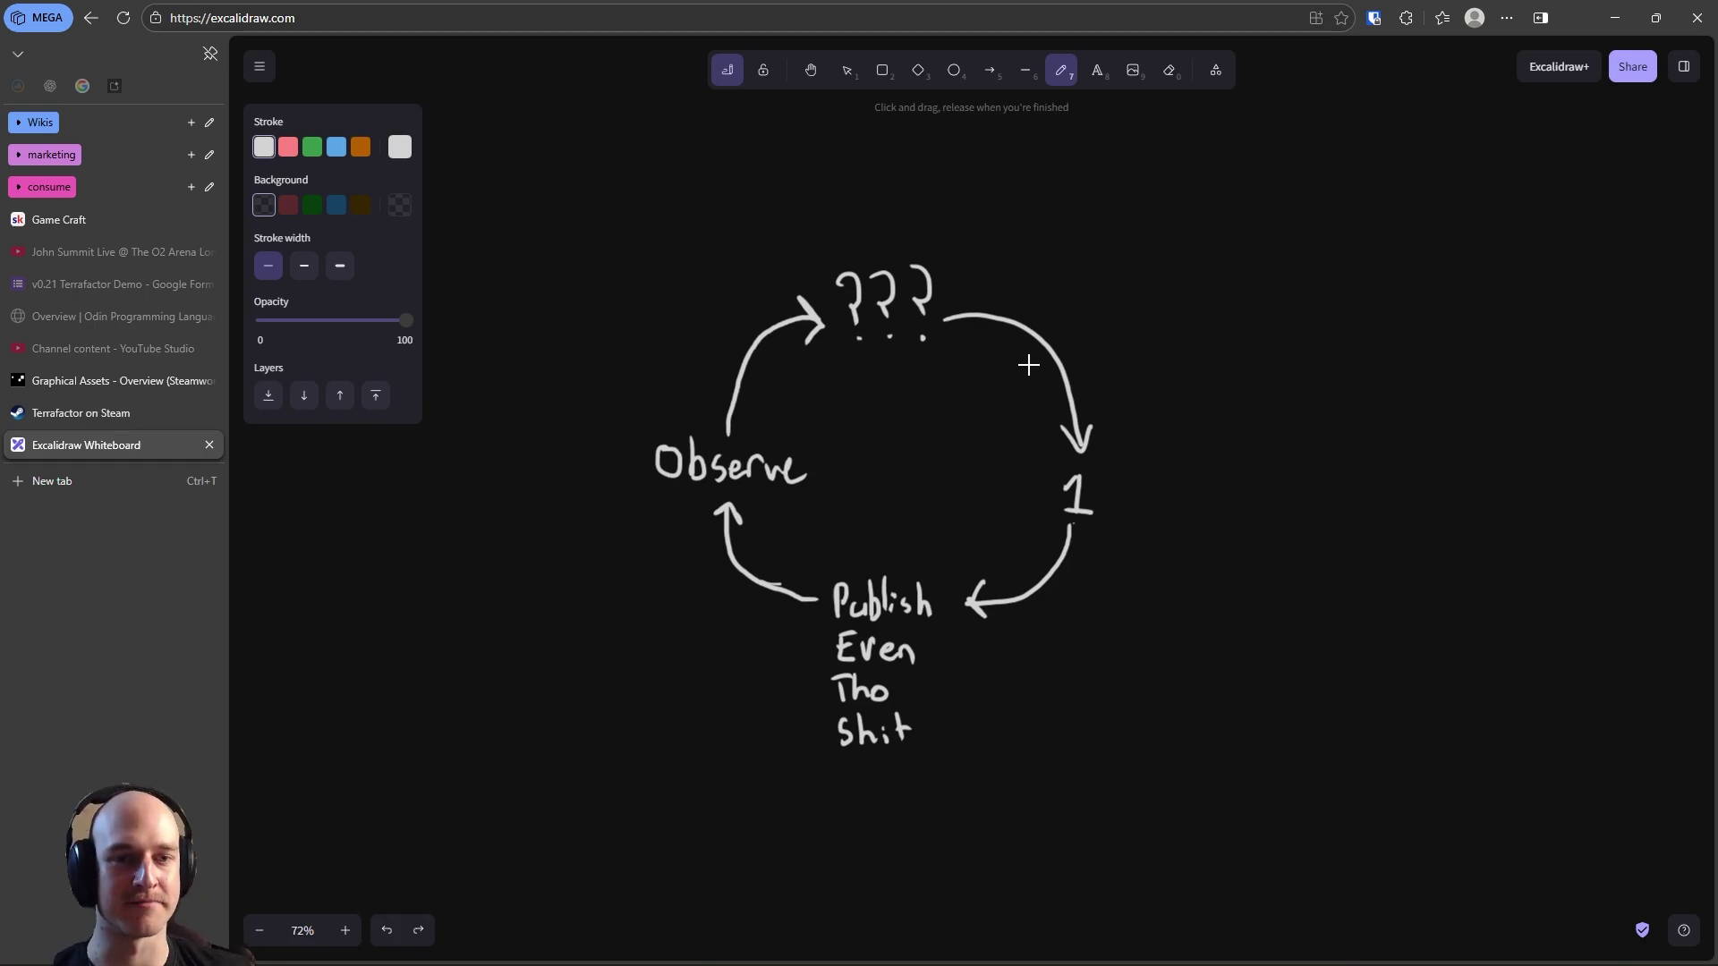
mouse_move(821, 378)
left_mouse_down()
mouse_move(935, 371)
mouse_move(802, 375)
mouse_move(935, 362)
left_mouse_up()
key("ctrl+z")
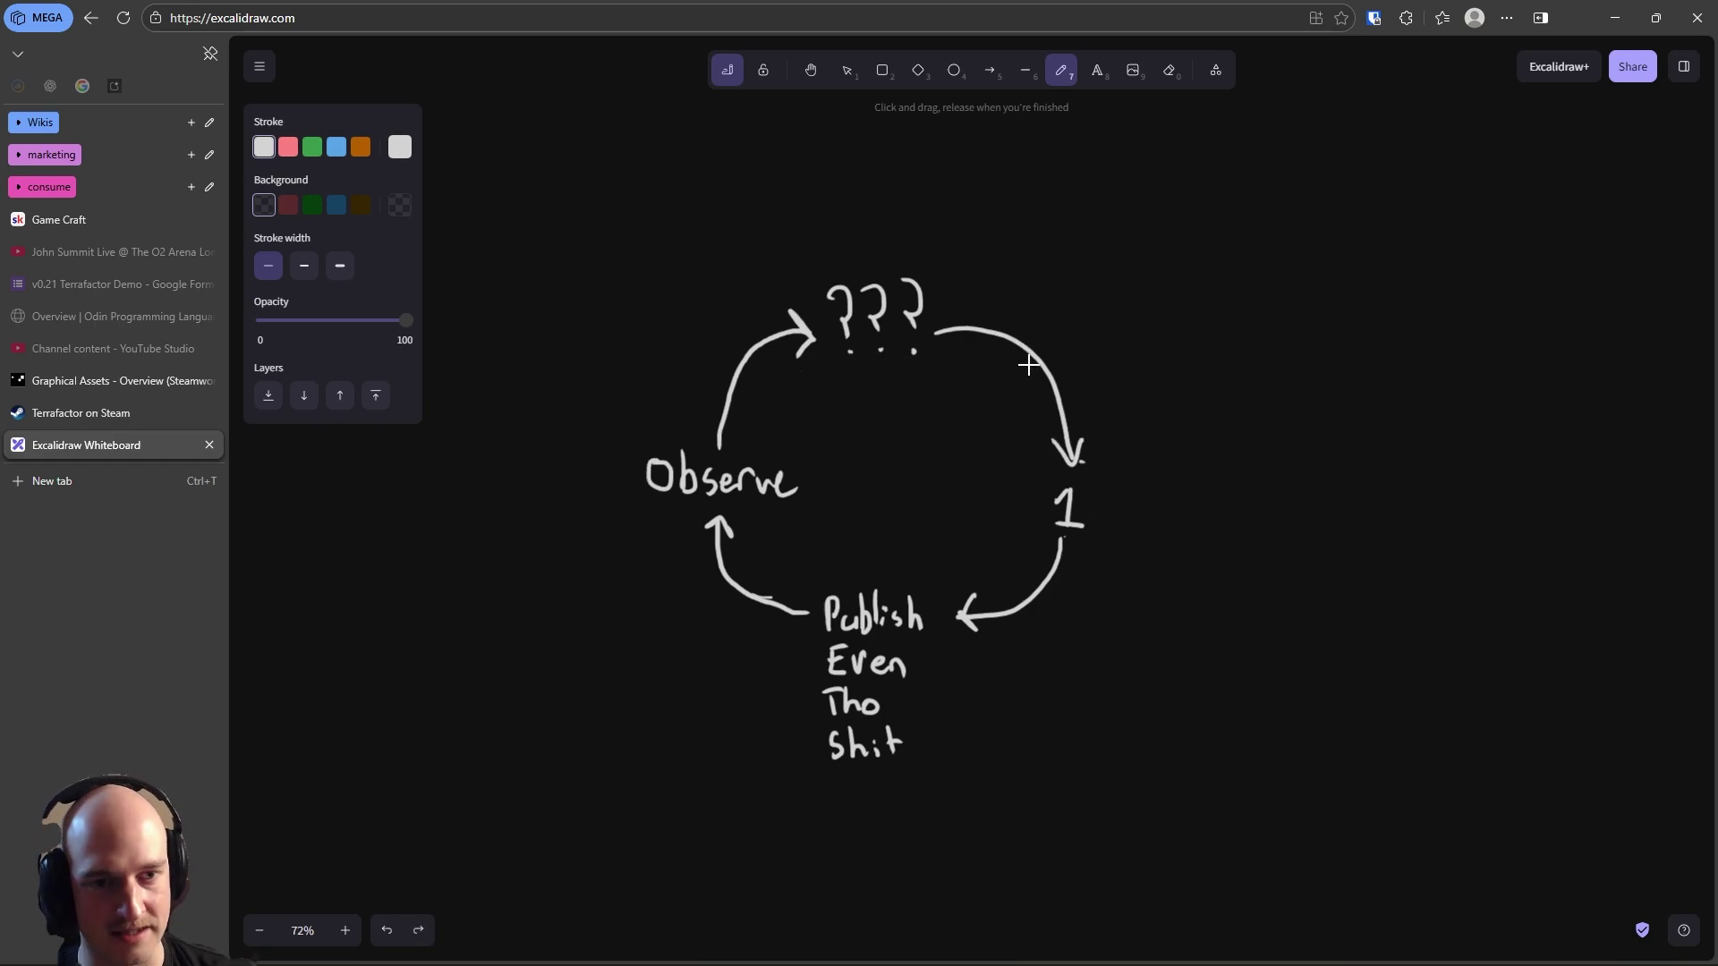
Trace temporary strokes over the arrowhead above 1 and the arrow from 1 to Publish, undoing each one
left_click_drag(1080, 462, 1051, 460)
key("ctrl+z")
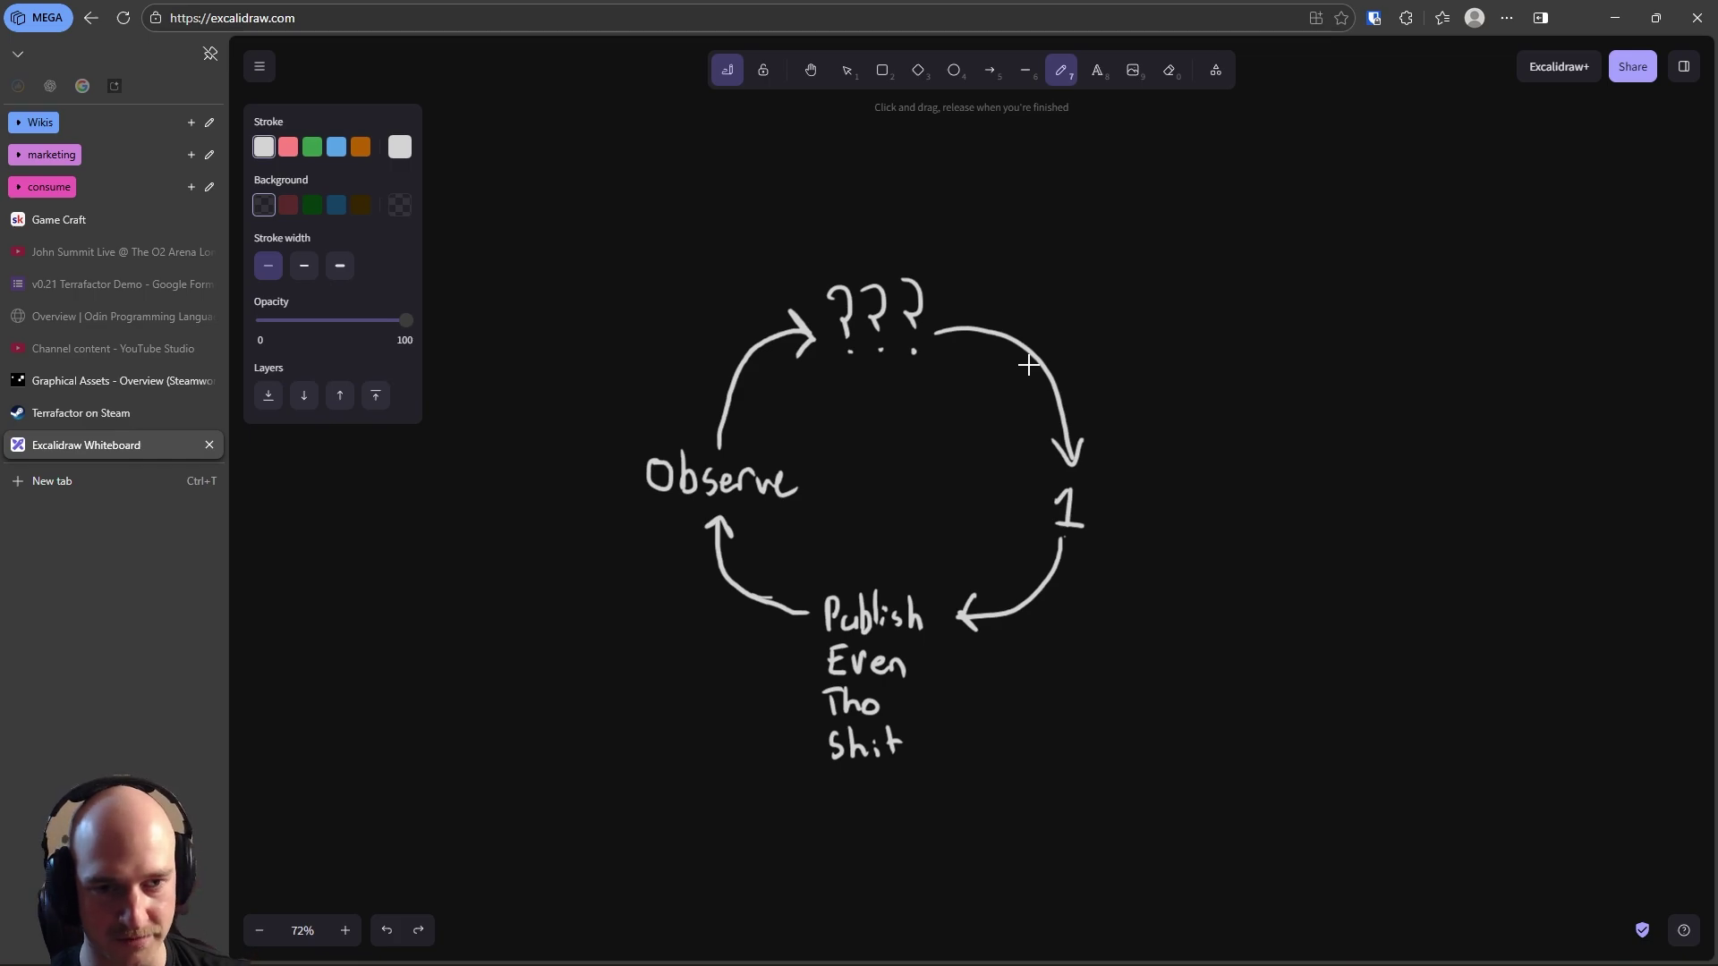
left_click_drag(1061, 539, 936, 623)
key("ctrl+z")
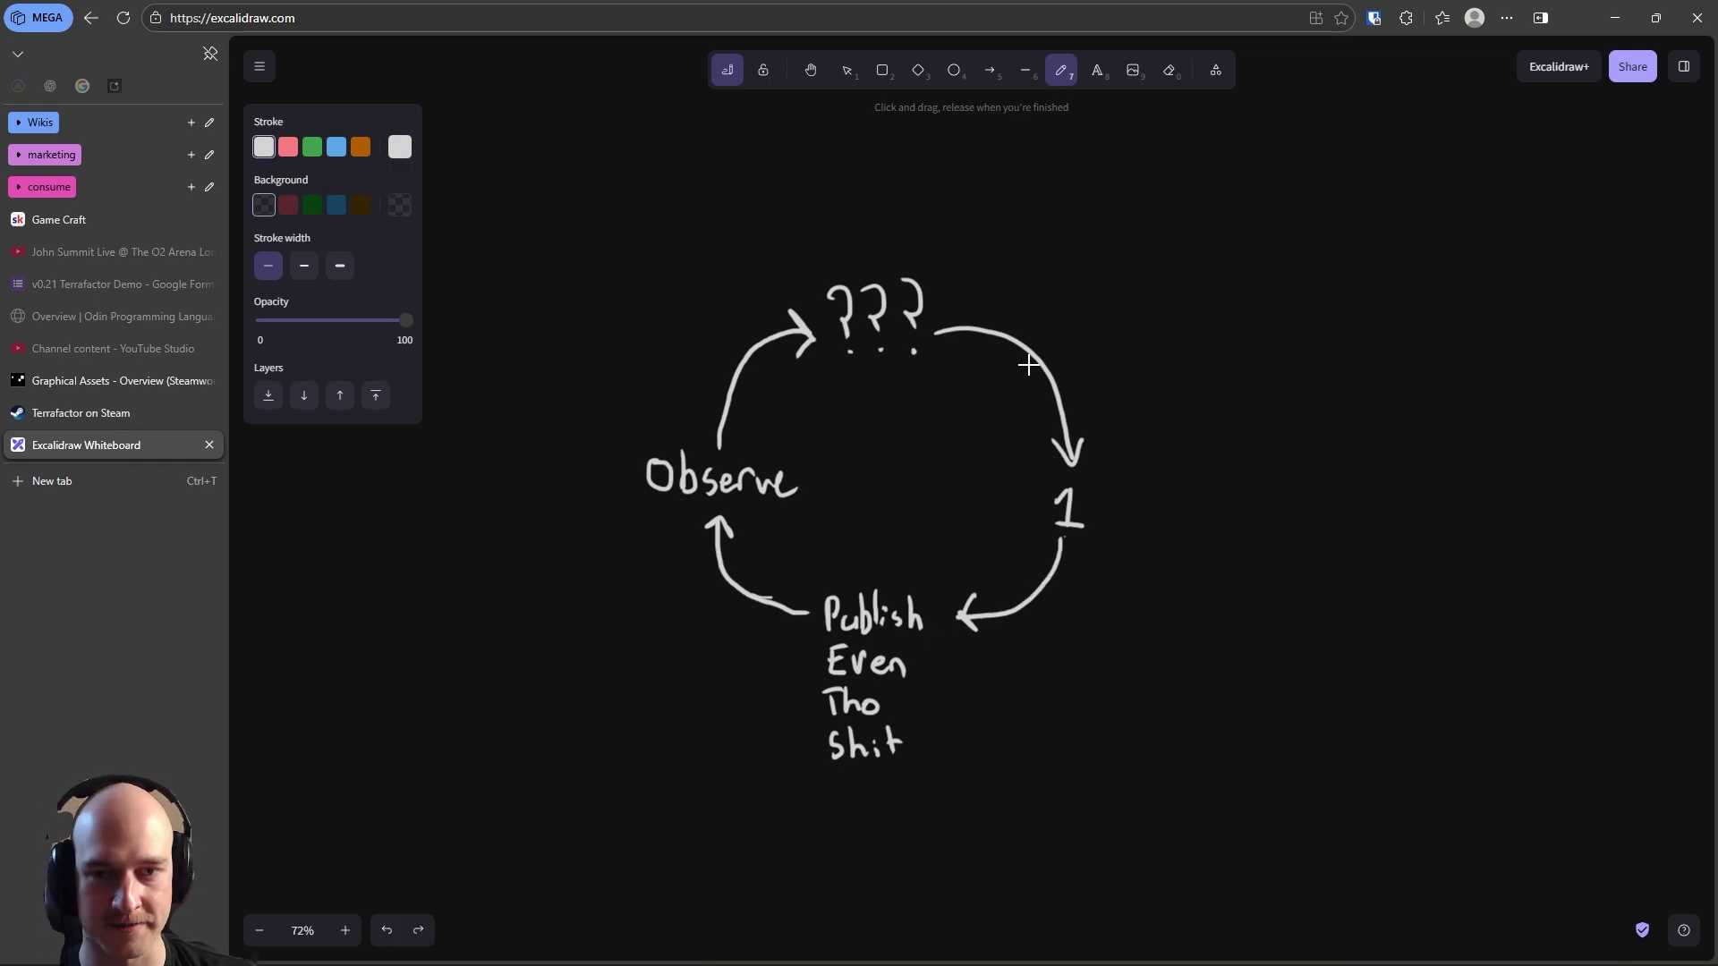
key("ctrl+shift+z")
key("ctrl+z")
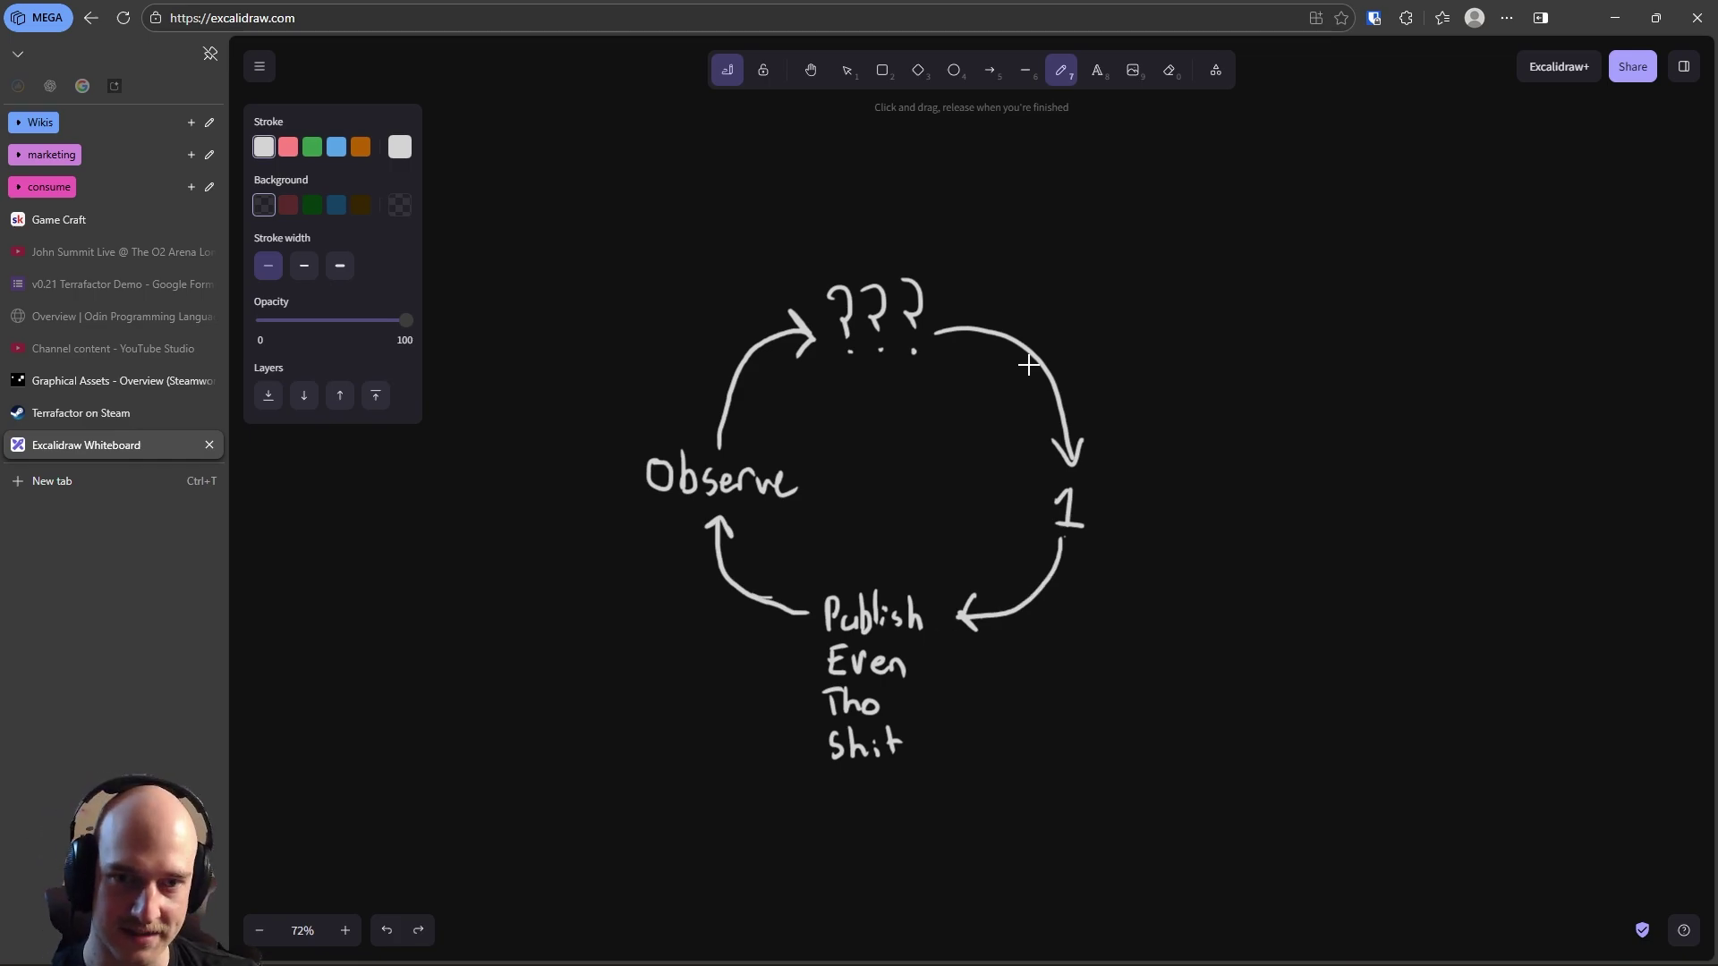
Trace a freehand stroke over the arrow from Observe to the question marks
mouse_move(719, 446)
left_mouse_down()
mouse_move(723, 410)
mouse_move(795, 329)
mouse_move(815, 333)
mouse_move(797, 361)
left_mouse_up()
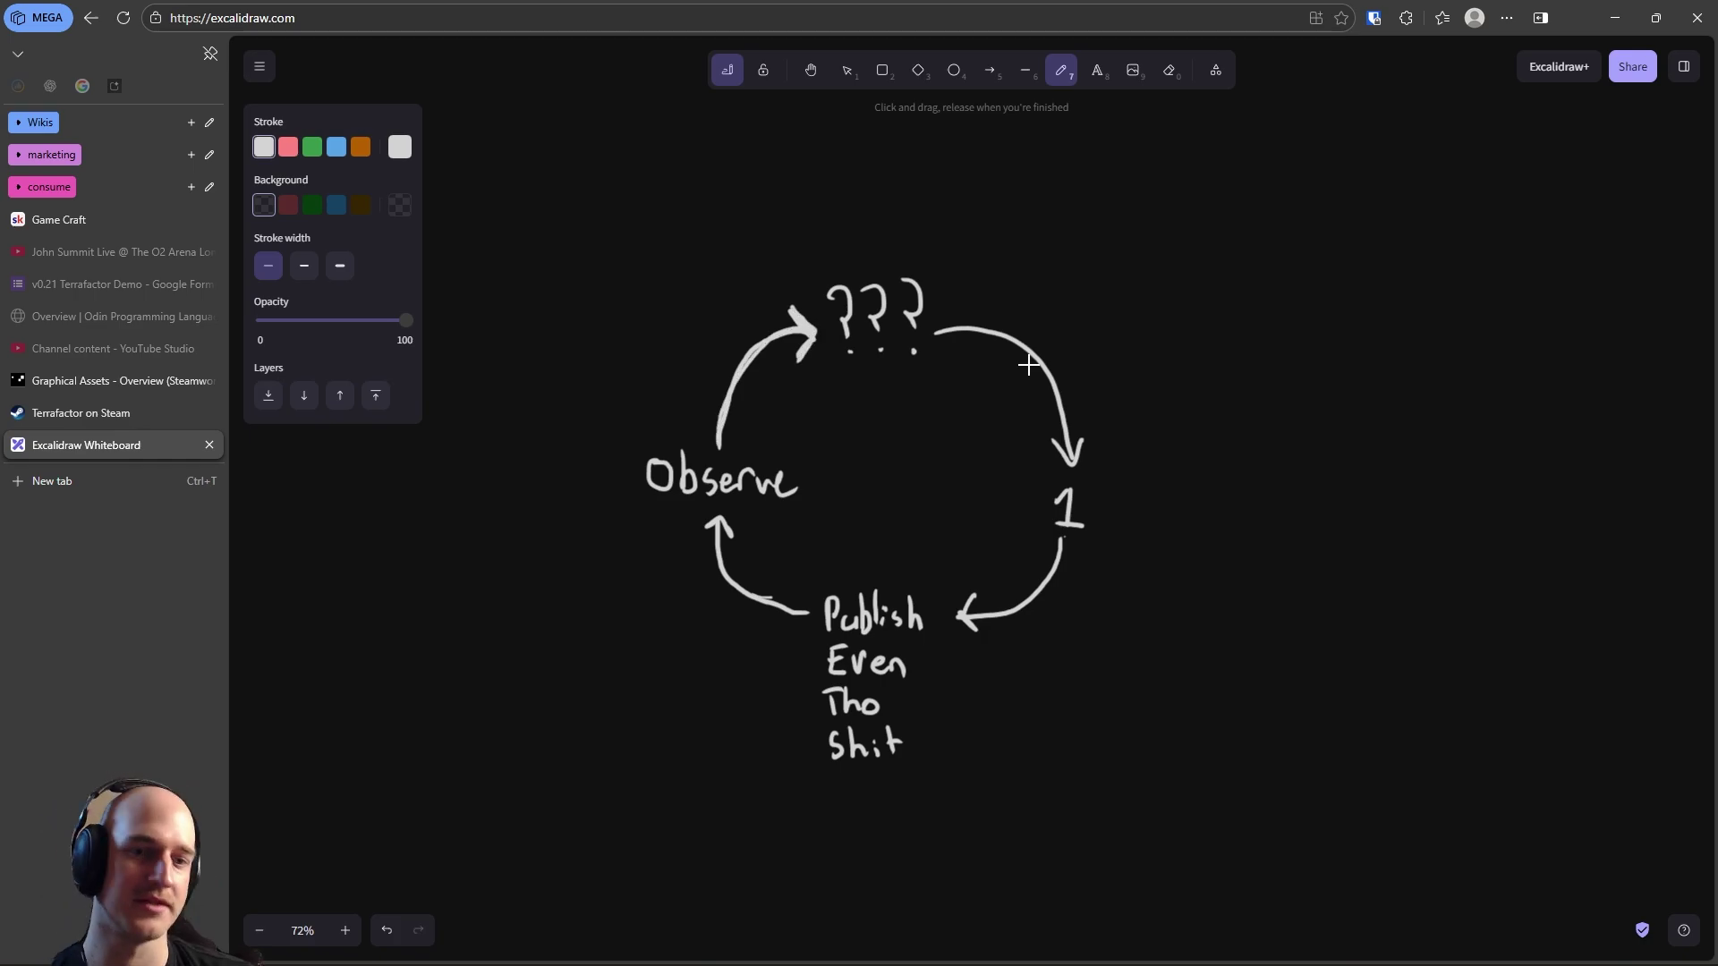